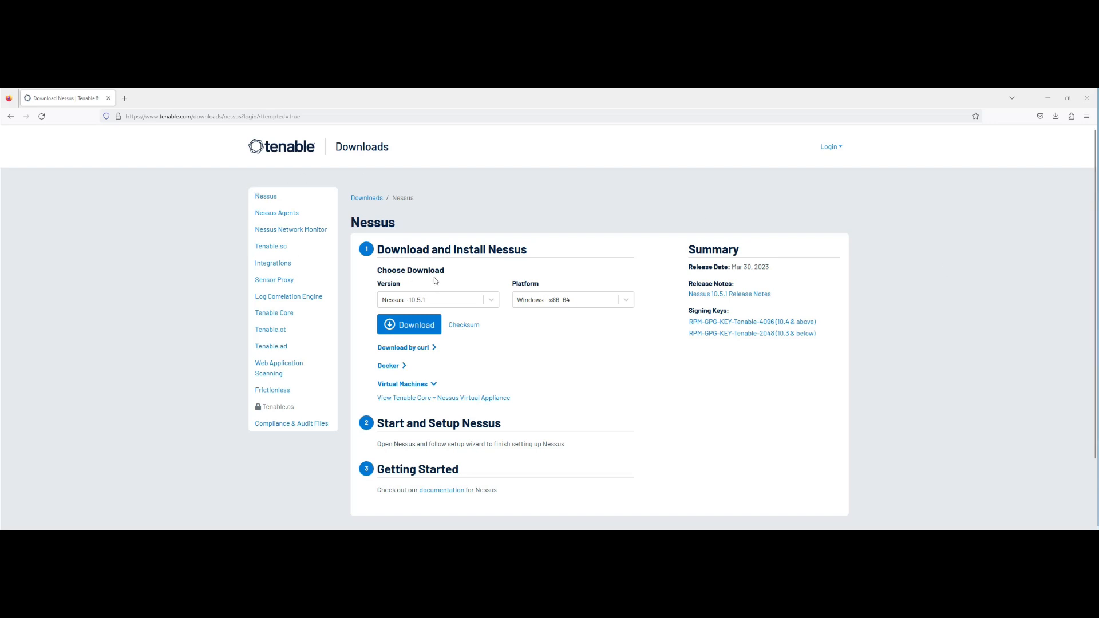
Step: Choose Nessus - 10.5.1 as the download version and review the available platforms, keeping Windows - x86_64
{"action": "left_click", "coordinate": [416, 303]}
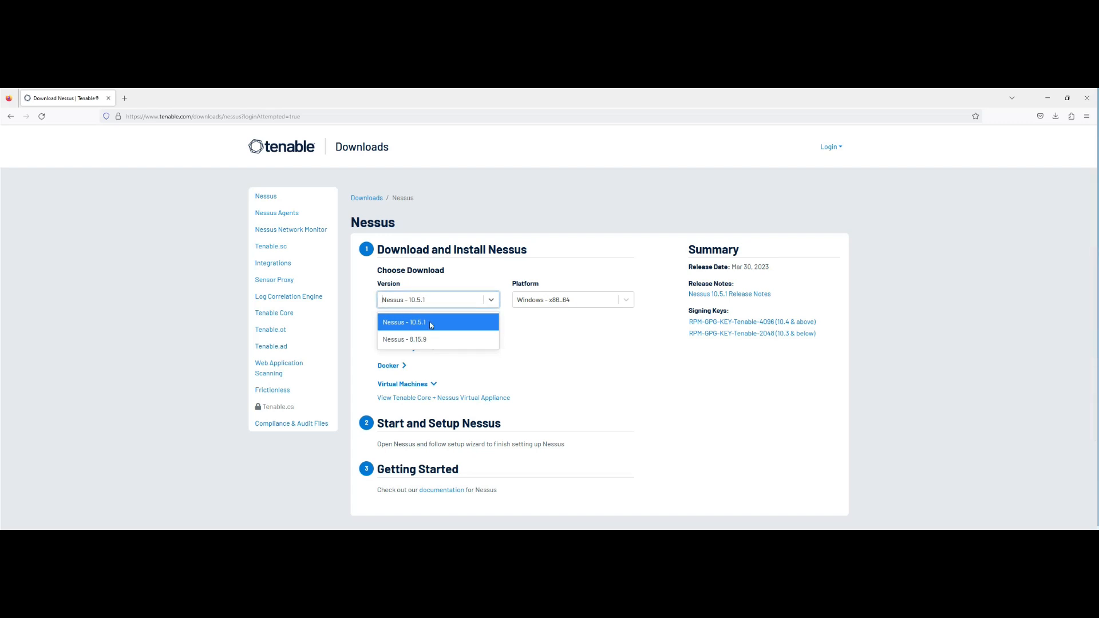
{"action": "left_click", "coordinate": [431, 324]}
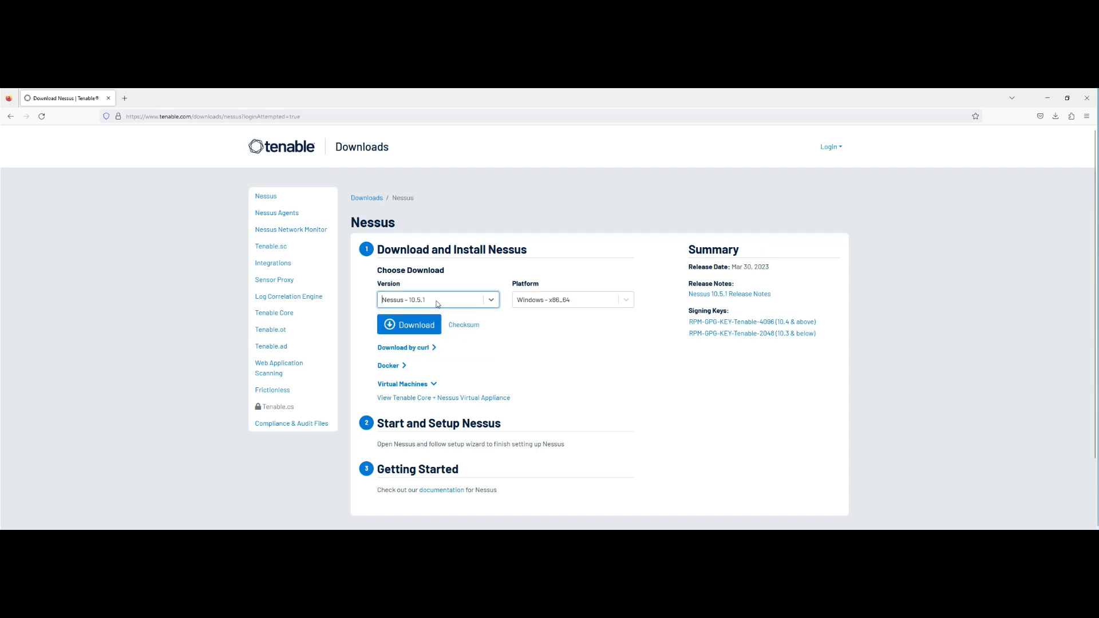
{"action": "left_click", "coordinate": [558, 302]}
{"action": "scroll", "coordinate": [556, 391], "scroll_direction": "down", "scroll_amount": 3}
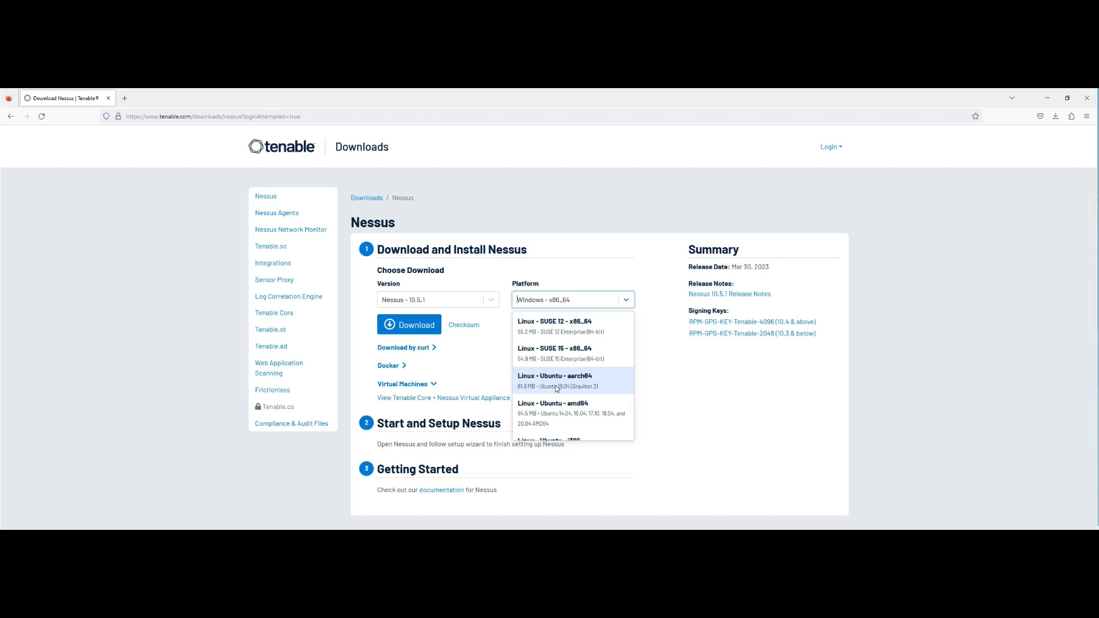
{"action": "scroll", "coordinate": [566, 380], "scroll_direction": "down", "scroll_amount": 5}
{"action": "scroll", "coordinate": [561, 376], "scroll_direction": "down", "scroll_amount": 5}
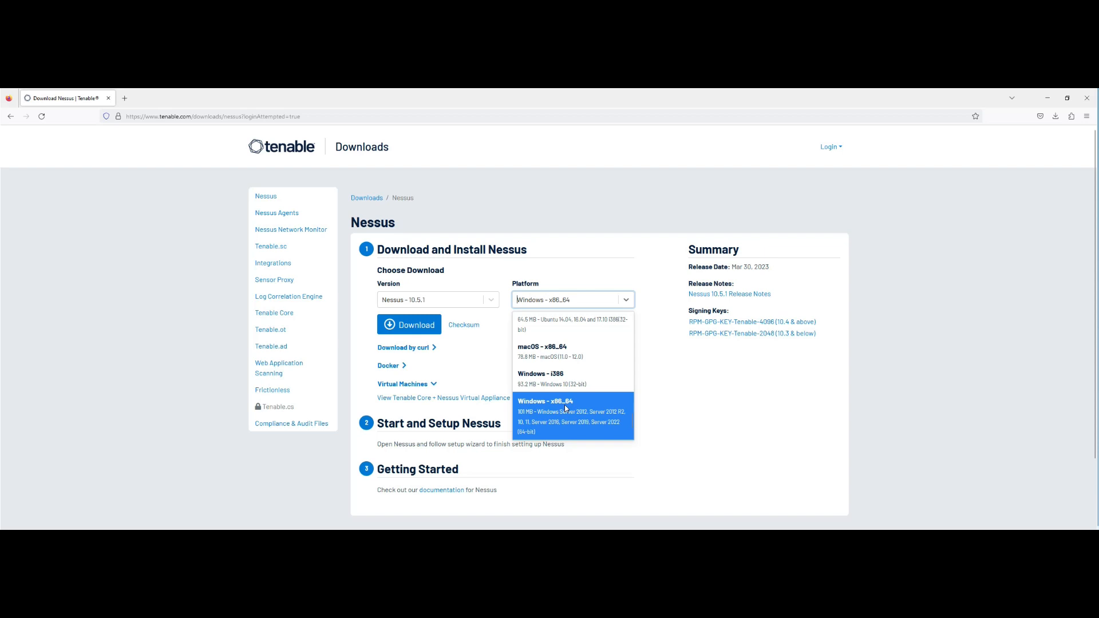
{"action": "left_click", "coordinate": [545, 306]}
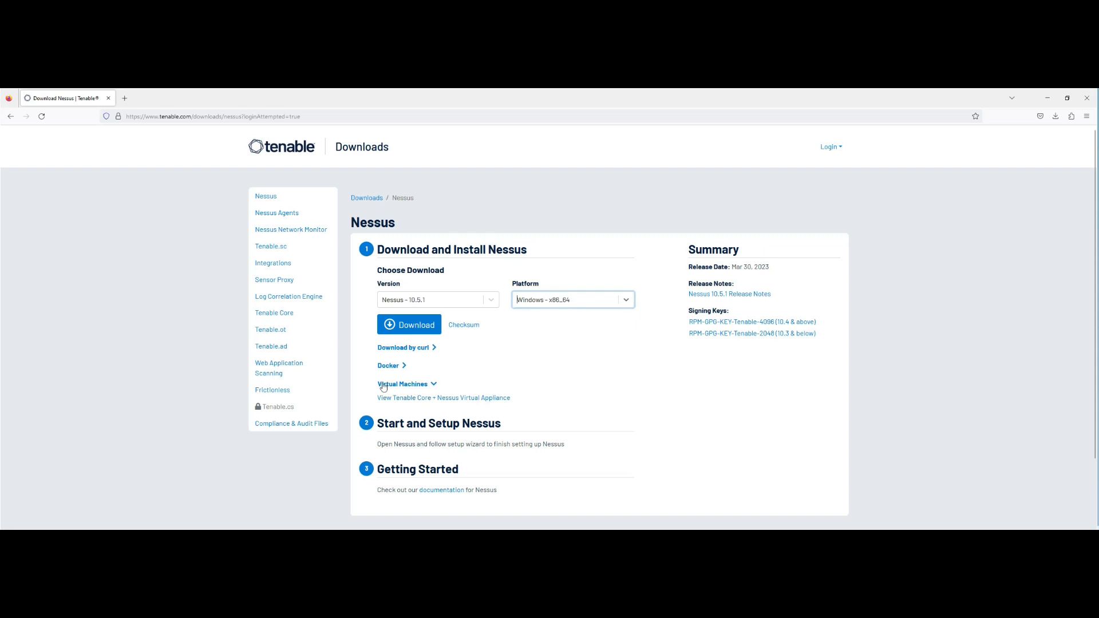
Step: Open the Tenable Core + Nessus virtual appliance downloads and examine the VMware image's type and OVA specifications
{"action": "left_click", "coordinate": [444, 399]}
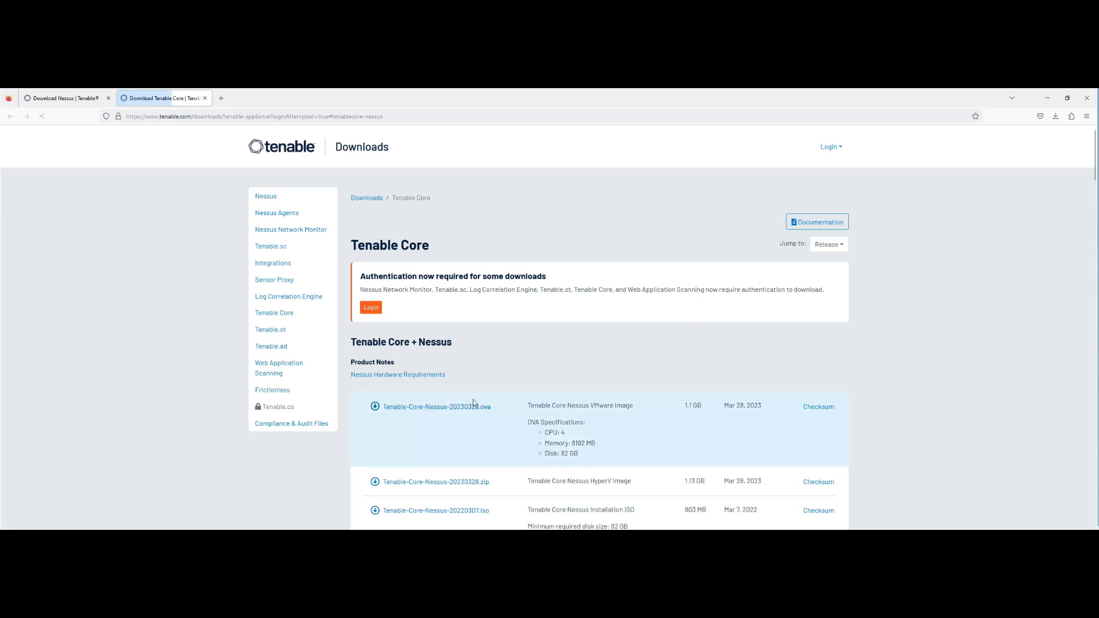
{"action": "scroll", "coordinate": [473, 400], "scroll_direction": "down", "scroll_amount": 3}
{"action": "left_click_drag", "start_coordinate": [528, 274], "coordinate": [638, 324]}
{"action": "left_click", "coordinate": [639, 330]}
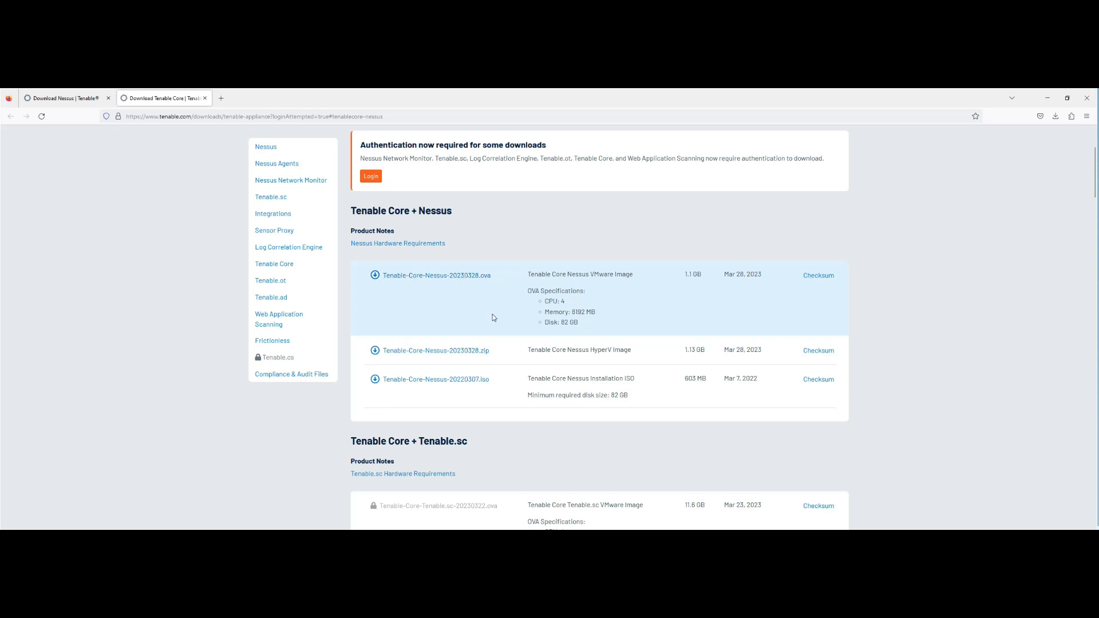
{"action": "left_click_drag", "start_coordinate": [587, 277], "coordinate": [634, 276]}
{"action": "key", "text": "alt+Tab"}
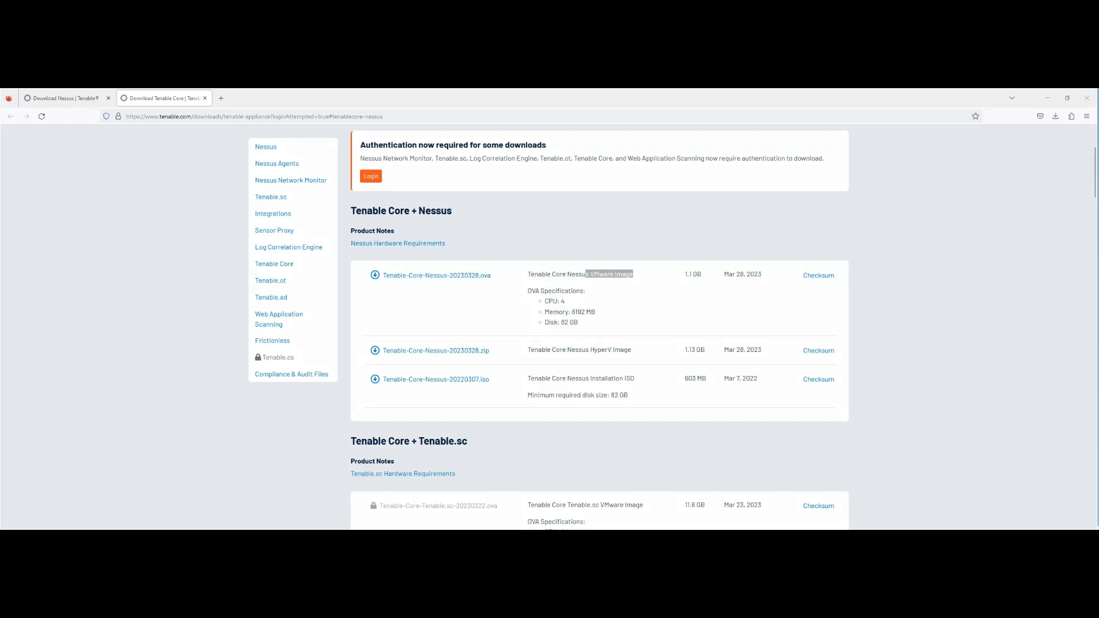
{"action": "left_click_drag", "start_coordinate": [376, 326], "coordinate": [409, 286]}
{"action": "left_click_drag", "start_coordinate": [651, 318], "coordinate": [601, 313]}
{"action": "key", "text": "ctrl+z"}
{"action": "key", "text": "ctrl+z"}
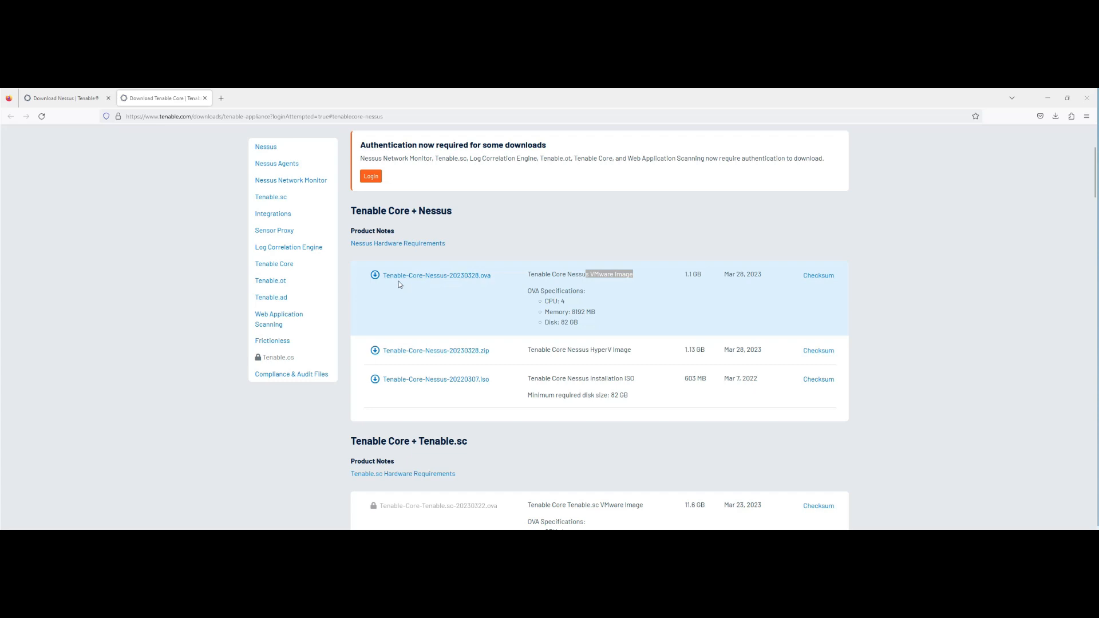
Step: Download the VMware image Tenable-Core-Nessus-20230328.ova and accept its license agreement
{"action": "left_click", "coordinate": [453, 278]}
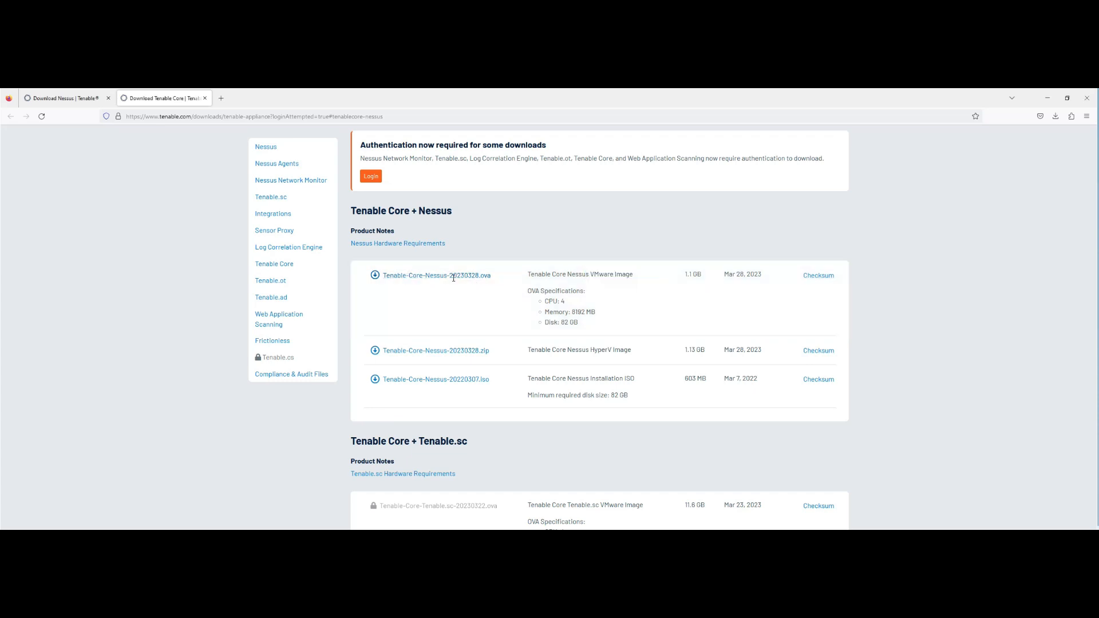
{"action": "left_click", "coordinate": [453, 277]}
{"action": "scroll", "coordinate": [424, 244], "scroll_direction": "down", "scroll_amount": 10}
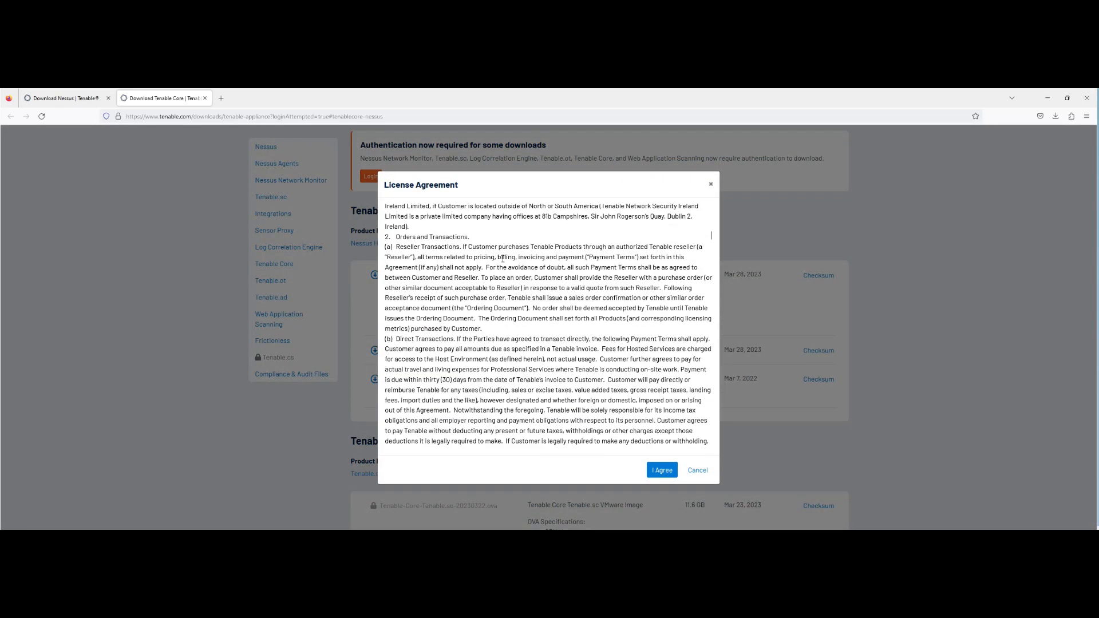
{"action": "scroll", "coordinate": [535, 300], "scroll_direction": "down", "scroll_amount": 15}
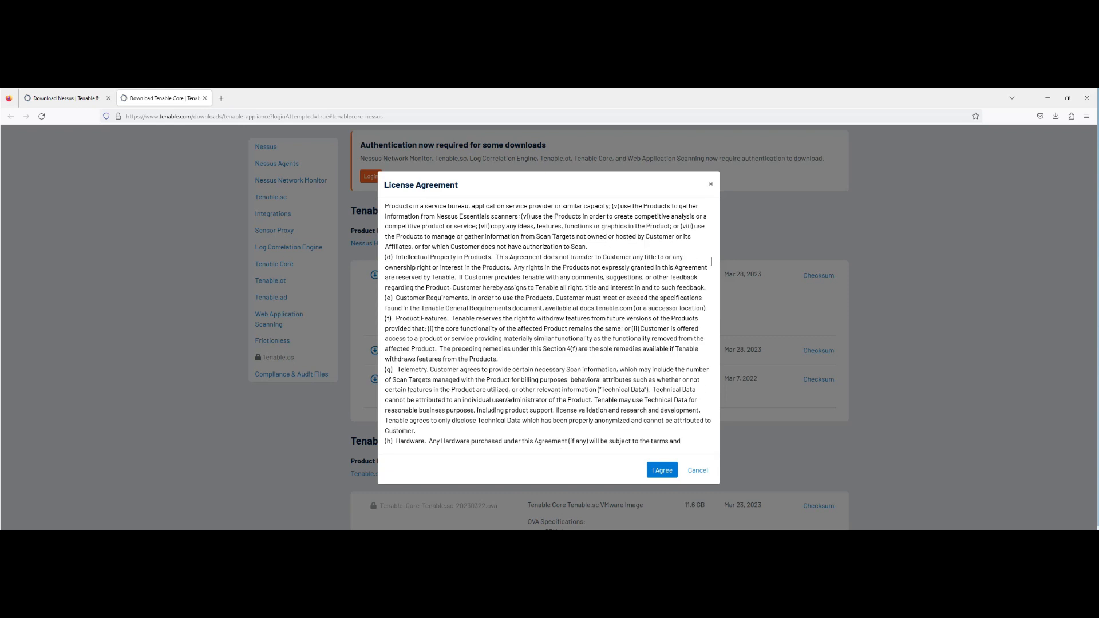
{"action": "scroll", "coordinate": [536, 300], "scroll_direction": "down", "scroll_amount": 6}
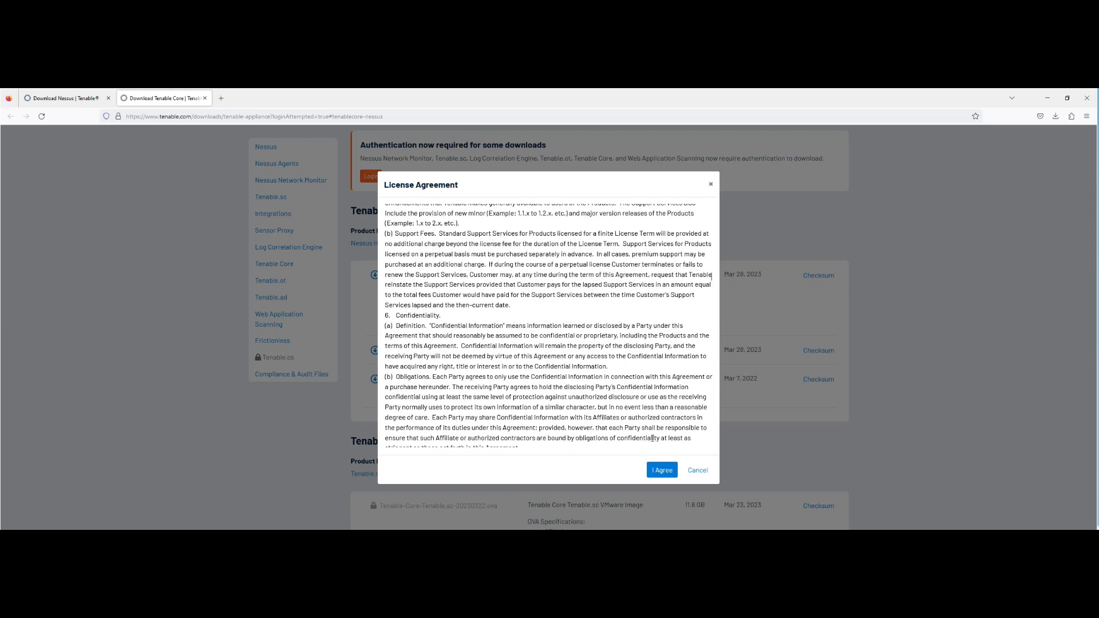
{"action": "left_click", "coordinate": [652, 473]}
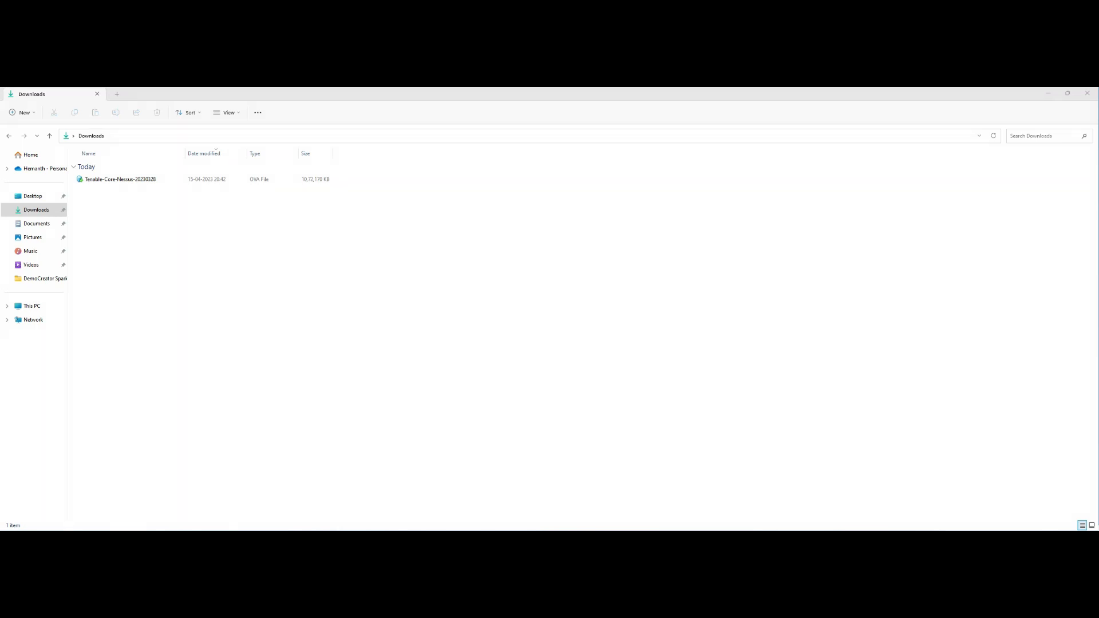
Step: Open the downloaded Tenable-Core-Nessus-20230328 OVA file in VMware Workstation Player and import it as a virtual machine named Nessus Server
{"action": "left_click", "coordinate": [127, 181]}
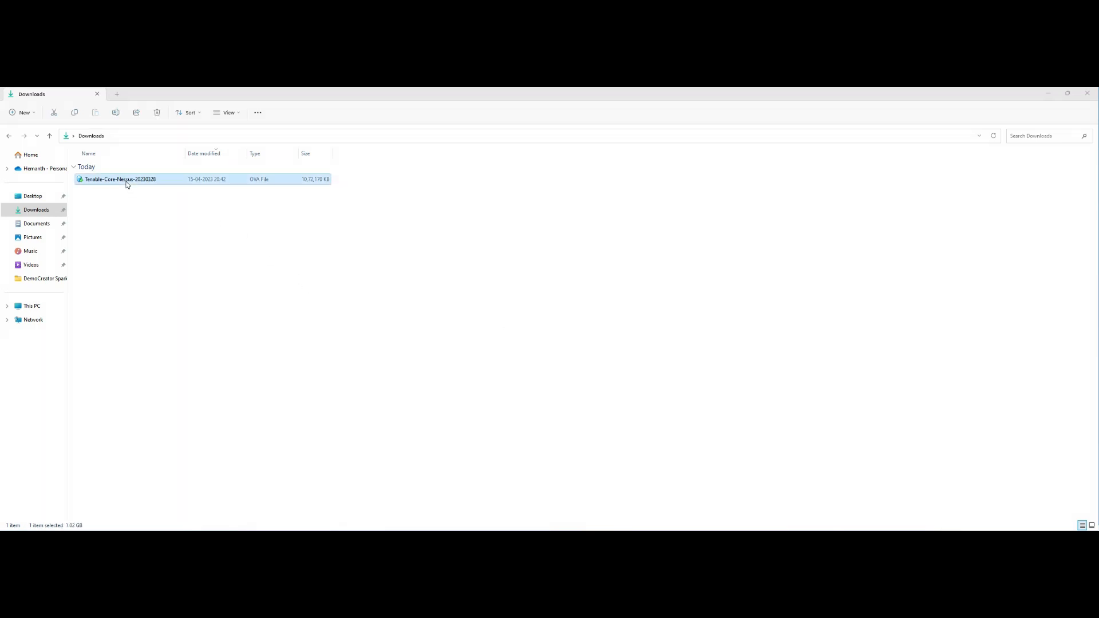
{"action": "right_click", "coordinate": [127, 183]}
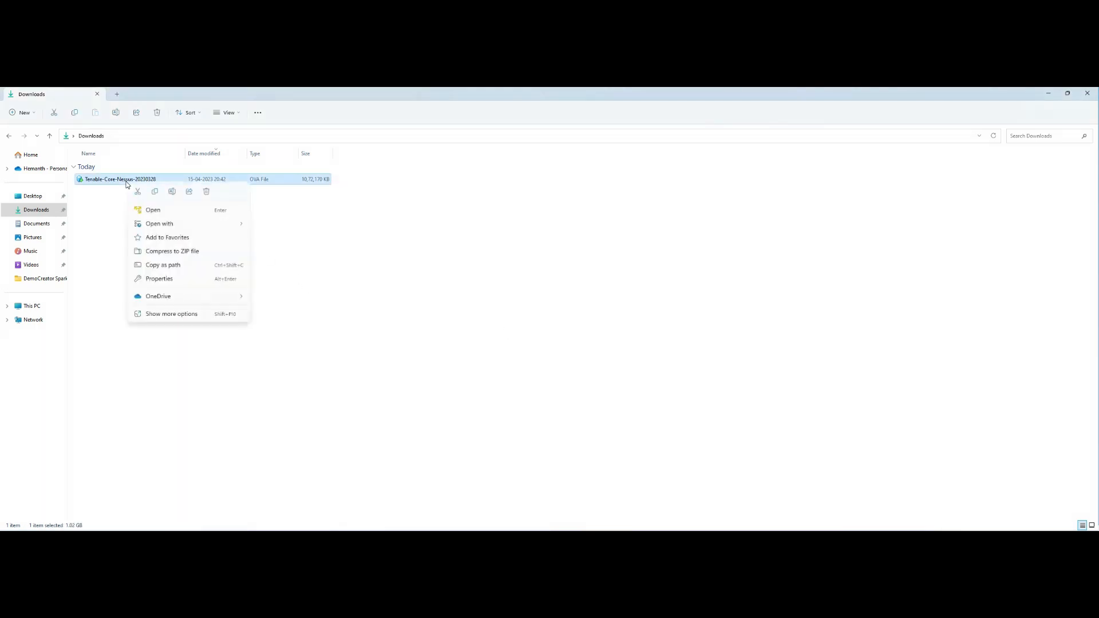
{"action": "left_click", "coordinate": [158, 212]}
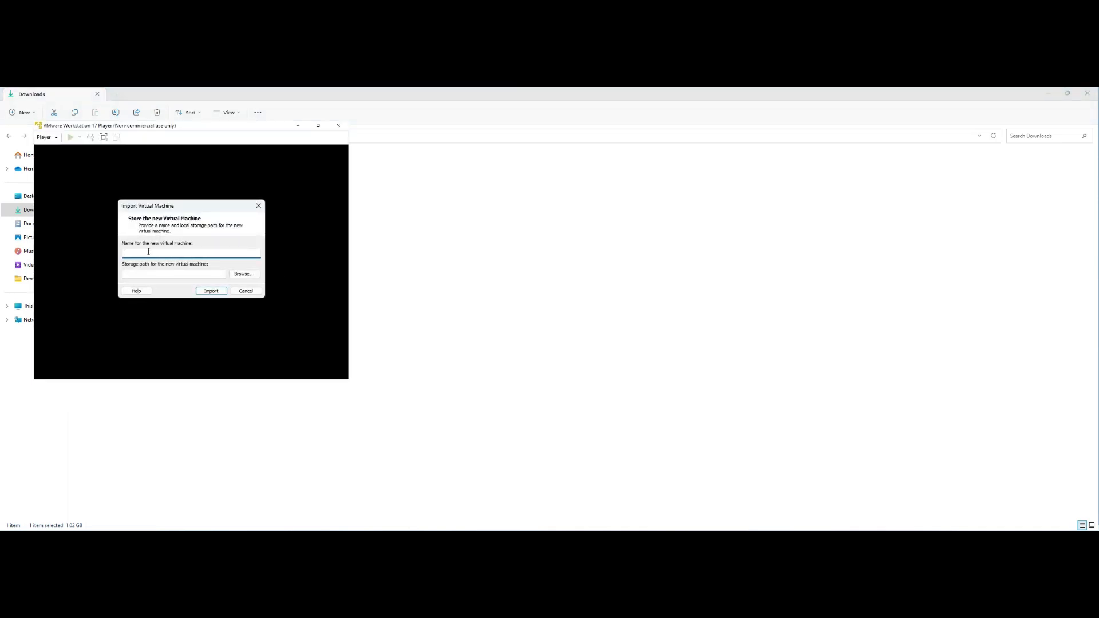
{"action": "type", "text": "Nessus Server"}
{"action": "left_click", "coordinate": [211, 291]}
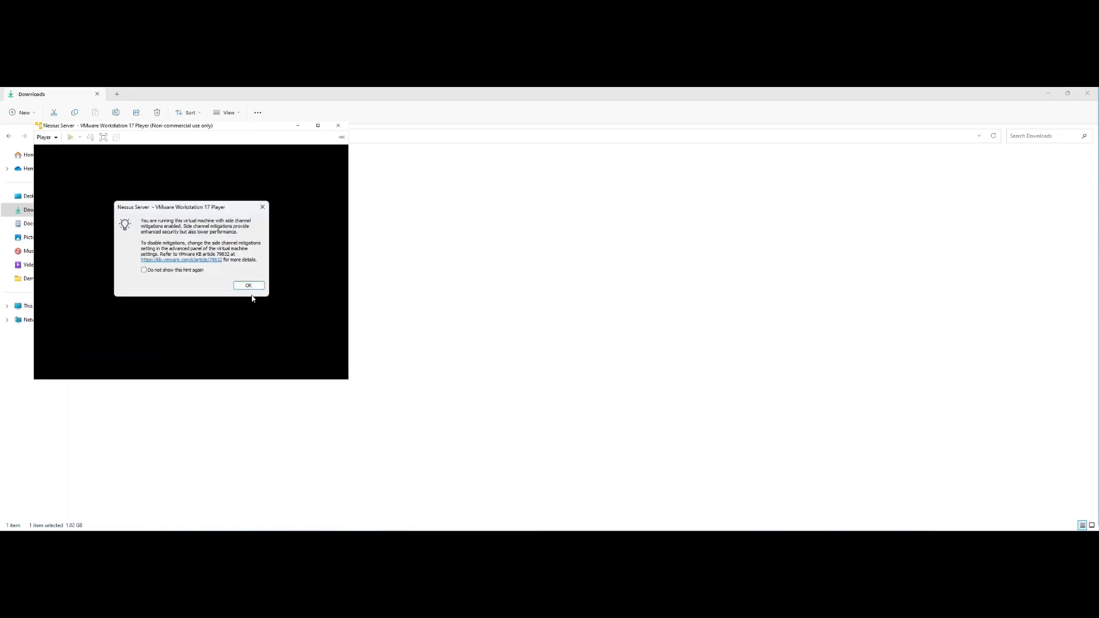
{"action": "left_click", "coordinate": [252, 287]}
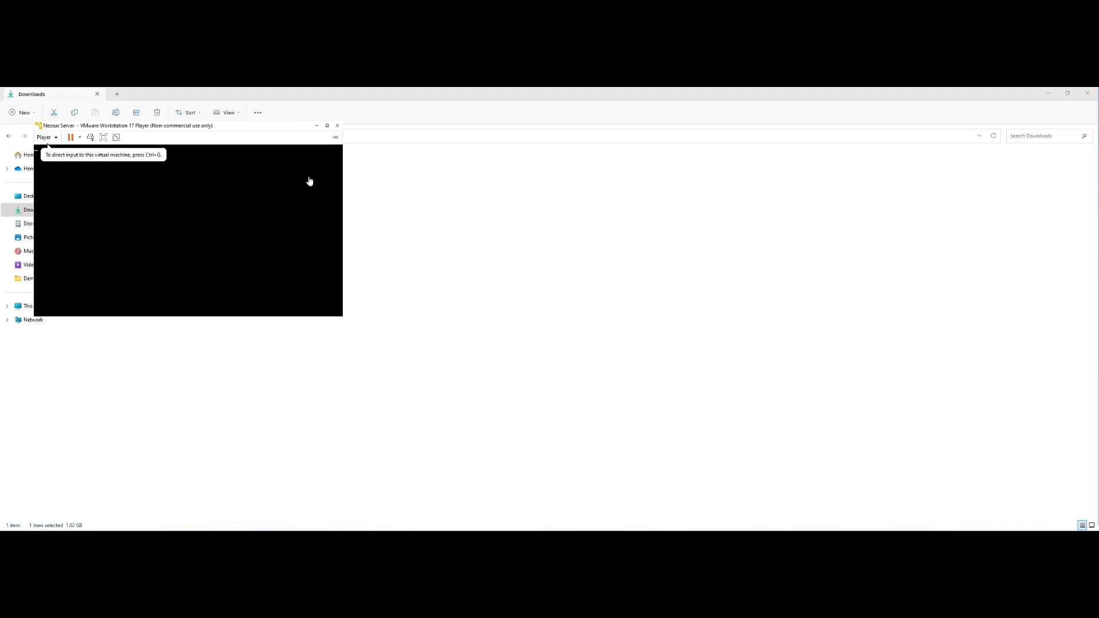
Step: Reposition the Nessus Server virtual machine window while the guest boots, leaving input released to the host
{"action": "left_click_drag", "start_coordinate": [230, 126], "coordinate": [409, 257]}
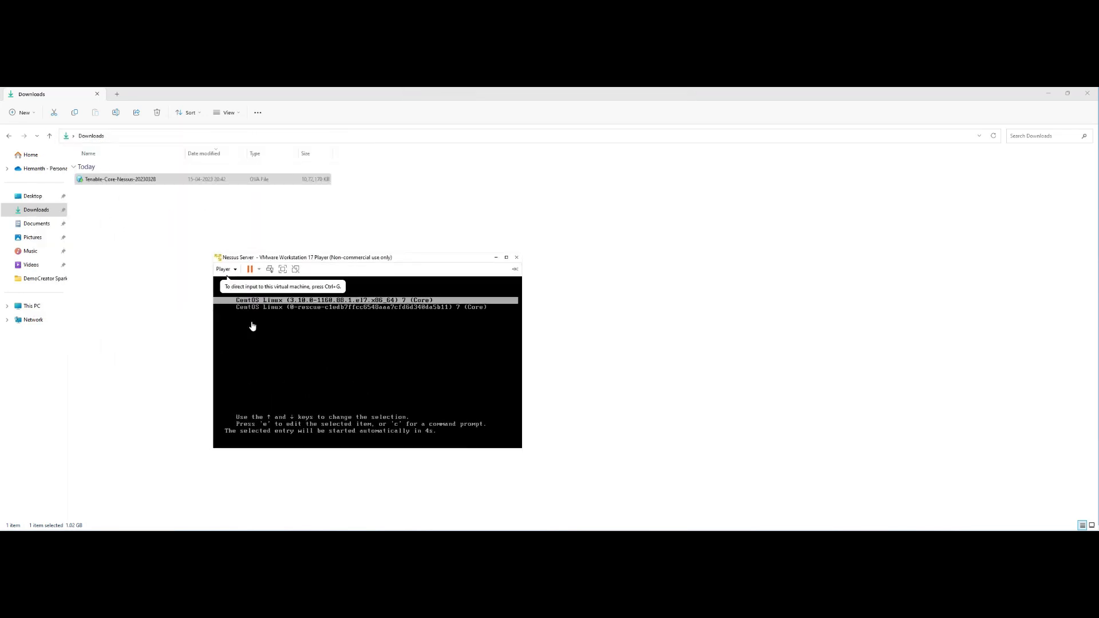
{"action": "left_click", "coordinate": [279, 305]}
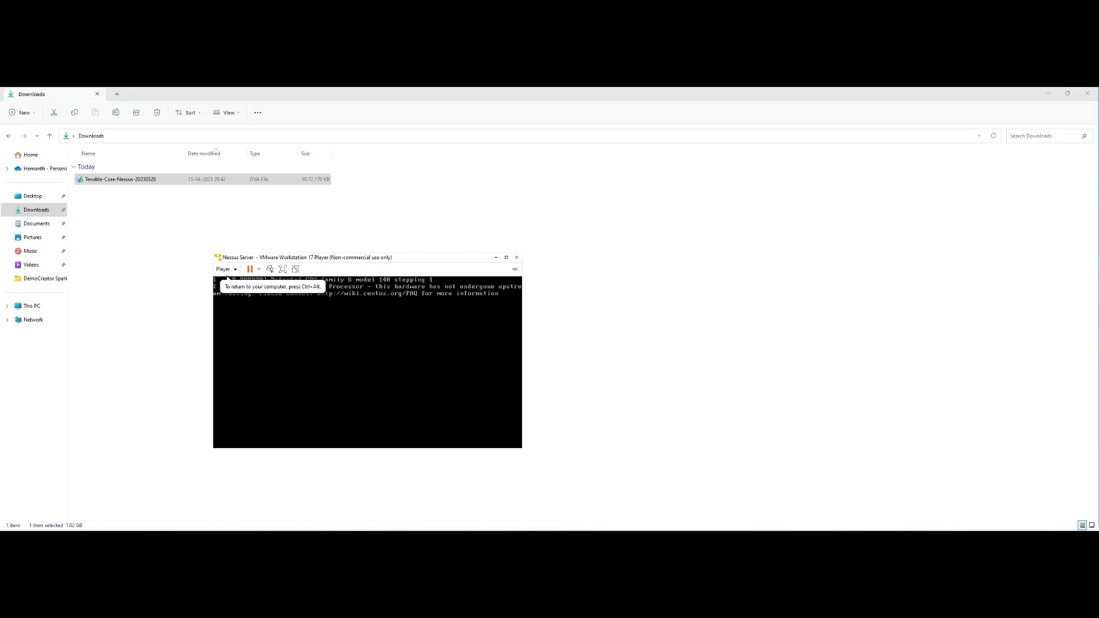
{"action": "key", "text": "ctrl+alt"}
{"action": "left_click_drag", "start_coordinate": [427, 271], "coordinate": [437, 152]}
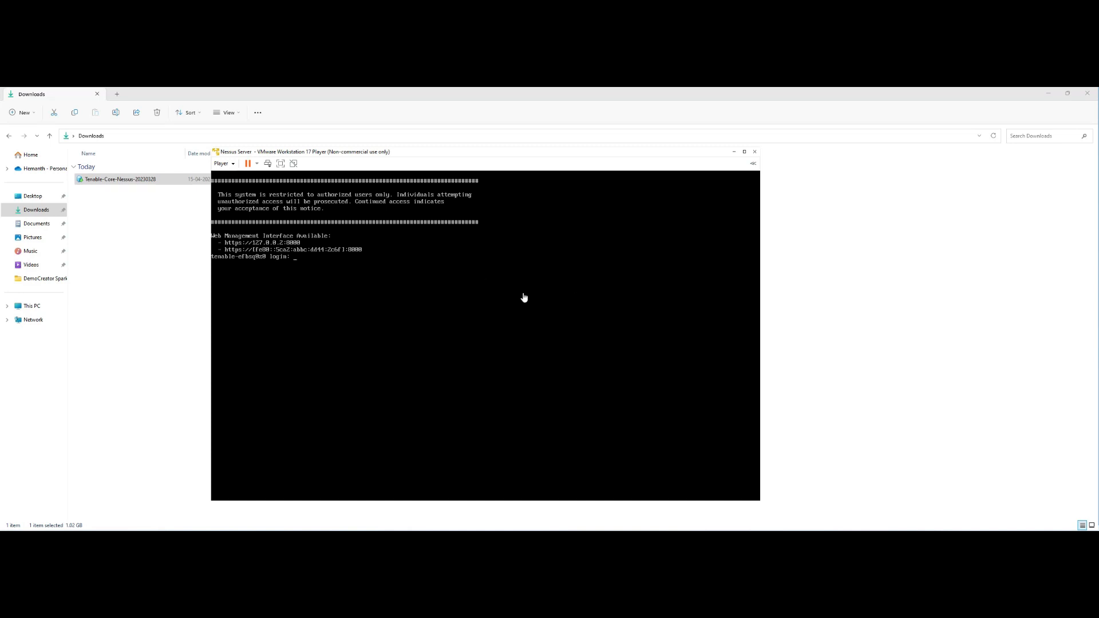
Step: Log in to the virtual machine console as wizard with the account password and decline configuring a static address
{"action": "left_click", "coordinate": [542, 297]}
{"action": "left_click", "coordinate": [307, 290]}
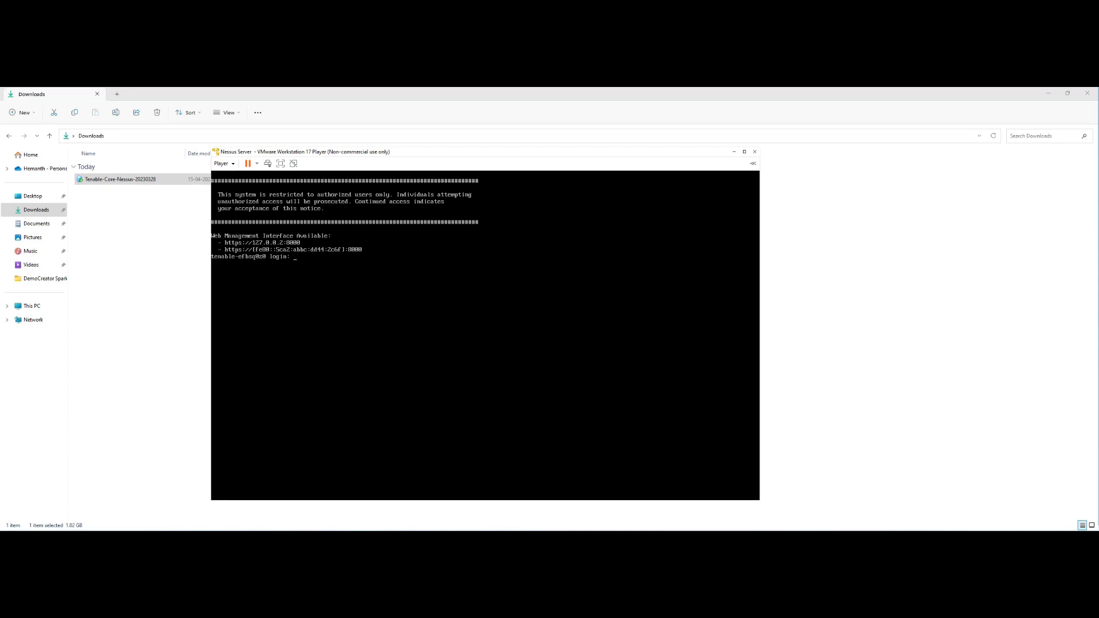
{"action": "type", "text": "wizard"}
{"action": "key", "text": "Return"}
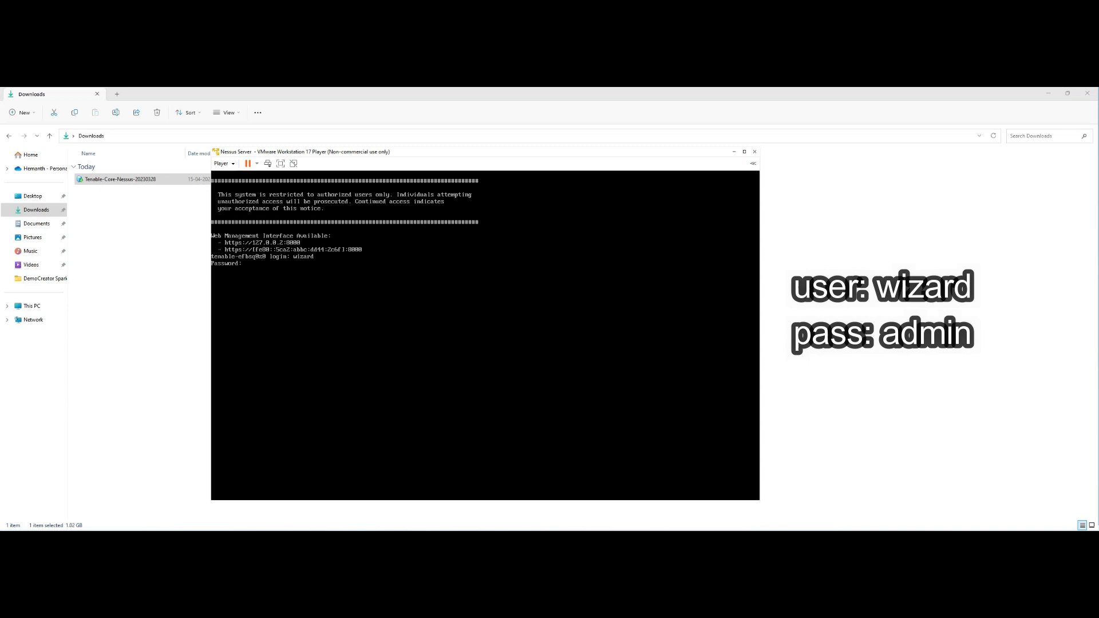
{"action": "key", "text": "Return"}
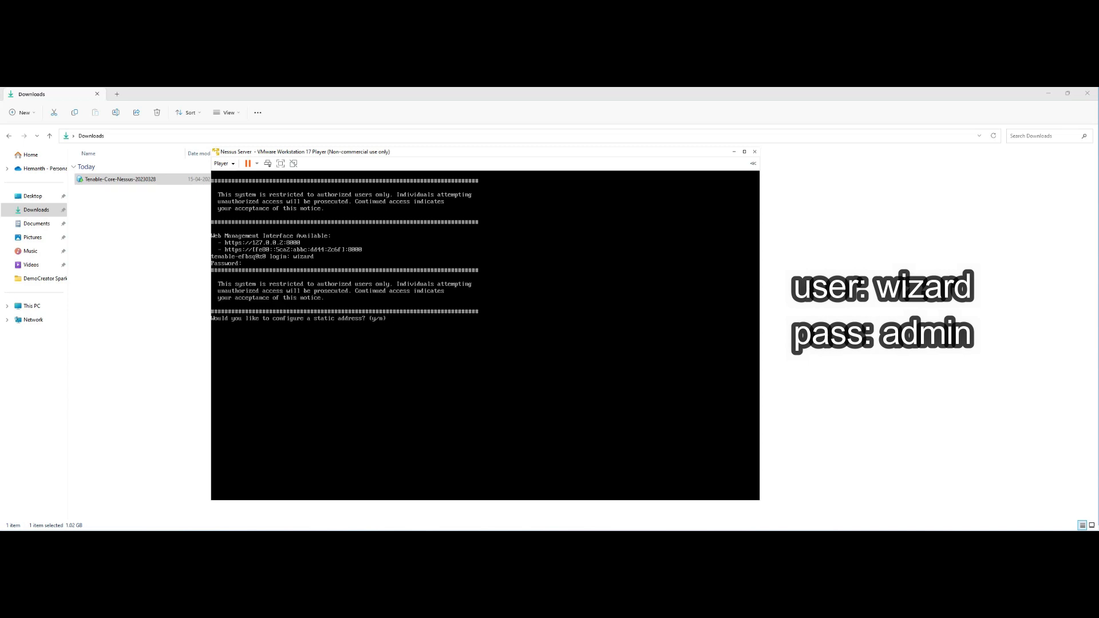
{"action": "key", "text": "n"}
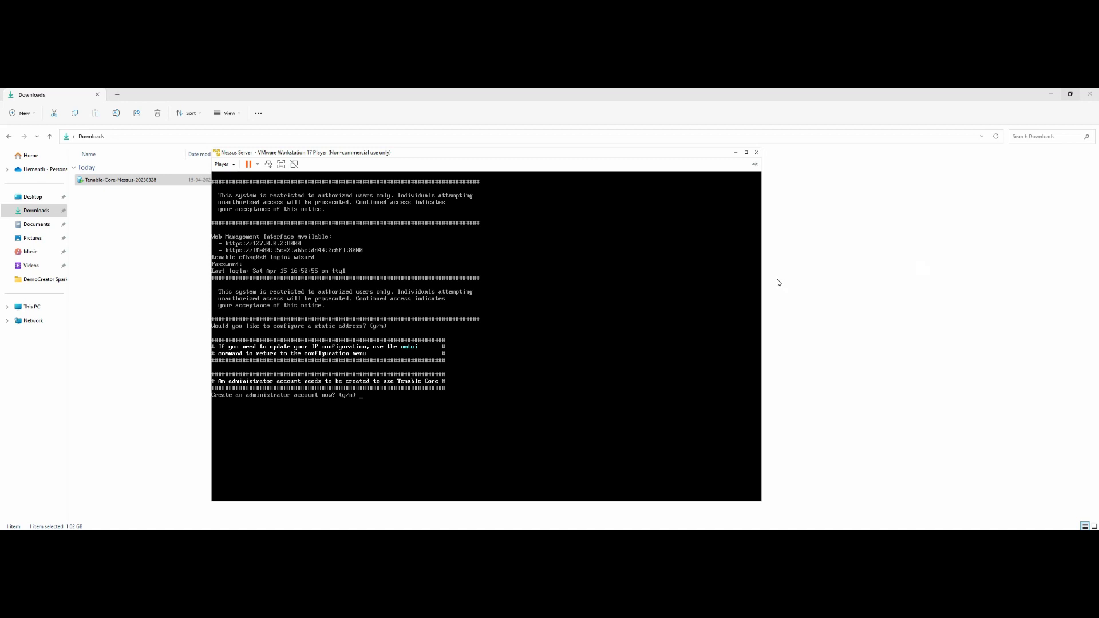
Step: Agree to create an administrator account in the console wizard and enter administrator as its username
{"action": "key", "text": "Return"}
{"action": "key", "text": "Return"}
{"action": "type", "text": "y"}
{"action": "key", "text": "Return"}
{"action": "type", "text": "adm"}
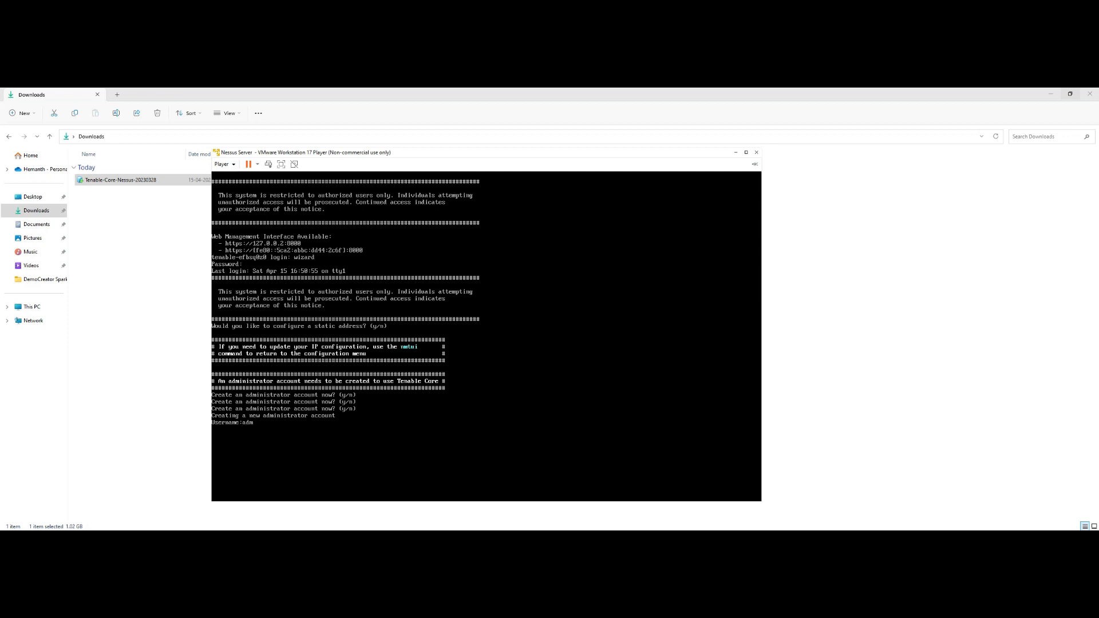
{"action": "type", "text": "inistrator"}
{"action": "key", "text": "Return"}
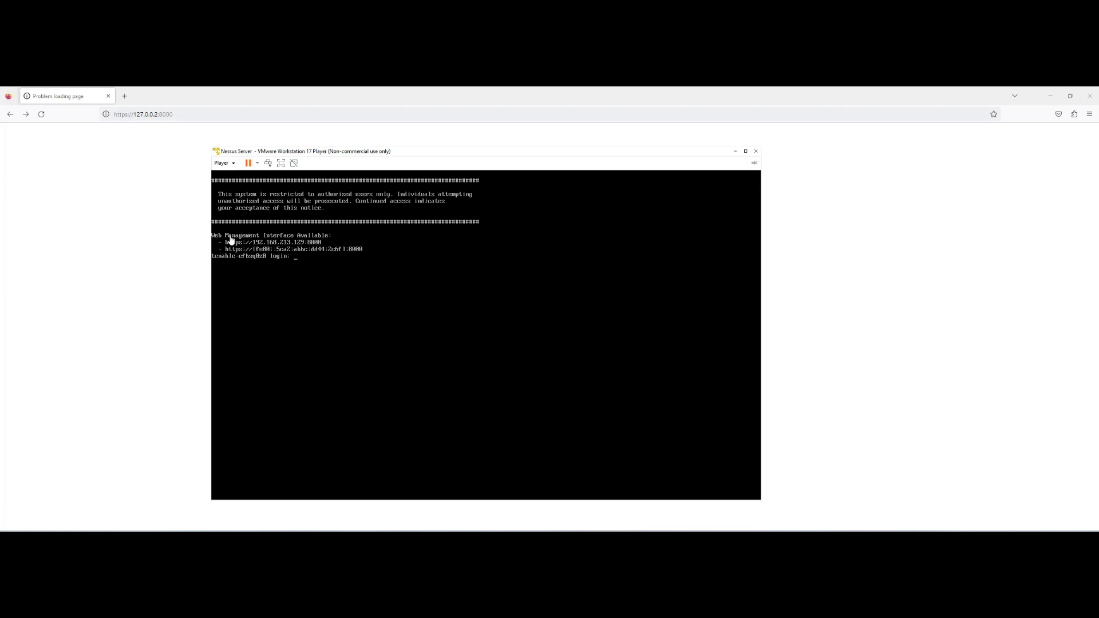
Step: Review the network adapter in the virtual machine's settings, keeping the NAT connection
{"action": "left_click", "coordinate": [223, 163]}
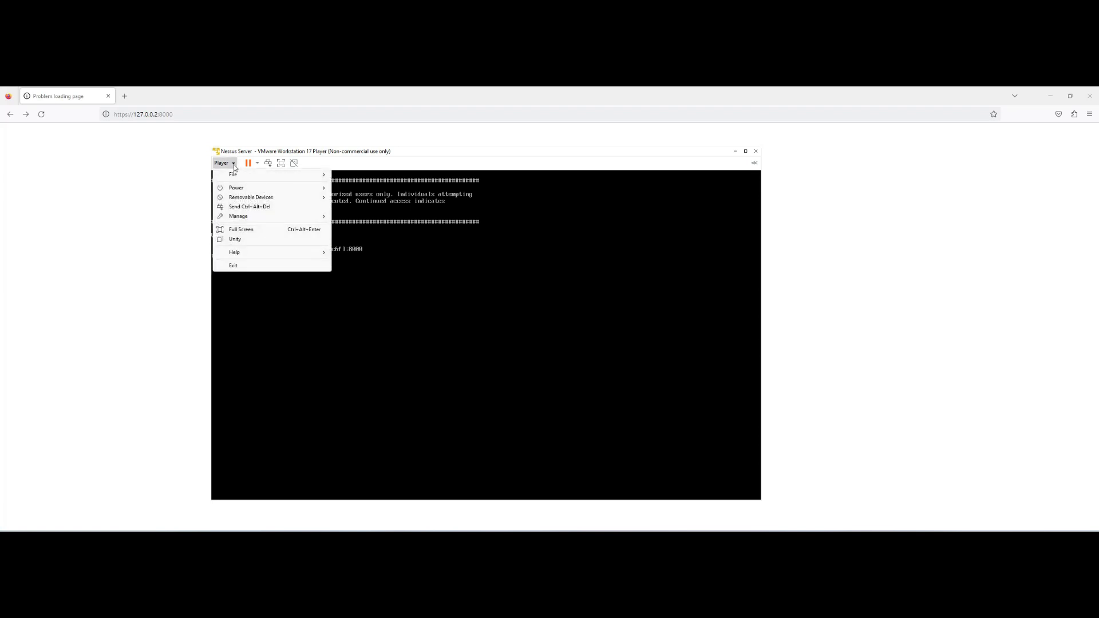
{"action": "mouse_move", "coordinate": [257, 219]}
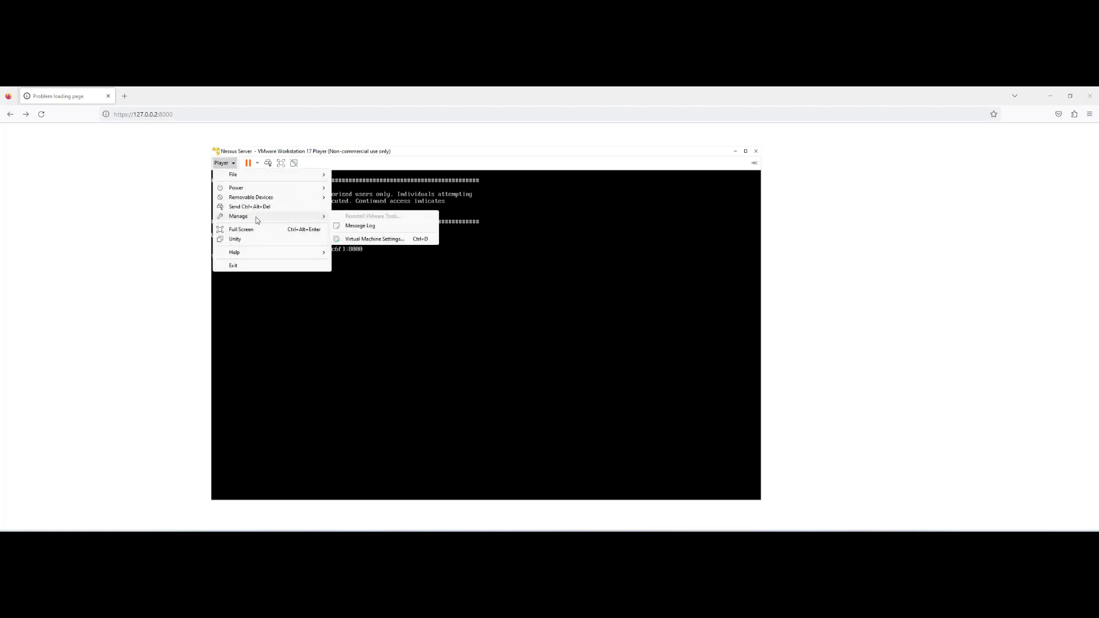
{"action": "left_click", "coordinate": [375, 239]}
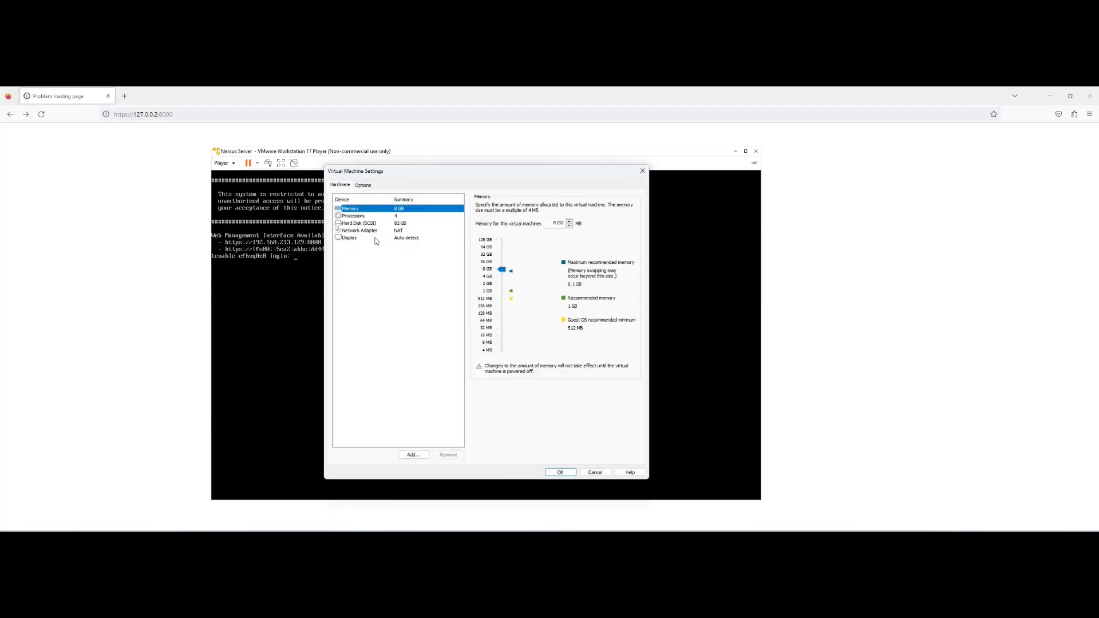
{"action": "left_click", "coordinate": [360, 230]}
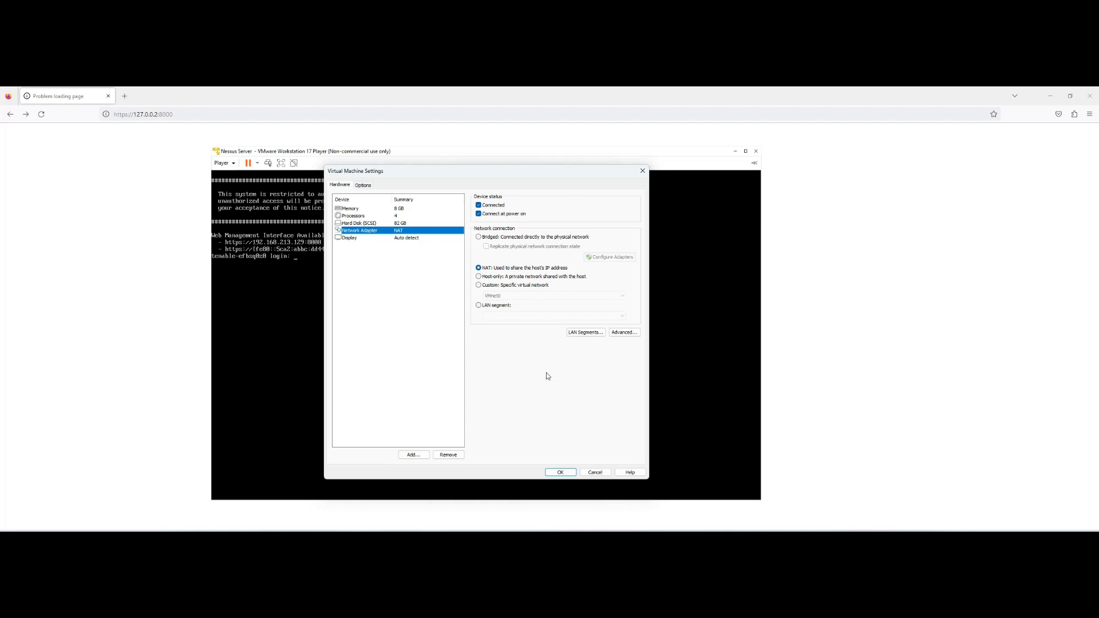
{"action": "left_click", "coordinate": [561, 473]}
{"action": "left_click", "coordinate": [226, 163]}
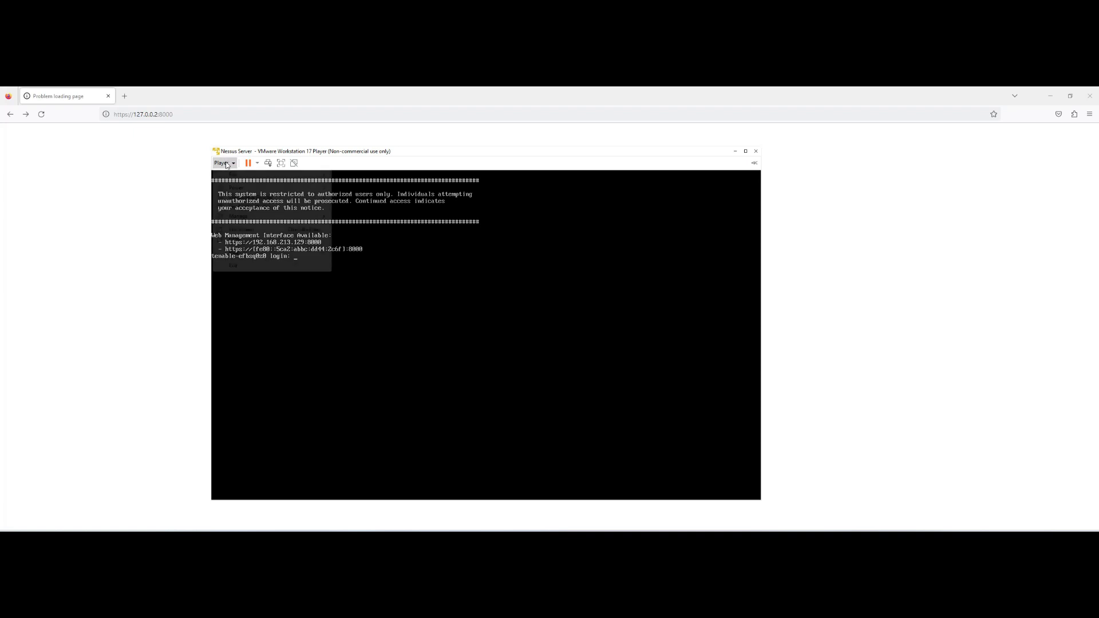
{"action": "left_click", "coordinate": [233, 164]}
{"action": "left_click", "coordinate": [256, 163]}
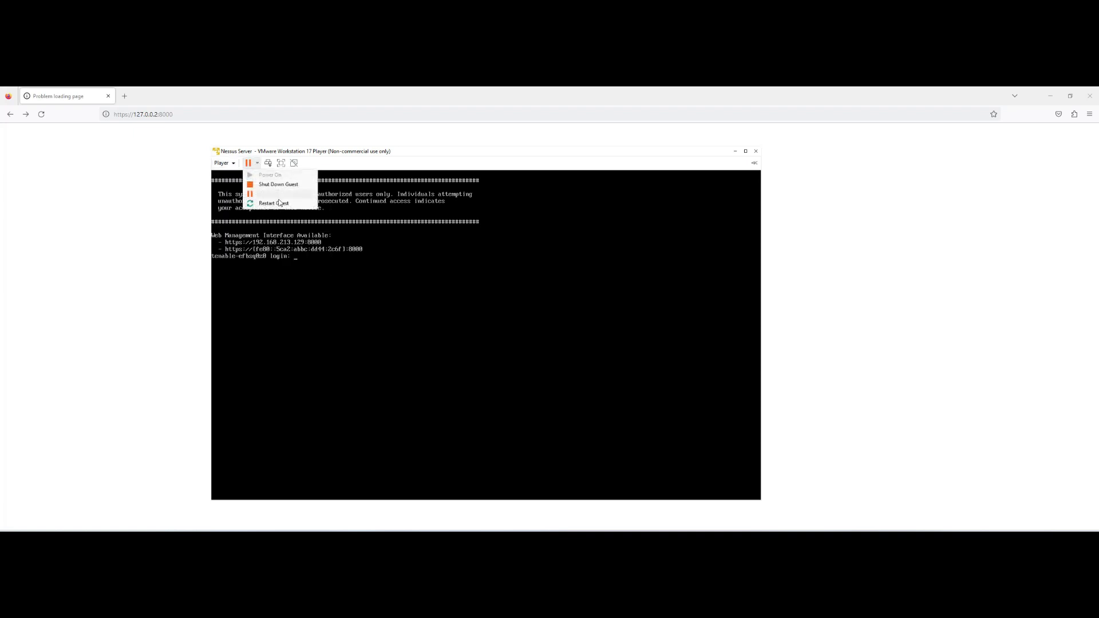
{"action": "left_click", "coordinate": [258, 164]}
{"action": "left_click", "coordinate": [258, 163]}
{"action": "left_click", "coordinate": [308, 261]}
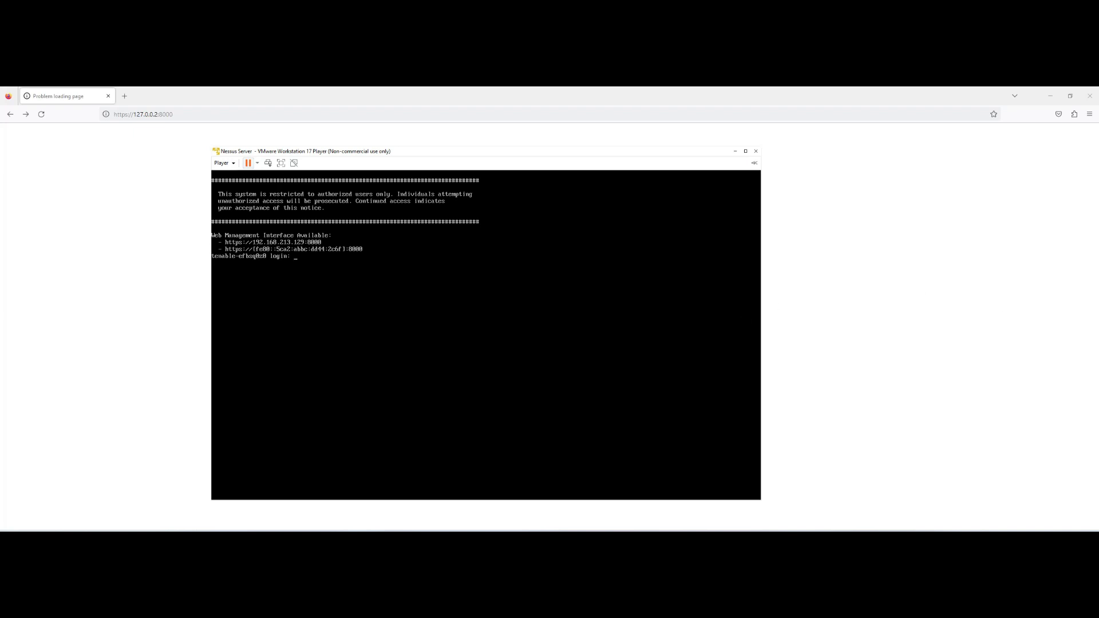
Step: Log in to the virtual machine console as administrator with the account password
{"action": "type", "text": "administrator"}
{"action": "key", "text": "Return"}
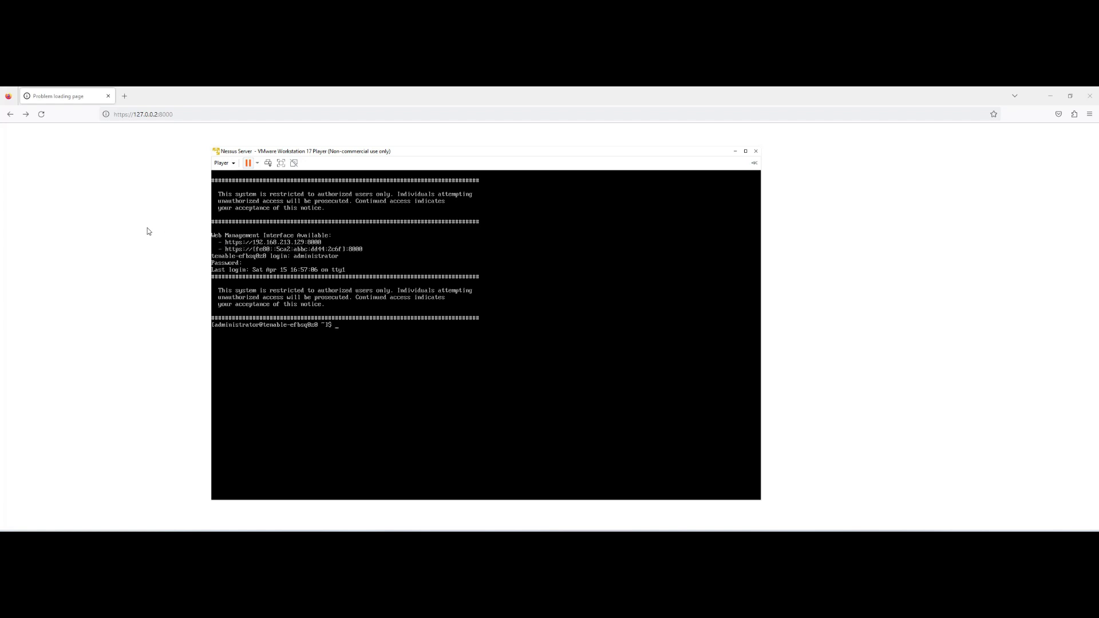
{"action": "left_click", "coordinate": [409, 196]}
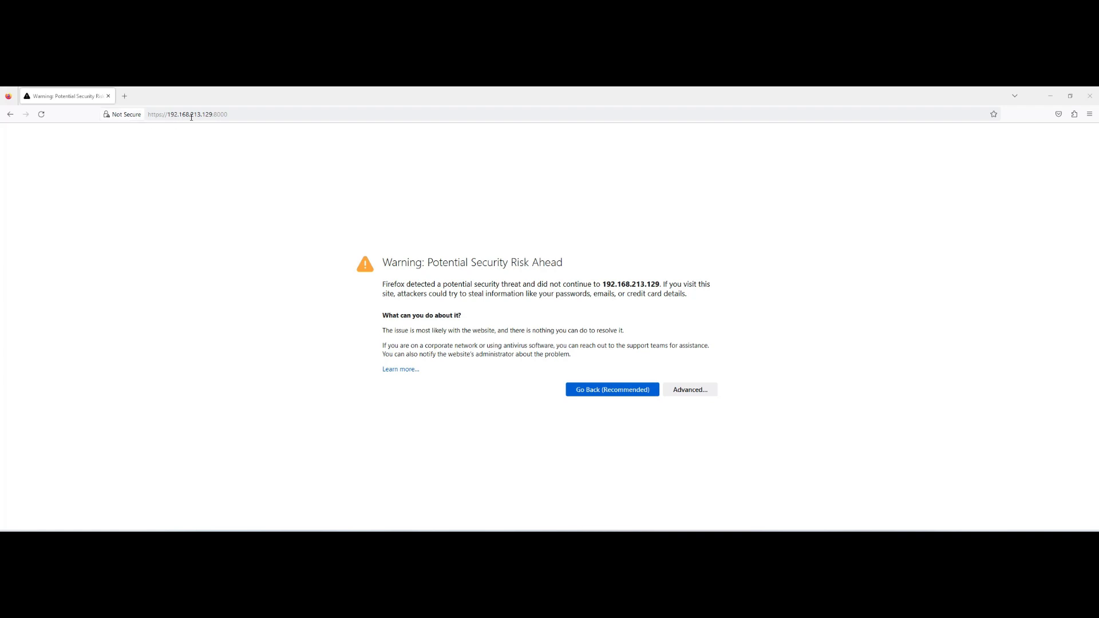
{"action": "left_click", "coordinate": [241, 117]}
{"action": "left_click_drag", "start_coordinate": [260, 115], "coordinate": [212, 116]}
{"action": "left_click", "coordinate": [350, 336]}
{"action": "left_click", "coordinate": [691, 390]}
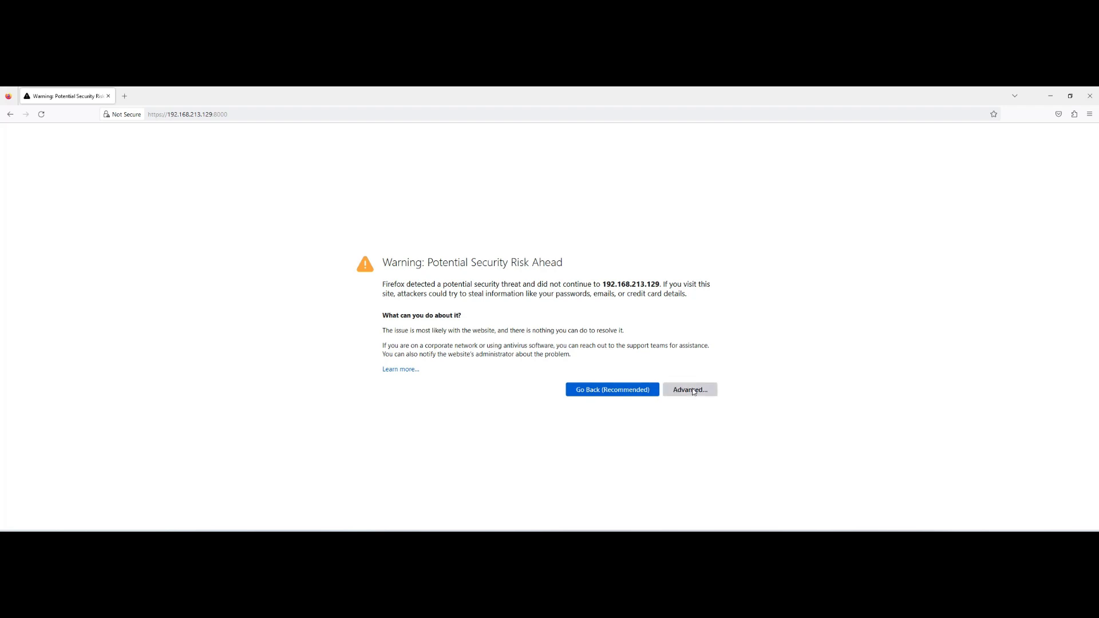
{"action": "left_click", "coordinate": [653, 499]}
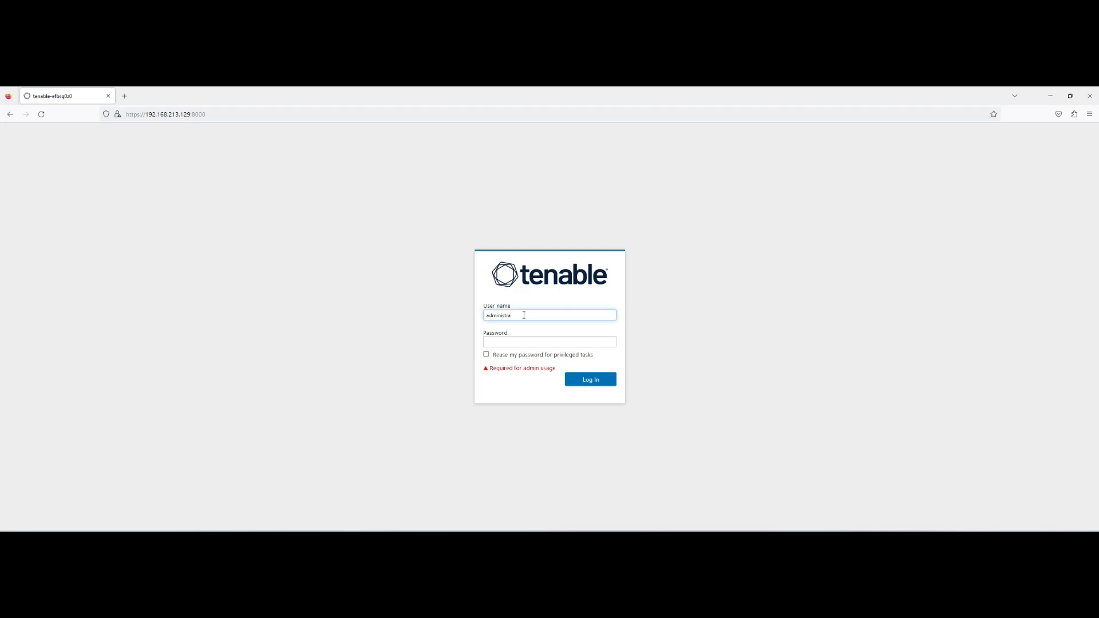
Step: Log in to the Tenable management interface as administrator with the account password
{"action": "left_click", "coordinate": [511, 345]}
{"action": "type", "text": "••"}
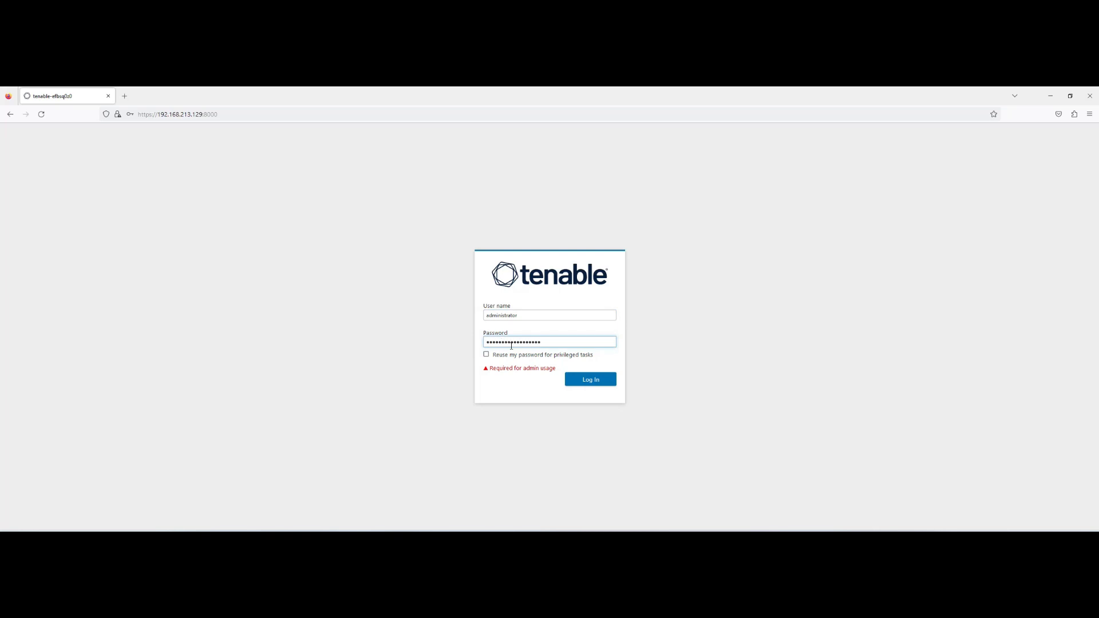
{"action": "left_click", "coordinate": [596, 381]}
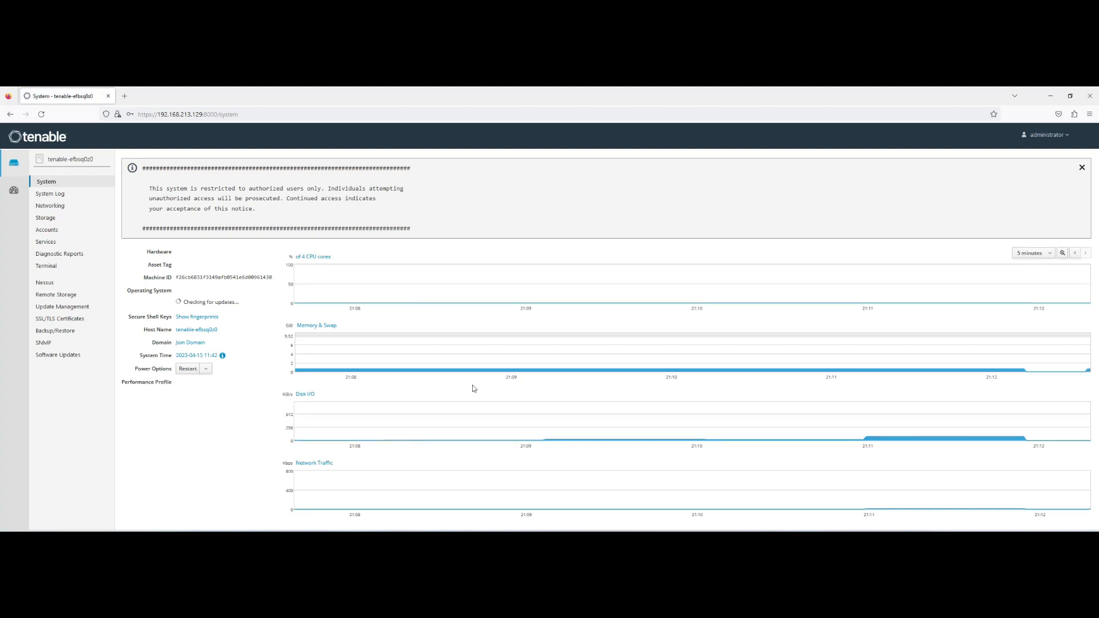
Step: Review the System Log, Storage and Accounts pages of the Tenable management interface
{"action": "left_click", "coordinate": [57, 194]}
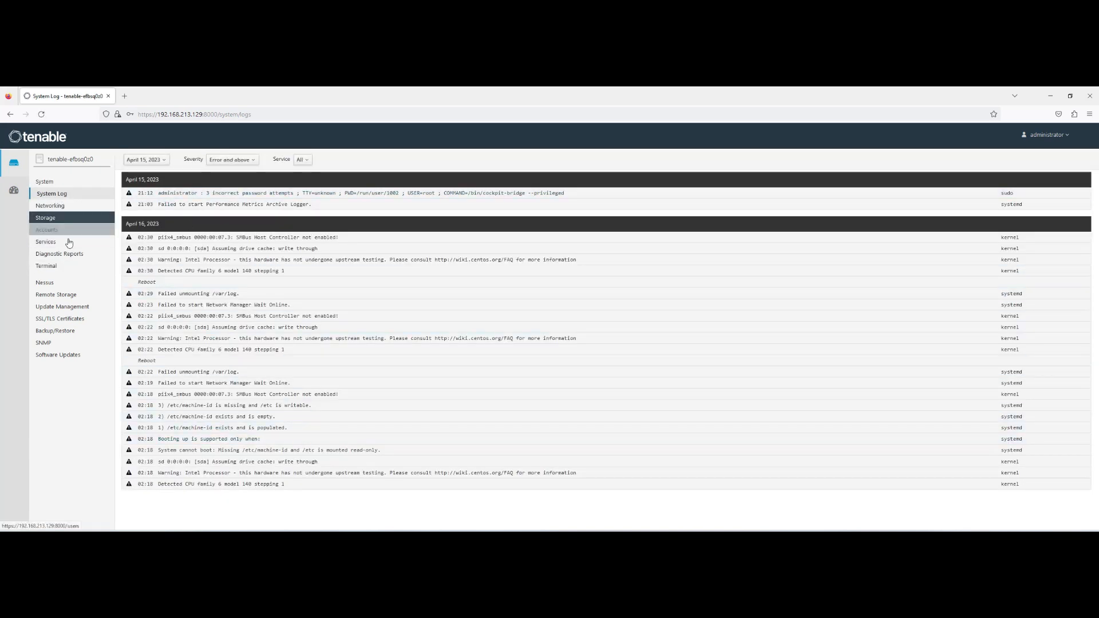
{"action": "left_click", "coordinate": [57, 218]}
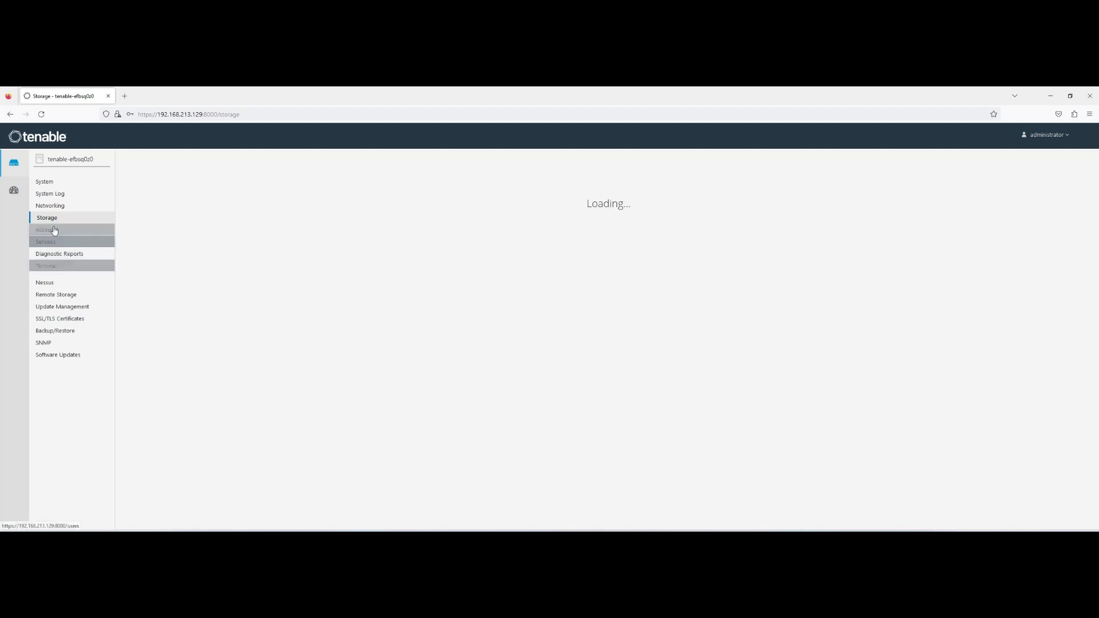
{"action": "left_click", "coordinate": [54, 229]}
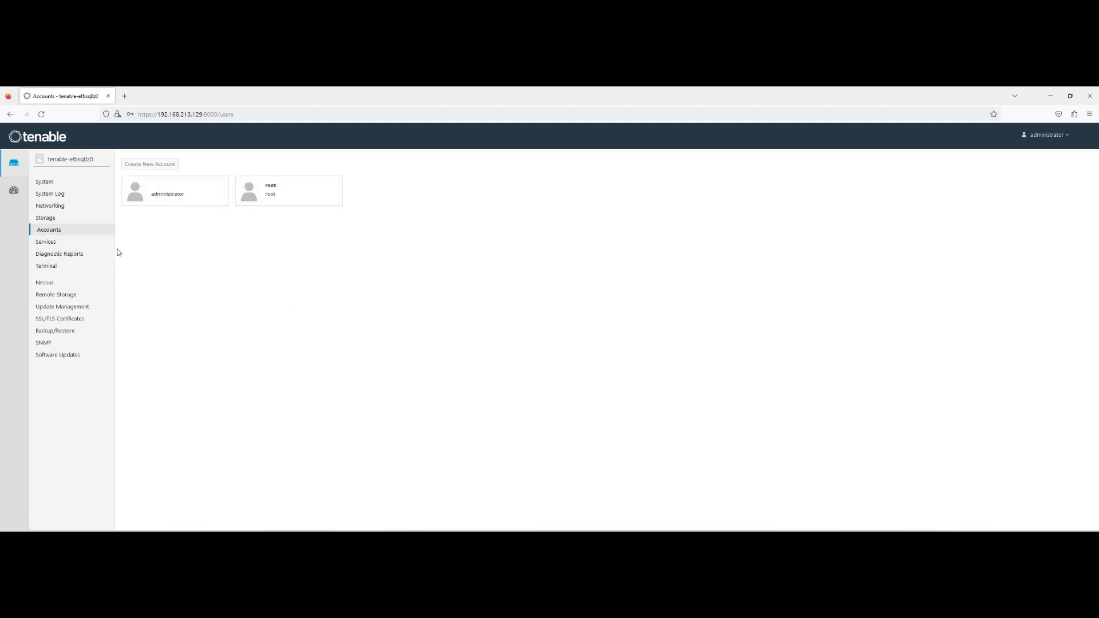
Step: Run ifconfig in the web interface's Terminal and check the server's IPv4 address
{"action": "left_click", "coordinate": [77, 271]}
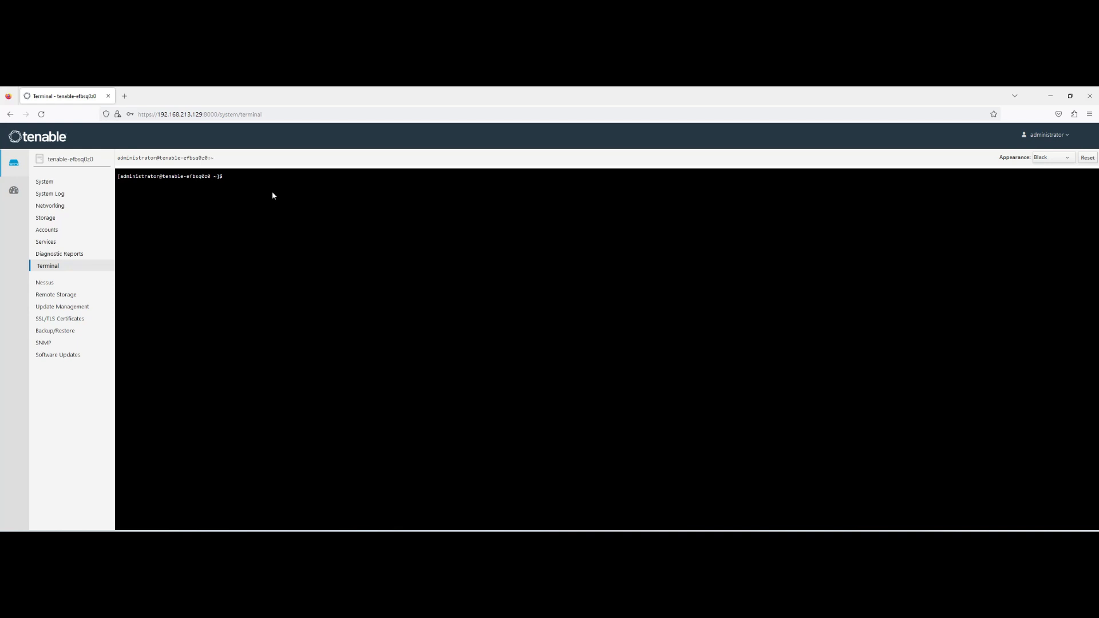
{"action": "type", "text": "ifconfig"}
{"action": "key", "text": "Return"}
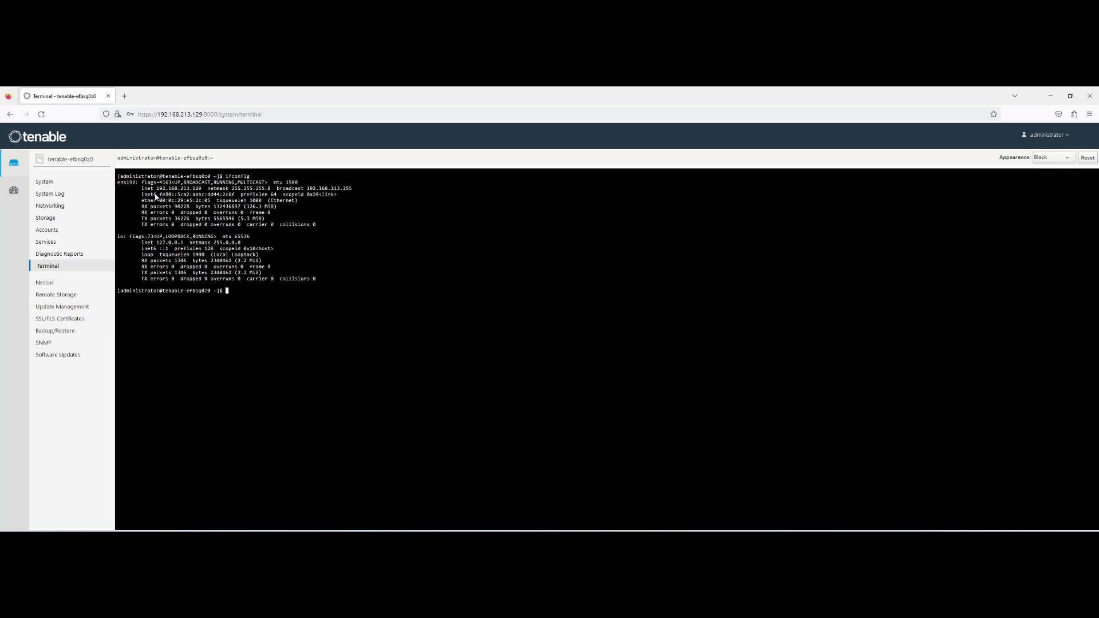
{"action": "left_click_drag", "start_coordinate": [157, 189], "coordinate": [201, 189]}
Step: Ping google.com from the terminal to test internet connectivity, and stop the ping after several replies
{"action": "left_click", "coordinate": [248, 295]}
{"action": "type", "text": "ping google.com"}
{"action": "key", "text": "Return"}
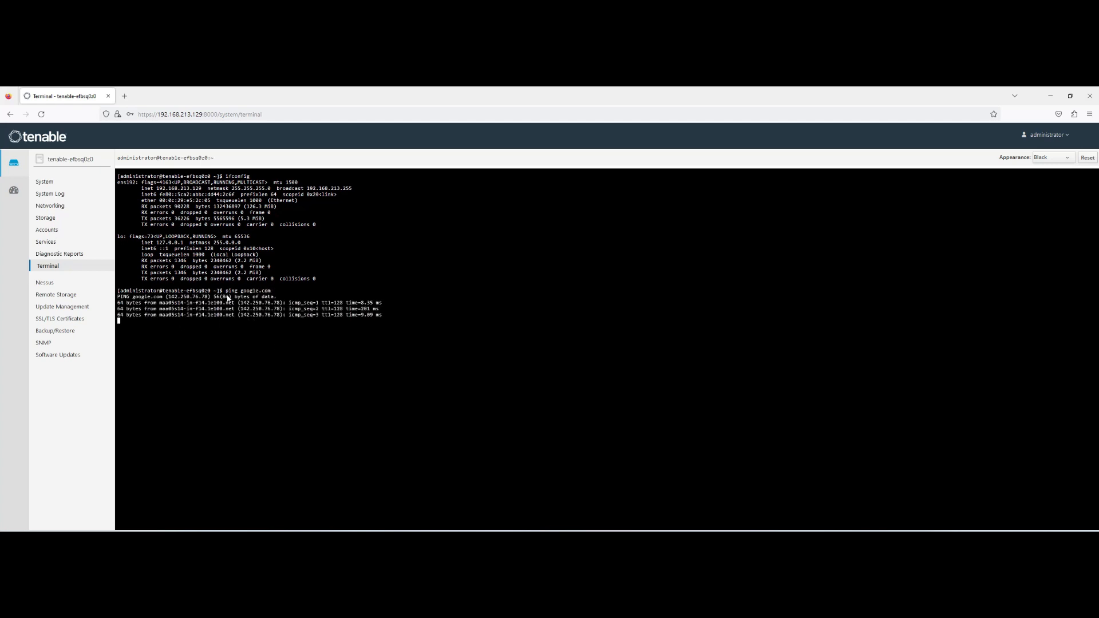
{"action": "left_click_drag", "start_coordinate": [410, 344], "coordinate": [156, 276]}
{"action": "key", "text": "ctrl+c"}
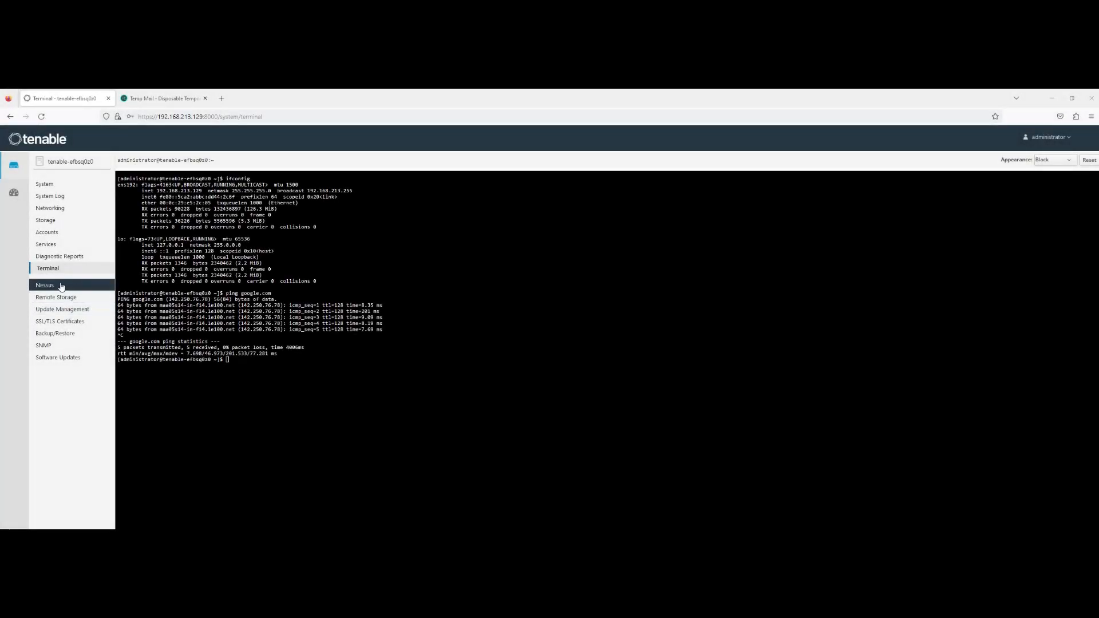
Step: Follow the port 8834 address on the Nessus page and accept the security risk to open Nessus setup
{"action": "left_click", "coordinate": [66, 289]}
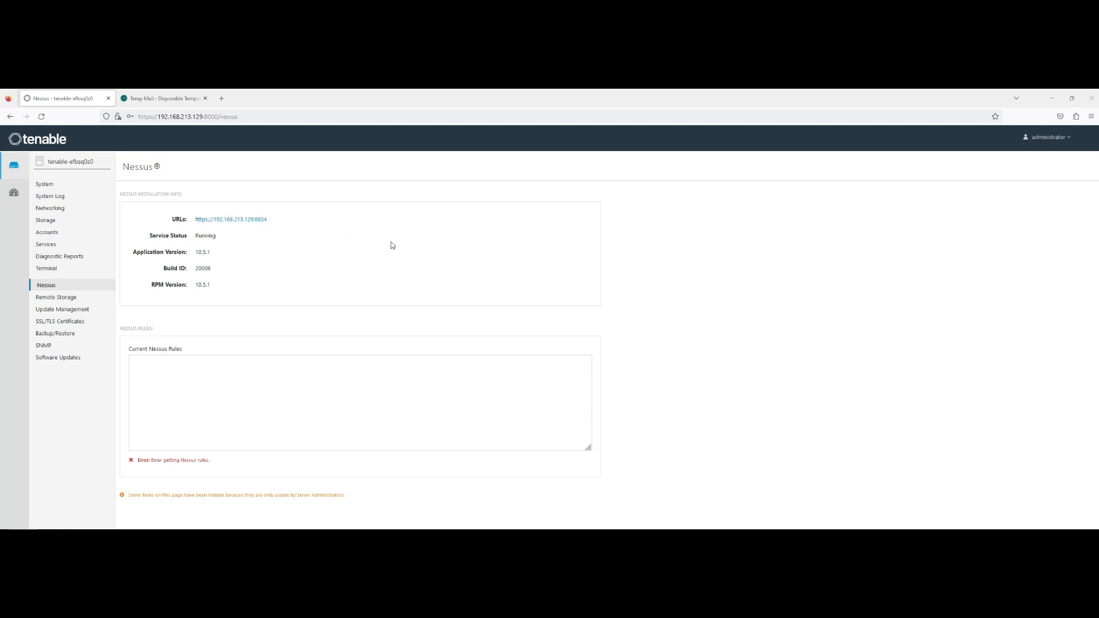
{"action": "left_click", "coordinate": [245, 221]}
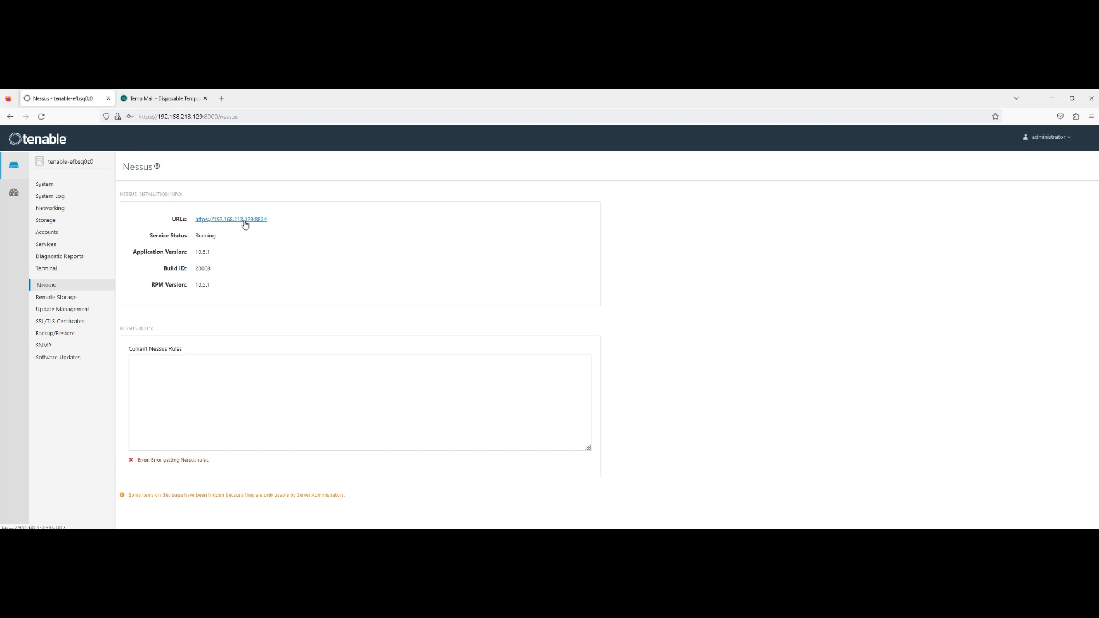
{"action": "left_click", "coordinate": [686, 393]}
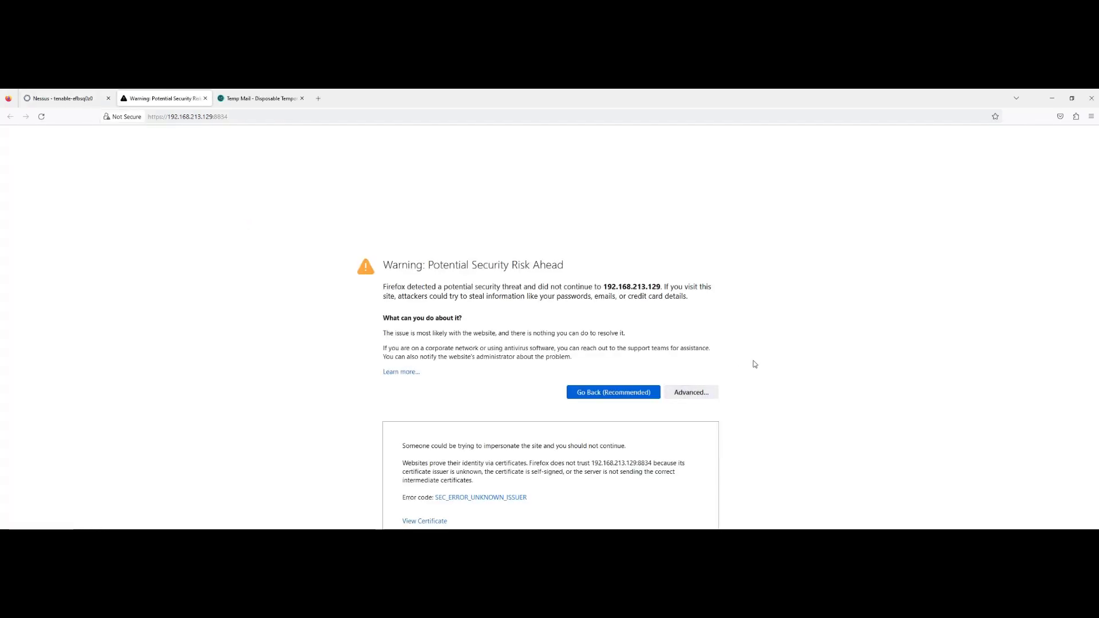
{"action": "scroll", "coordinate": [744, 412], "scroll_direction": "down", "scroll_amount": 2}
{"action": "left_click", "coordinate": [664, 501]}
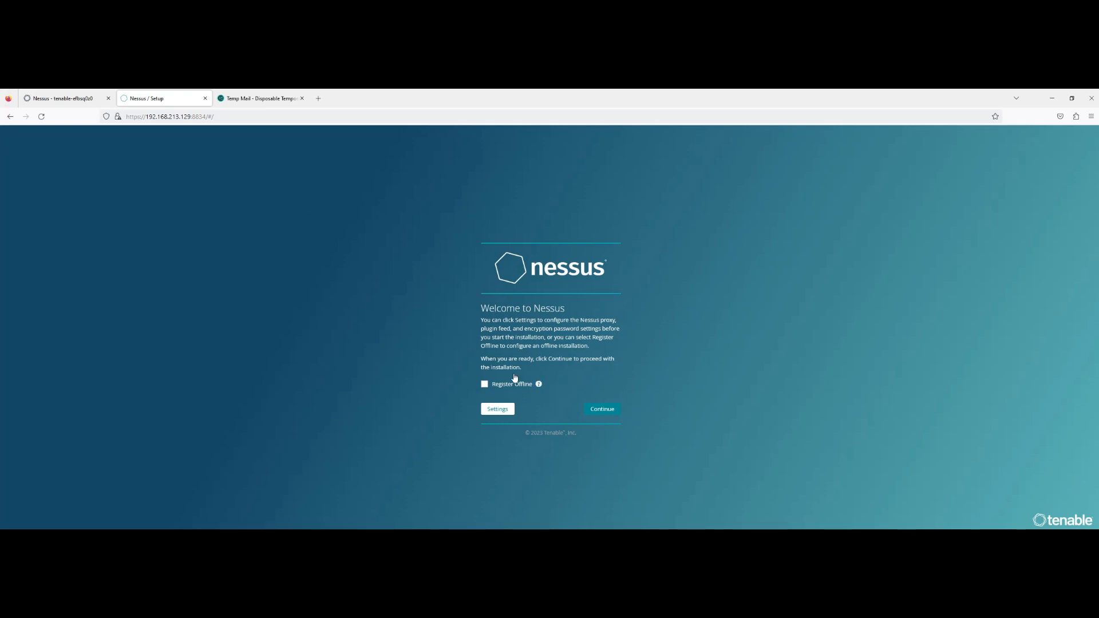
Step: Proceed with the online Nessus installation and choose Register for Nessus Essentials as the deployment option
{"action": "left_click", "coordinate": [608, 409]}
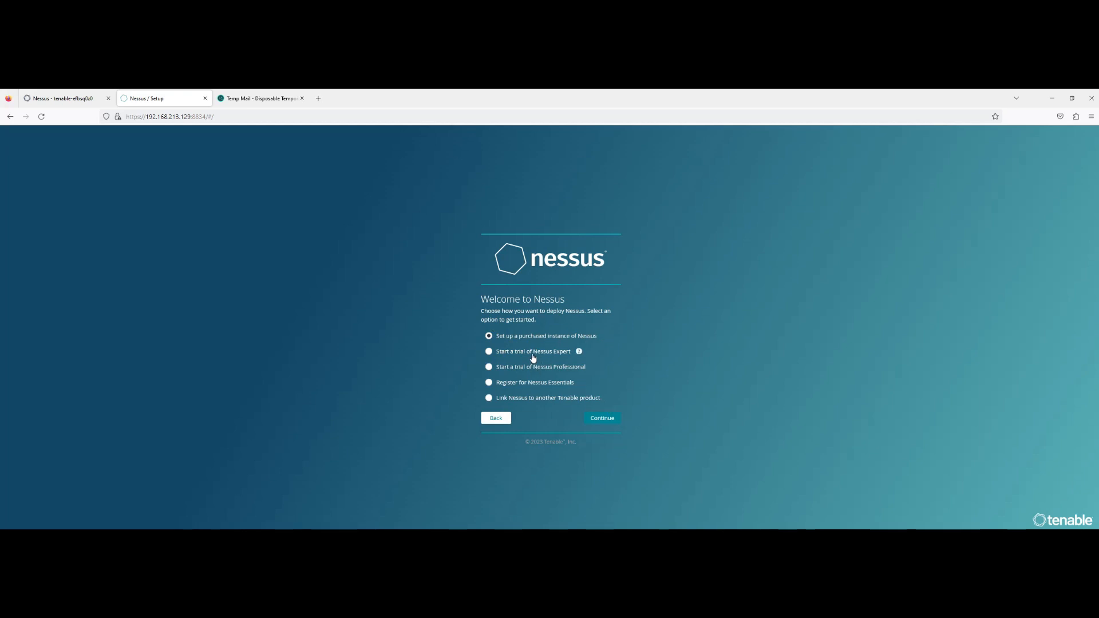
{"action": "left_click", "coordinate": [489, 383]}
{"action": "mouse_move", "coordinate": [582, 383]}
{"action": "left_click", "coordinate": [602, 420]}
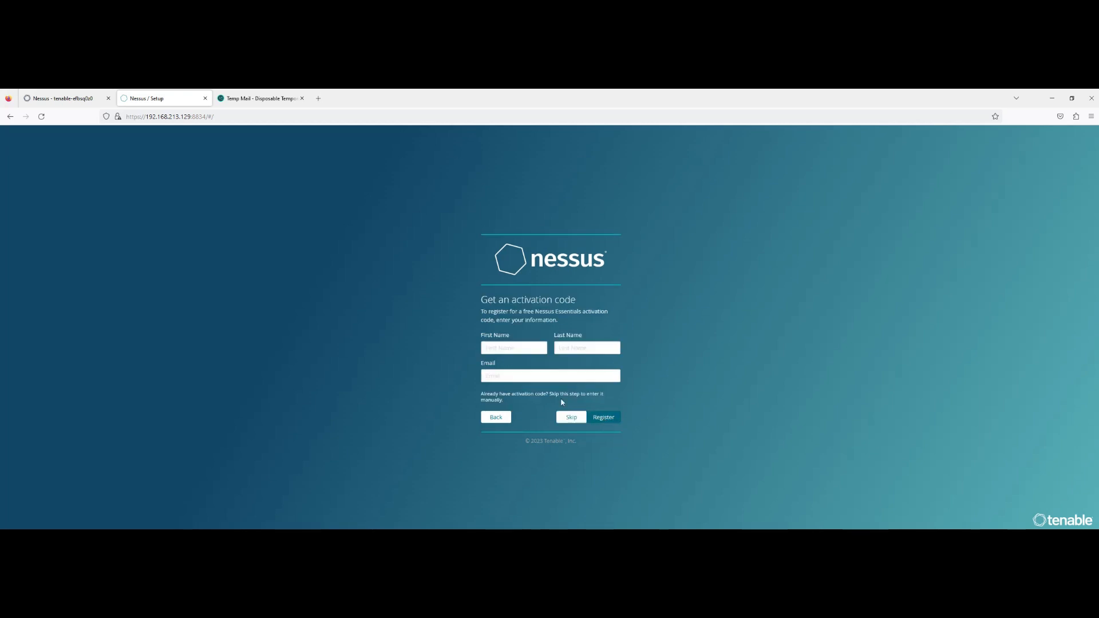
Step: Enter the registrant's first name and last name in the activation code form
{"action": "left_click", "coordinate": [498, 347]}
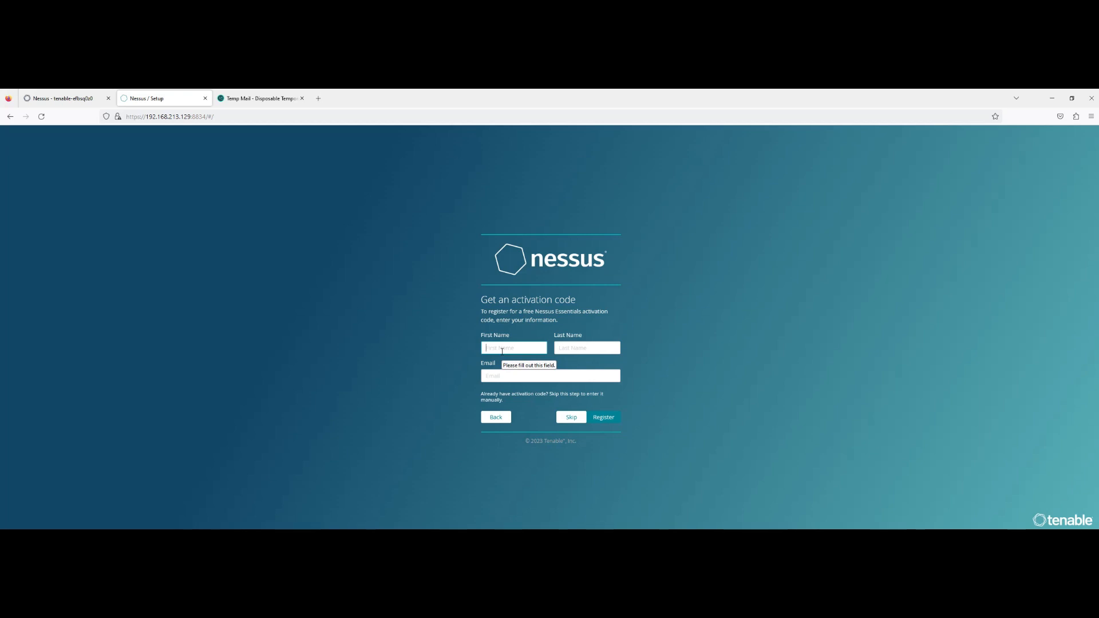
{"action": "type", "text": "Hemanth"}
{"action": "left_click", "coordinate": [589, 351]}
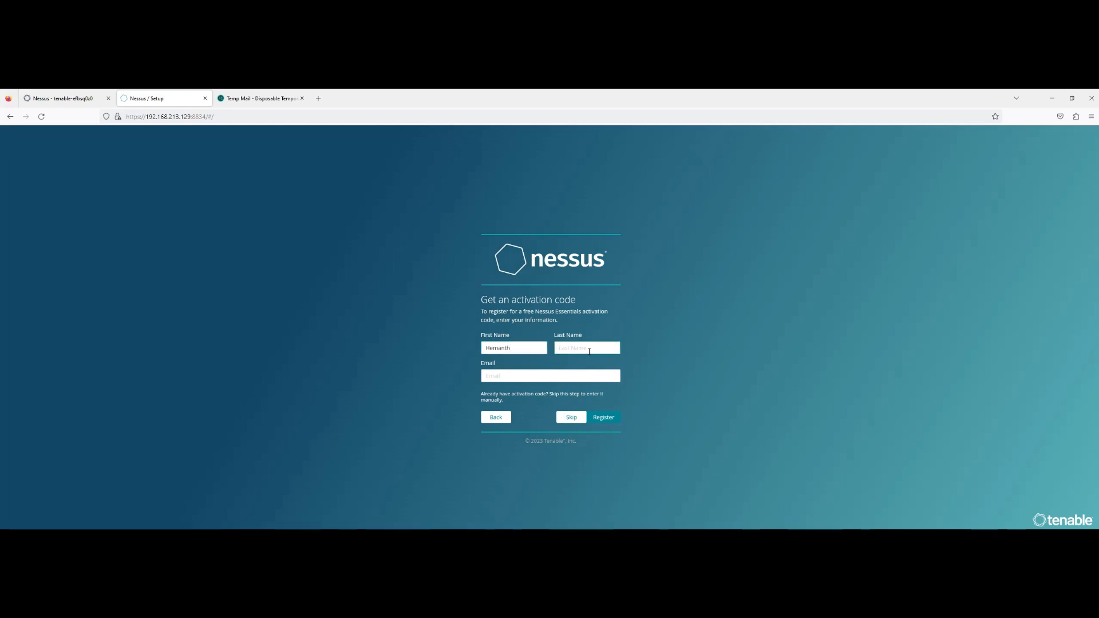
{"action": "type", "text": "V"}
Step: Copy the temporary email address from Temp Mail into the form's Email field and register for the activation code
{"action": "left_click", "coordinate": [556, 375]}
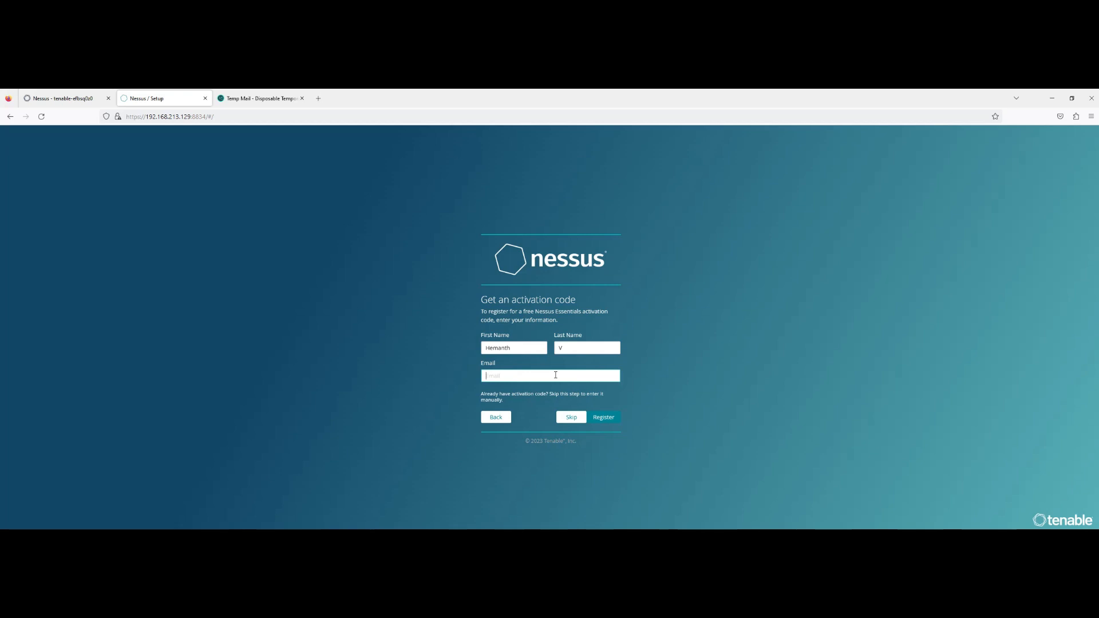
{"action": "left_click", "coordinate": [252, 99]}
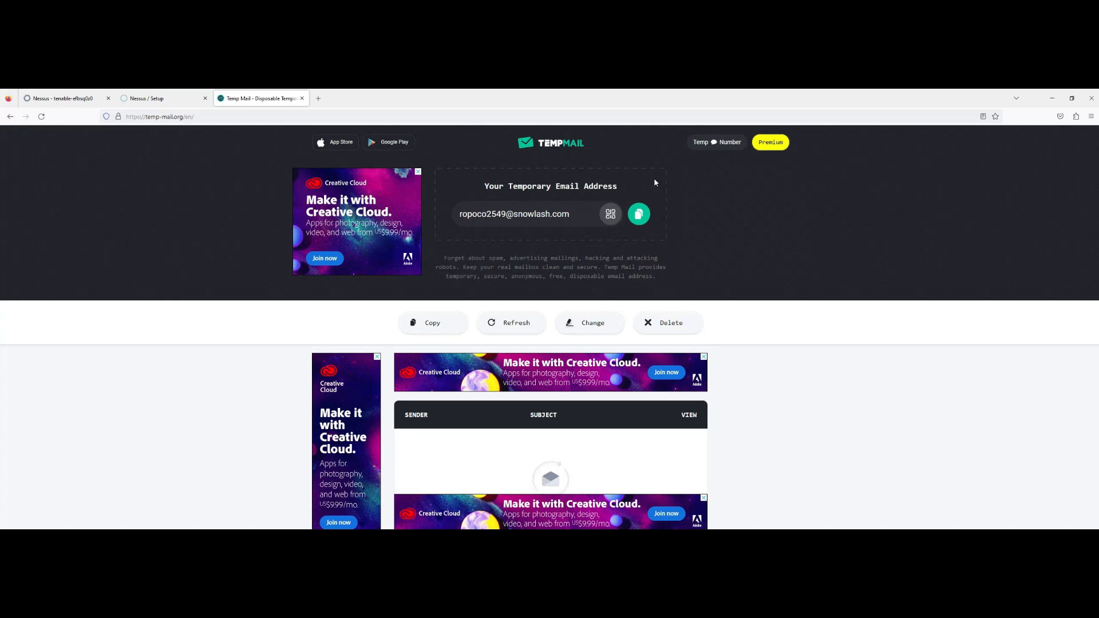
{"action": "left_click", "coordinate": [641, 210]}
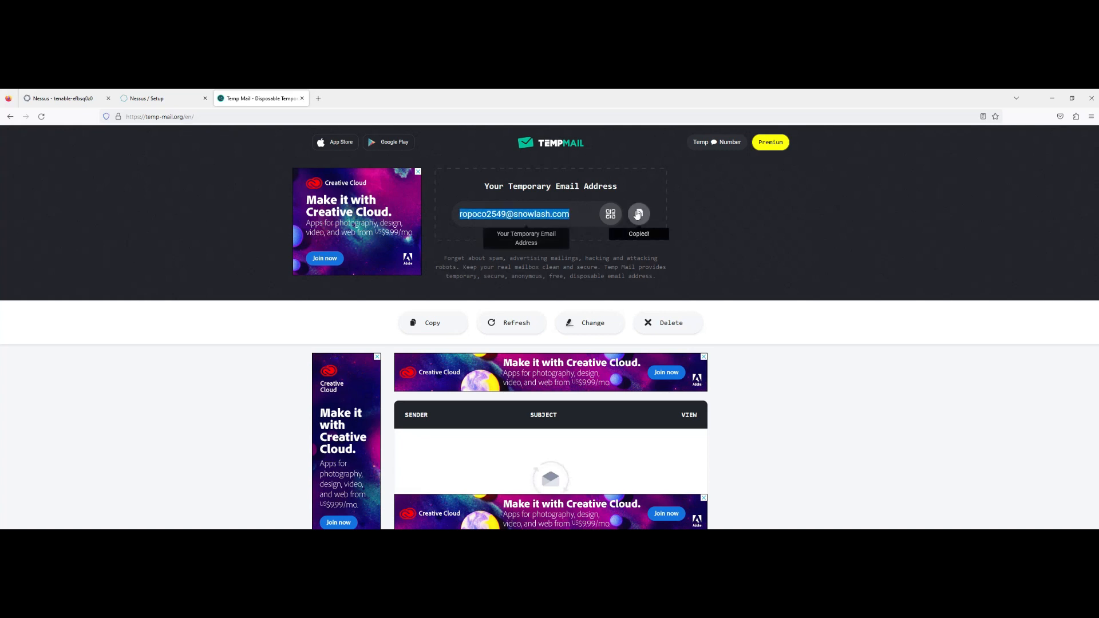
{"action": "left_click", "coordinate": [149, 98]}
{"action": "key", "text": "ctrl+v"}
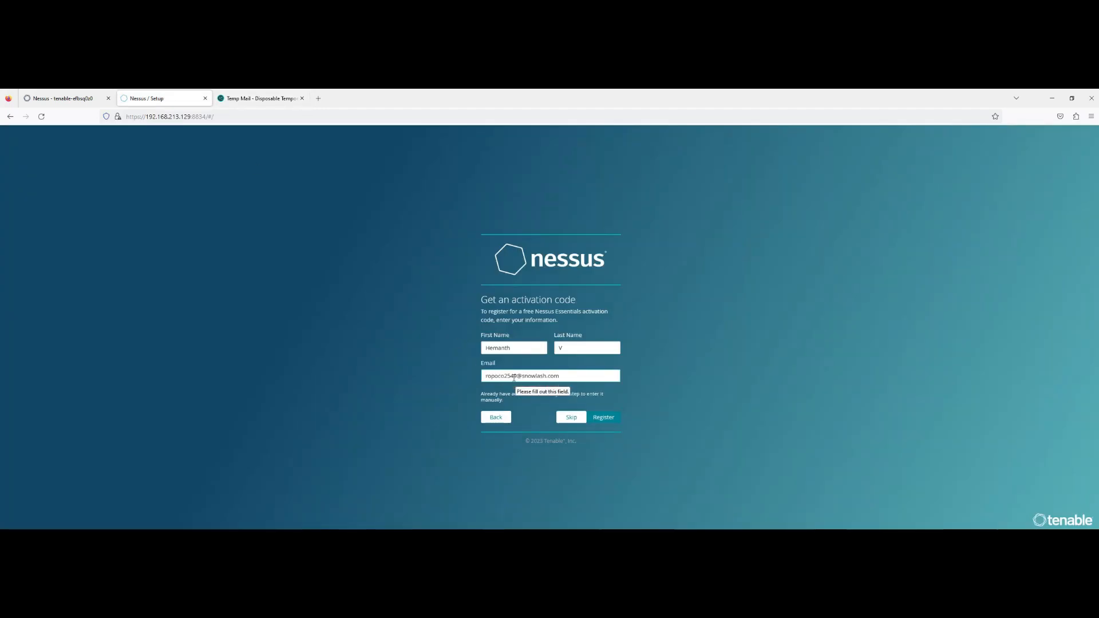
{"action": "left_click", "coordinate": [604, 418]}
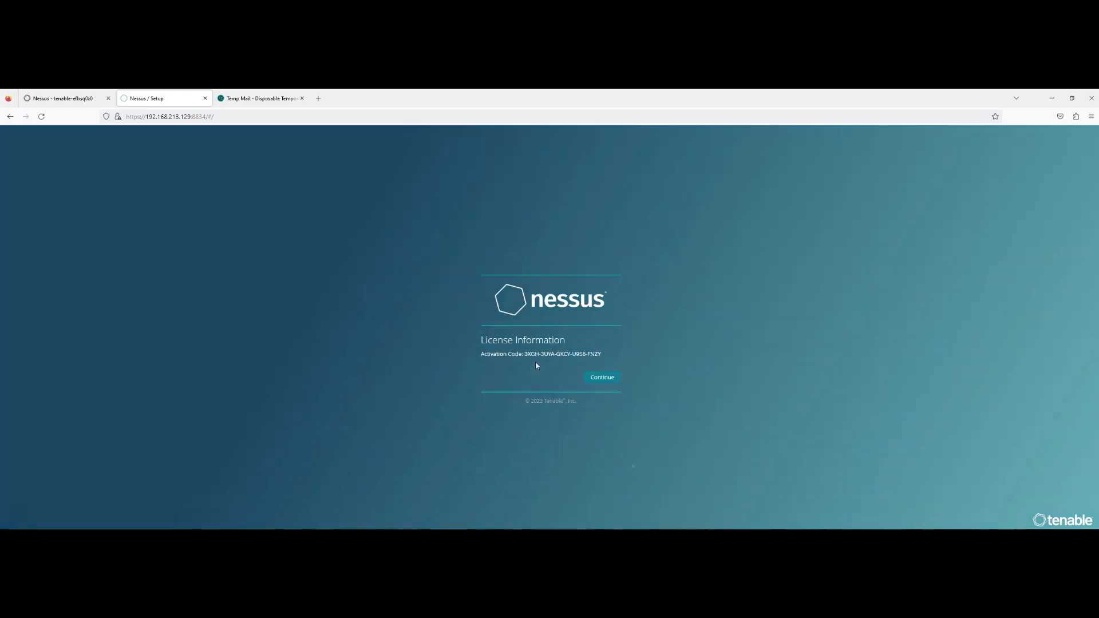
Step: Accept the license information, create the Nessus administrator account with its username and password, and decline saving the login in the browser
{"action": "left_click", "coordinate": [601, 379]}
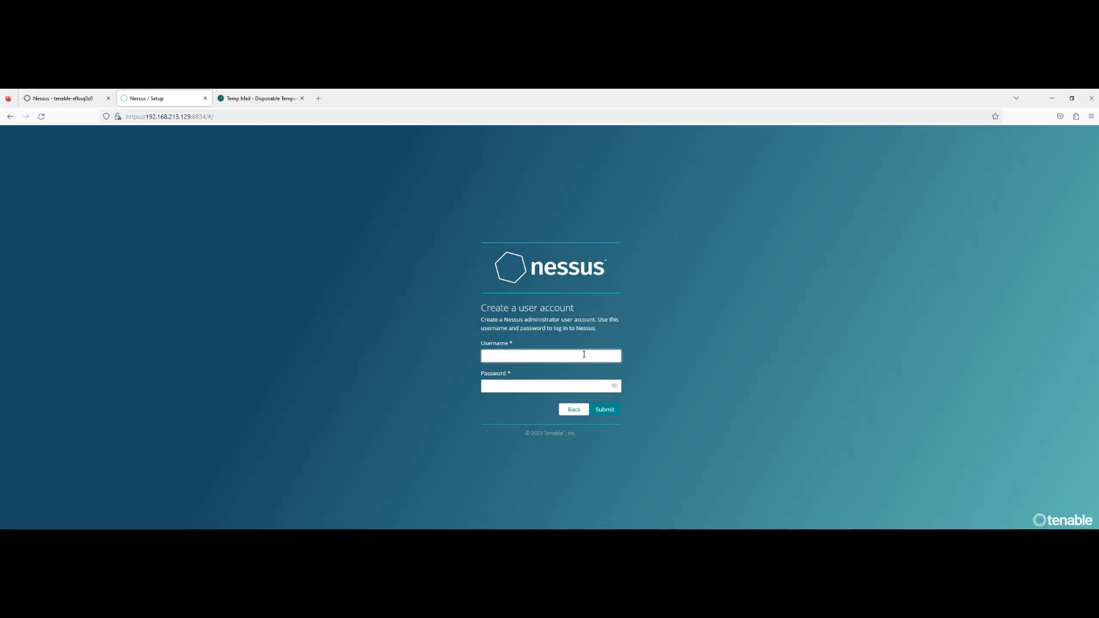
{"action": "type", "text": "hemanth2001"}
{"action": "left_click", "coordinate": [547, 387]}
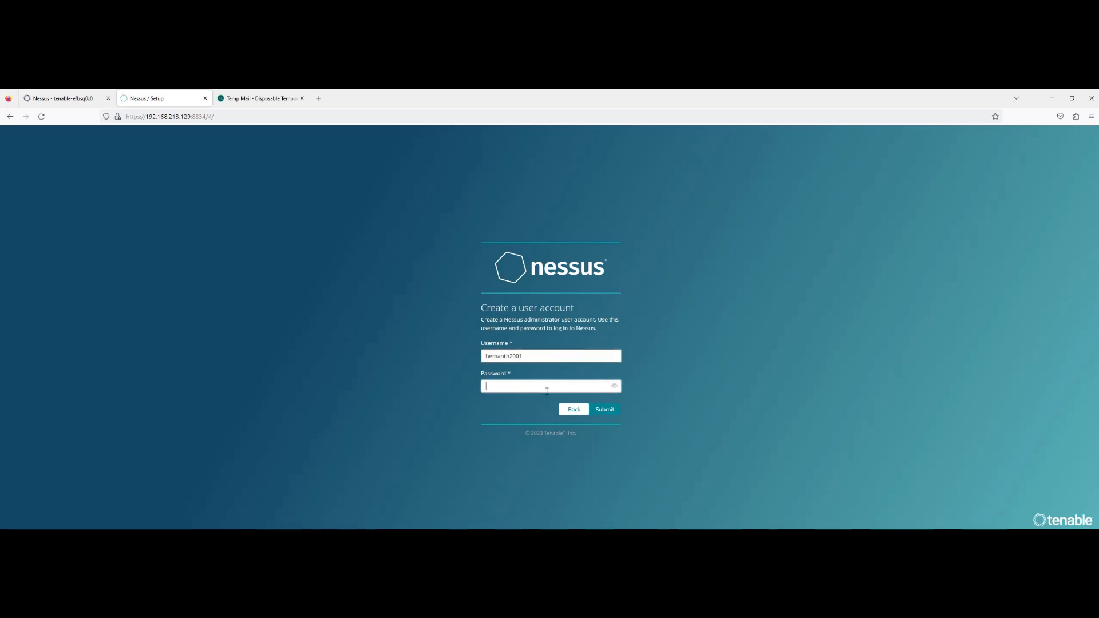
{"action": "type", "text": "•••••••••••"}
{"action": "left_click", "coordinate": [608, 413]}
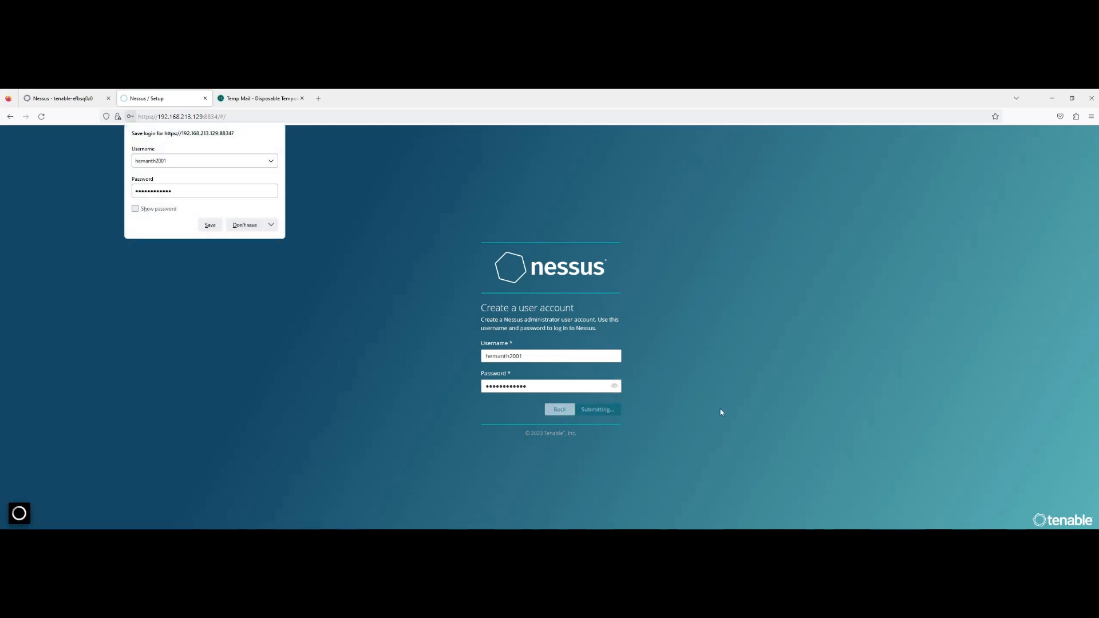
{"action": "left_click", "coordinate": [246, 226]}
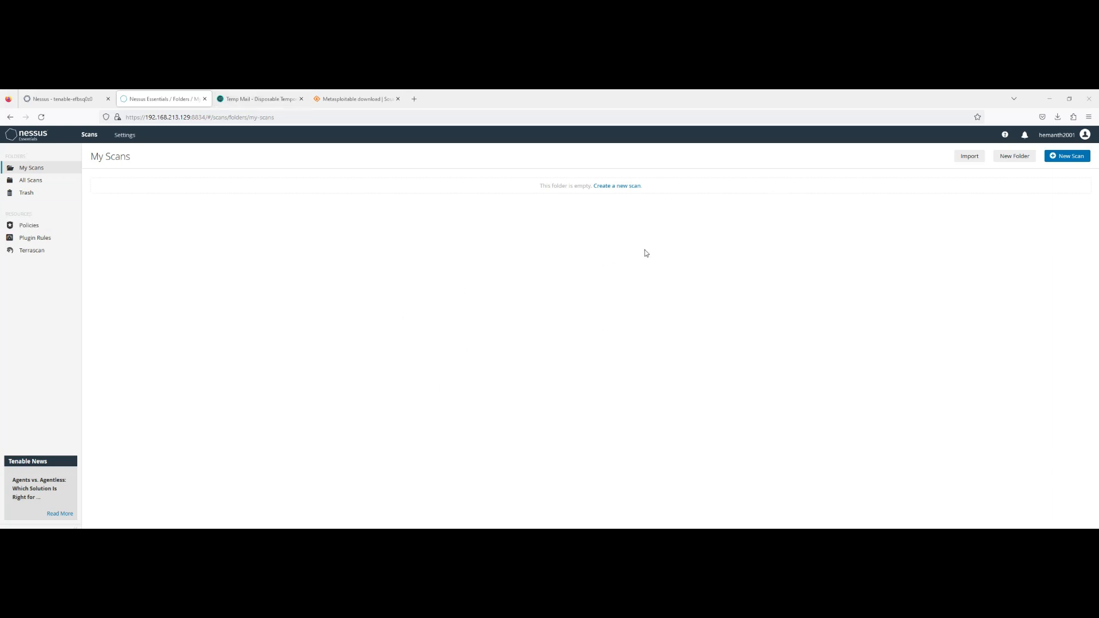
Step: View the scan templates for a new scan and switch to the Metasploitable download page on SourceForge
{"action": "left_click", "coordinate": [624, 187]}
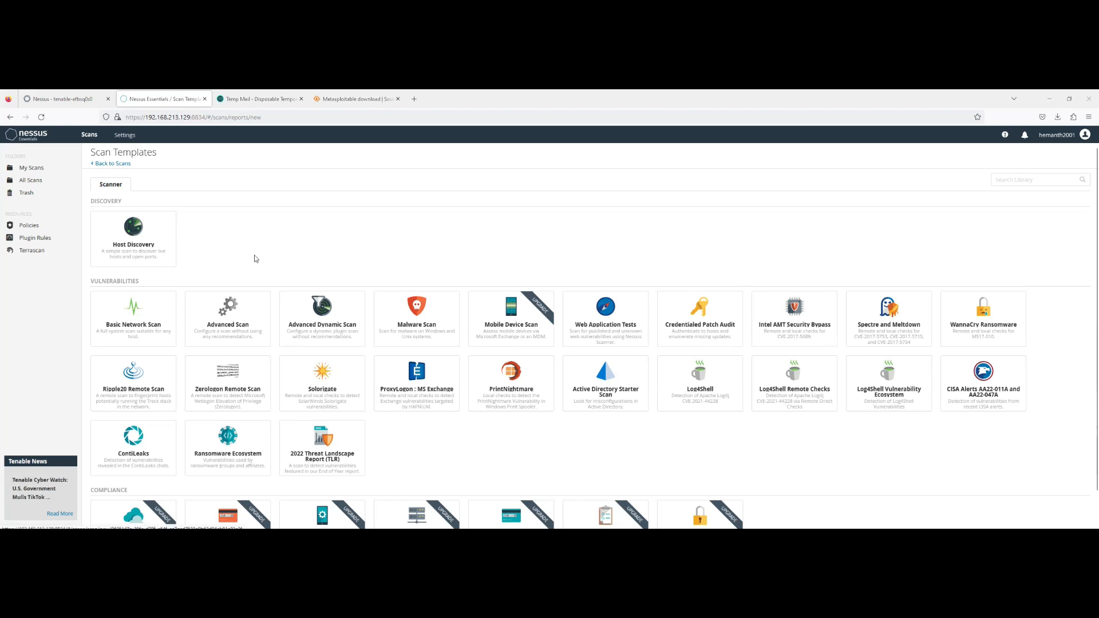
{"action": "left_click", "coordinate": [359, 99]}
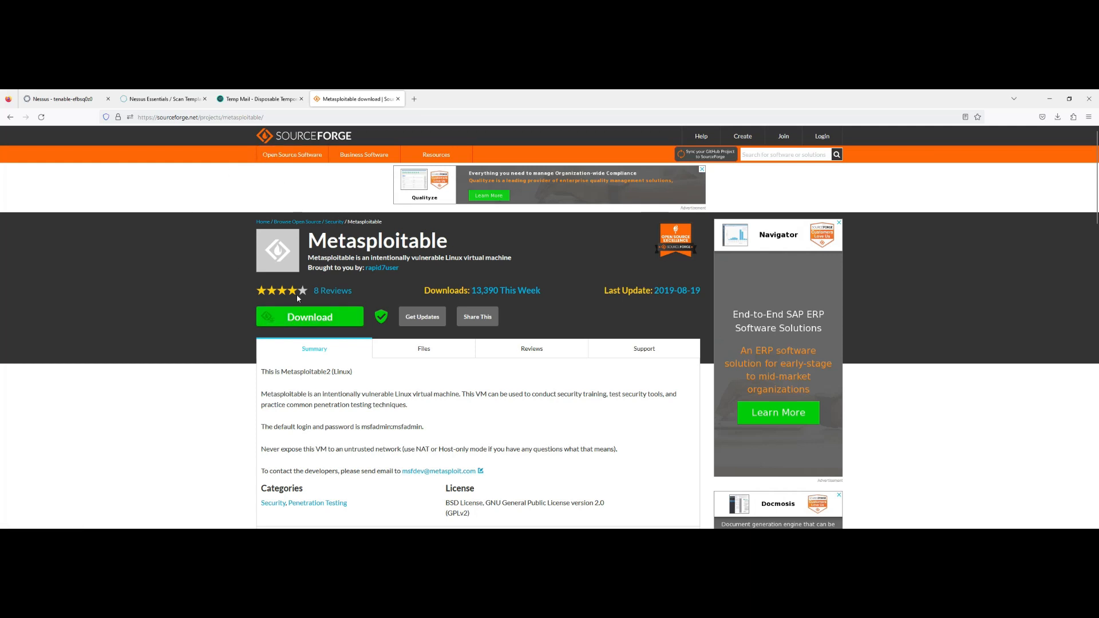
Step: Switch to the Metasploitable2-Linux virtual machine in VMware Workstation Player
{"action": "mouse_move", "coordinate": [635, 537]}
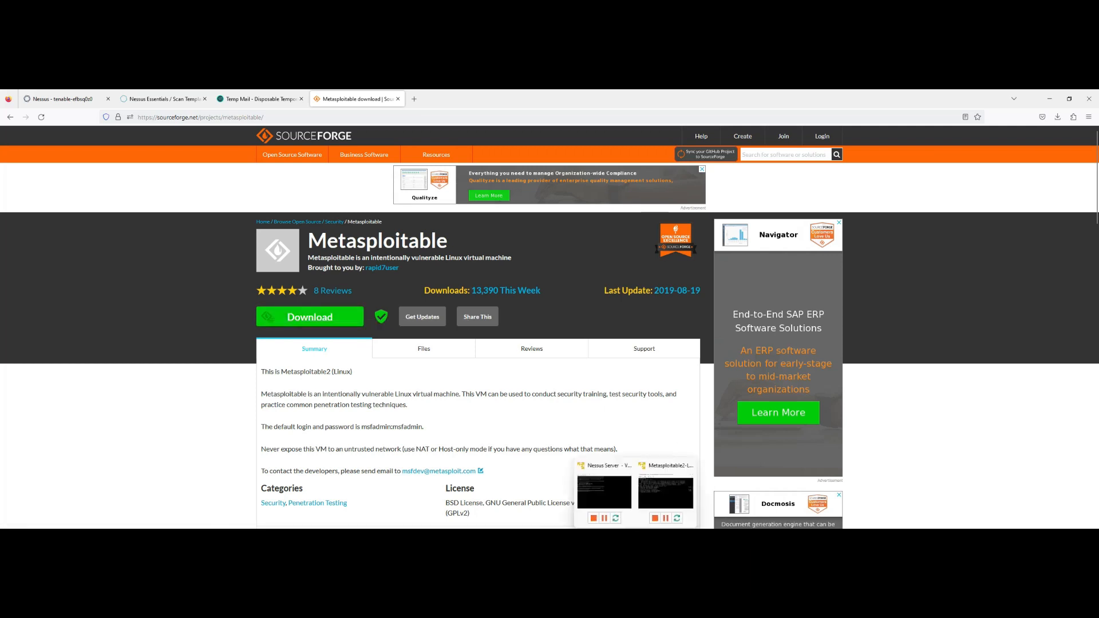
{"action": "left_click", "coordinate": [664, 489]}
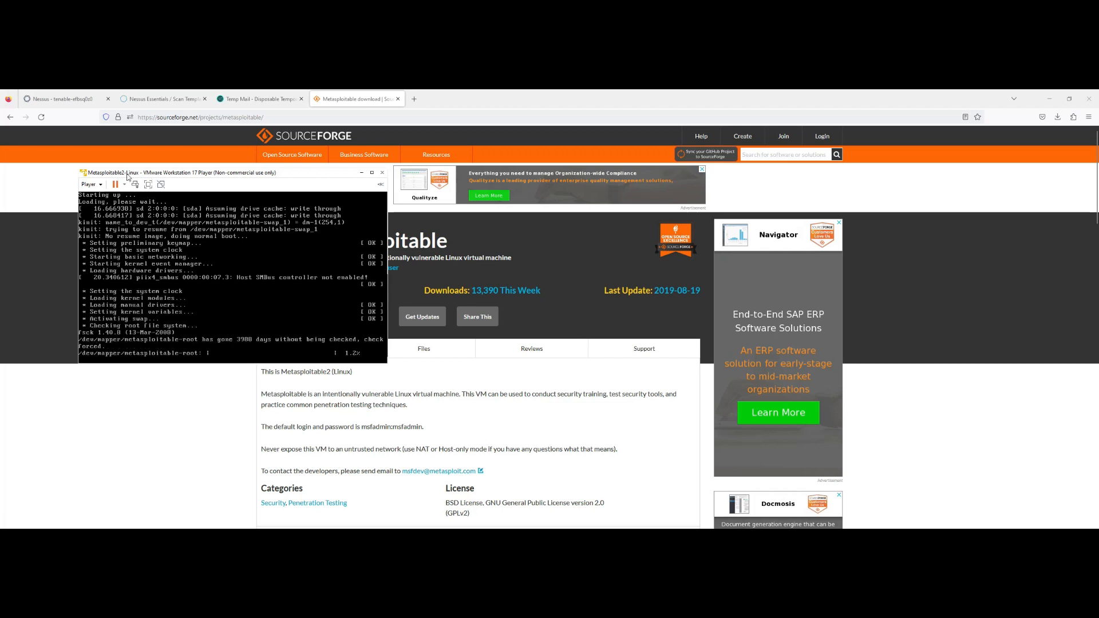
{"action": "left_click", "coordinate": [100, 183]}
{"action": "mouse_move", "coordinate": [188, 199]}
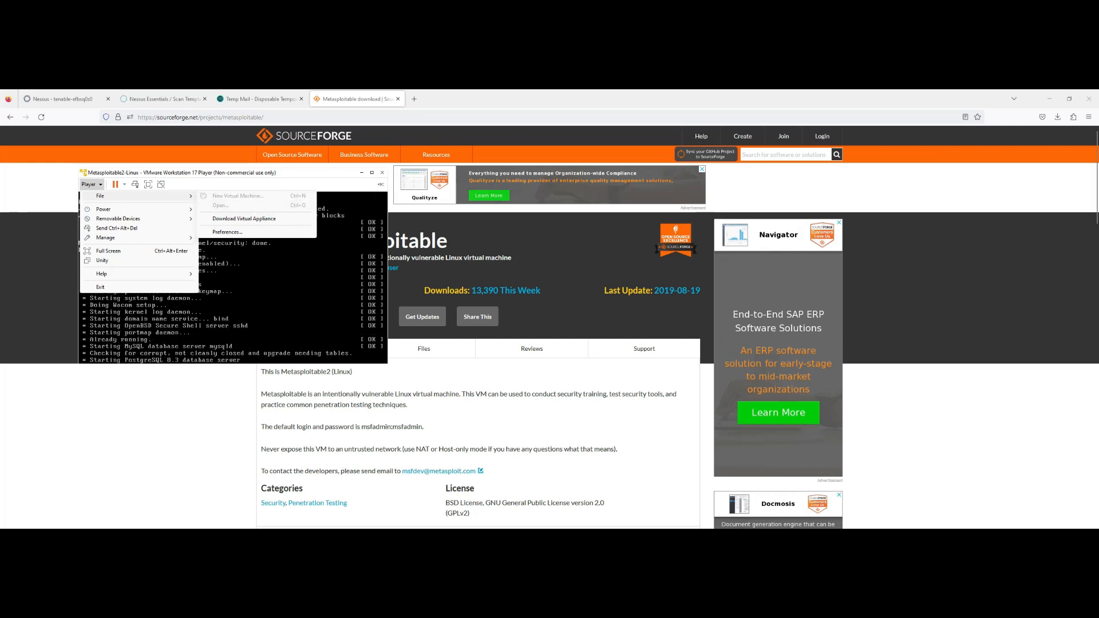
{"action": "key", "text": "Escape"}
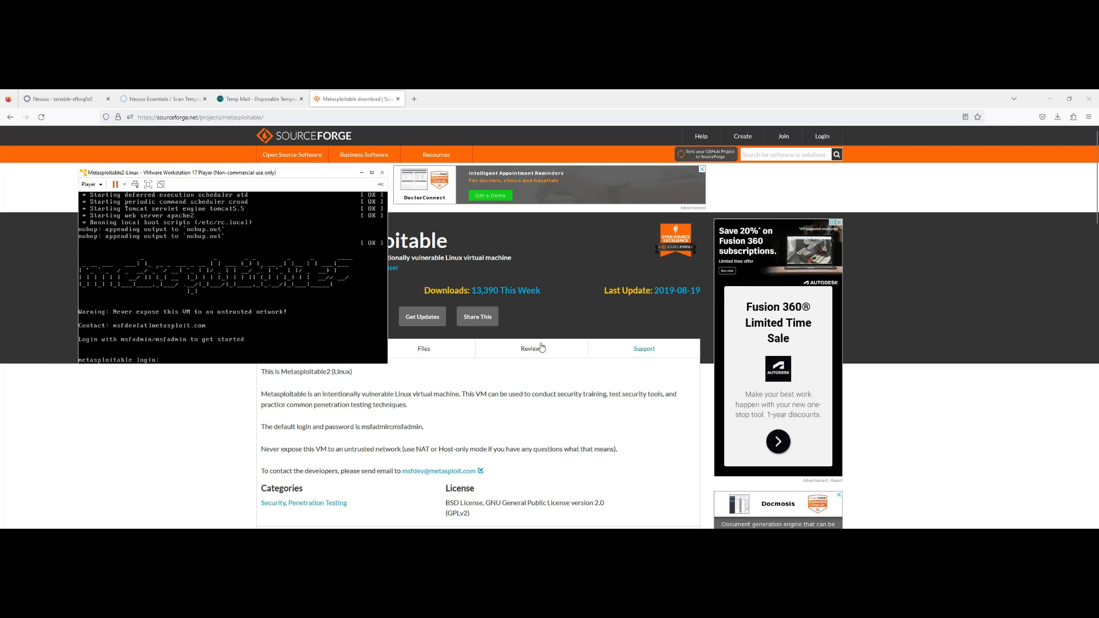
Step: Log in to the Metasploitable2 virtual machine with its default username and password
{"action": "left_click", "coordinate": [305, 360]}
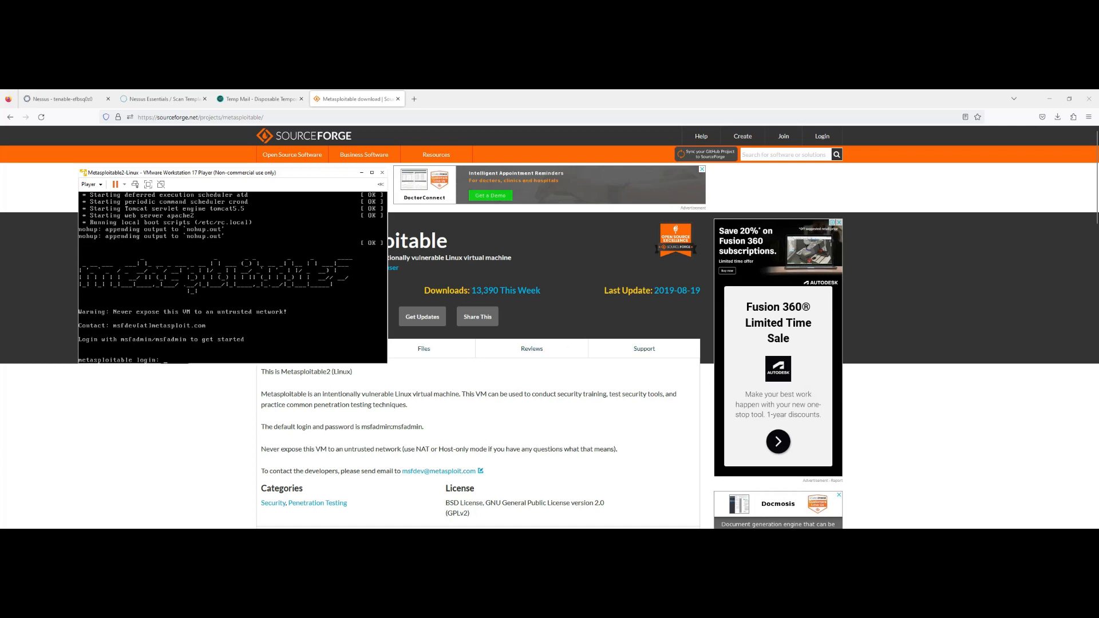
{"action": "type", "text": "msf"}
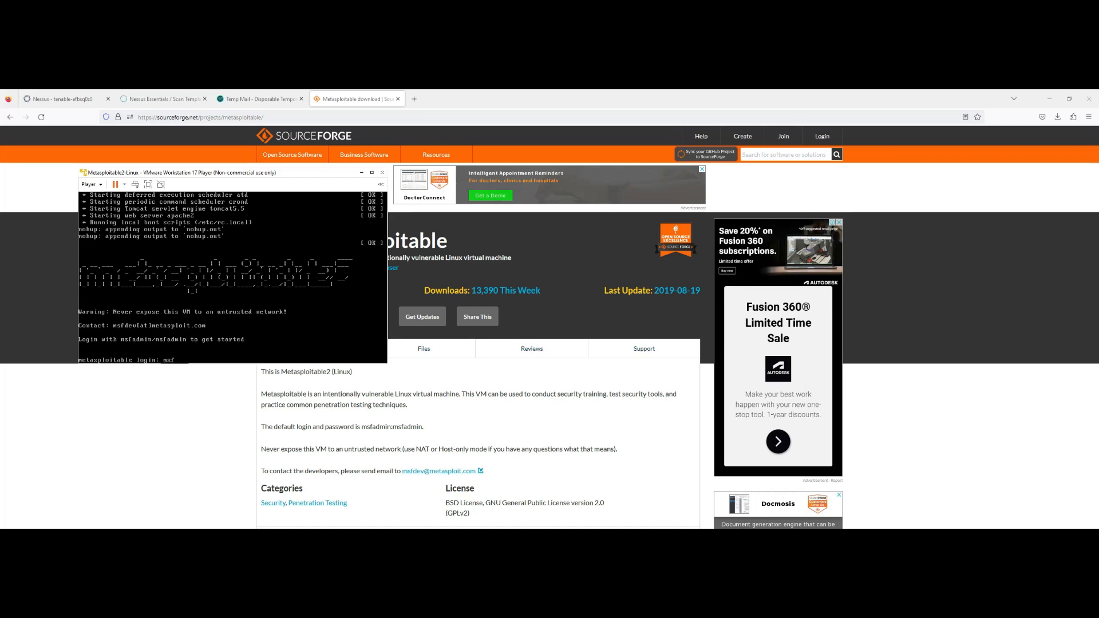
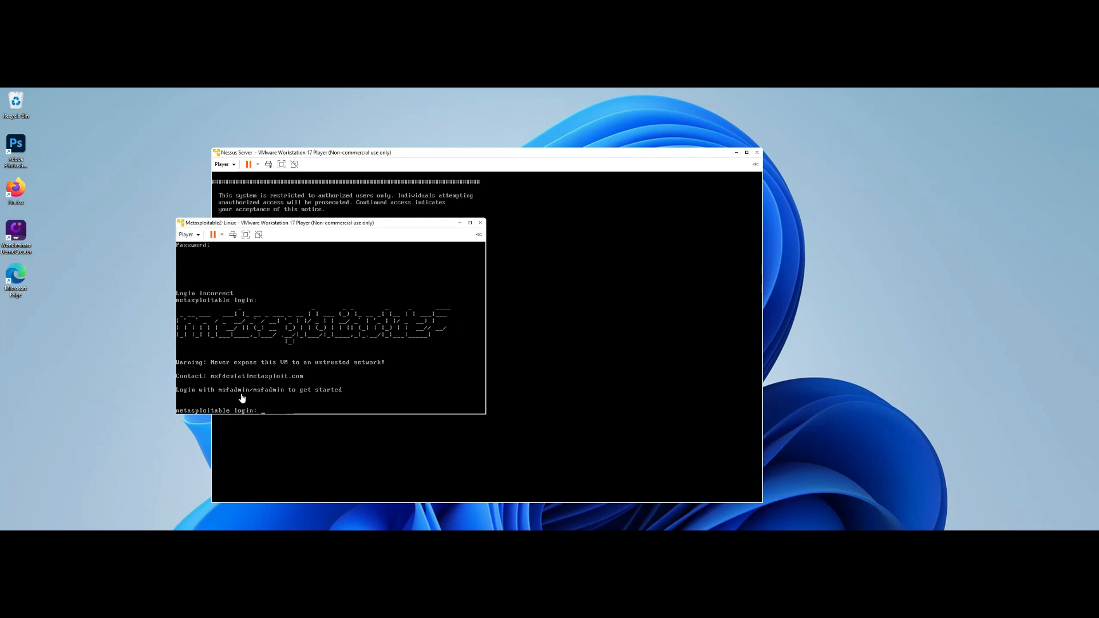
{"action": "left_click", "coordinate": [266, 408]}
{"action": "type", "text": "msfadmin"}
{"action": "key", "text": "Return"}
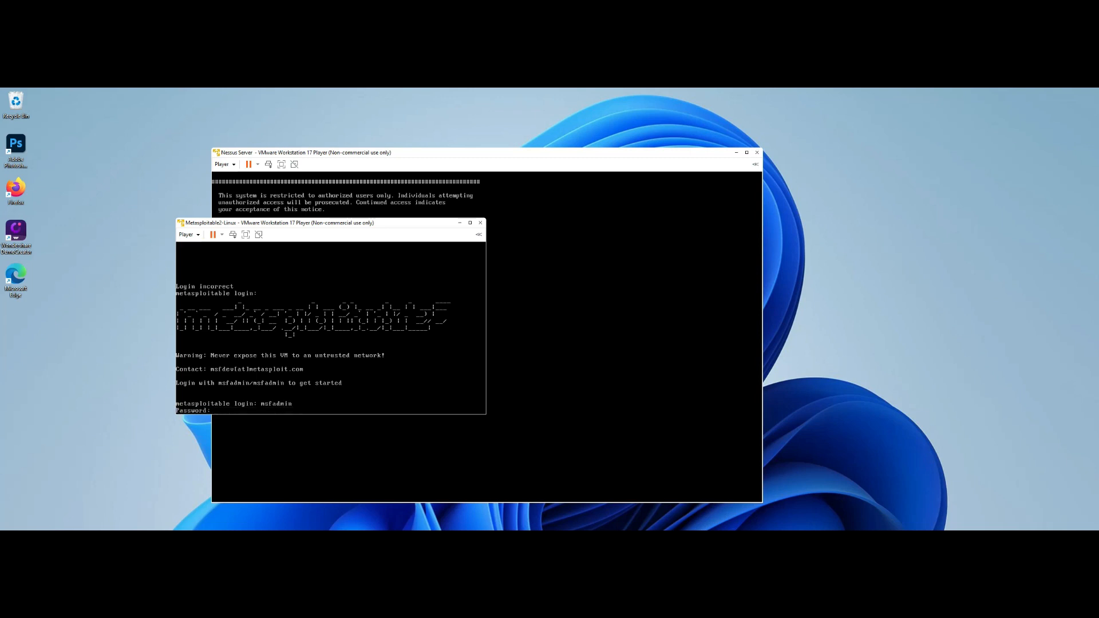
{"action": "key", "text": "Return"}
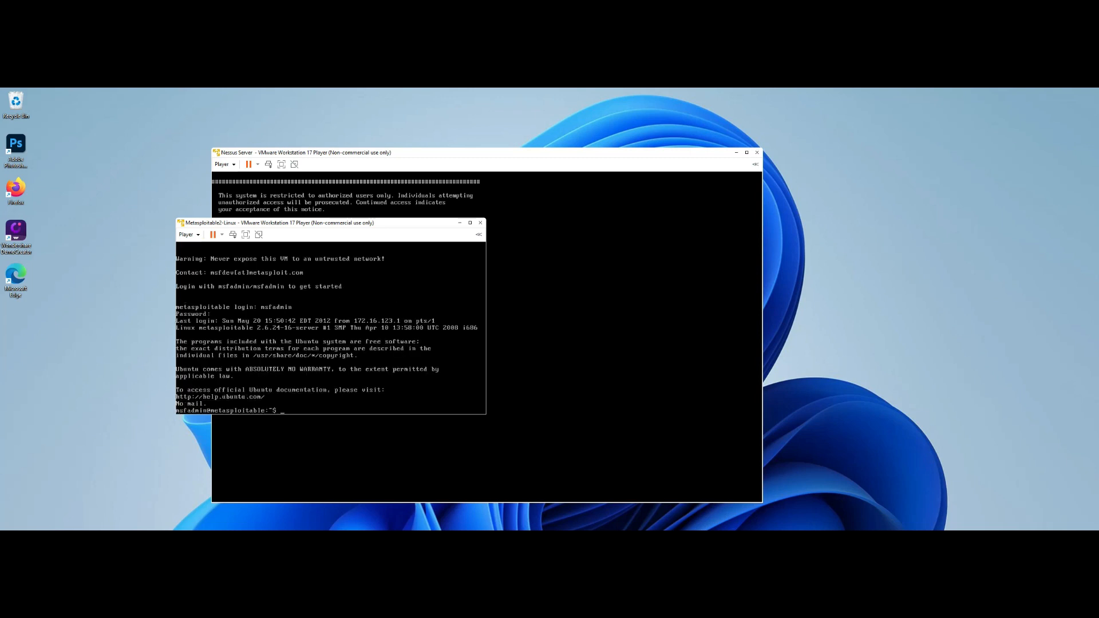
Step: Clear the Metasploitable2 terminal and run ifconfig to look up the eth0 IP address
{"action": "type", "text": "clear"}
{"action": "key", "text": "Return"}
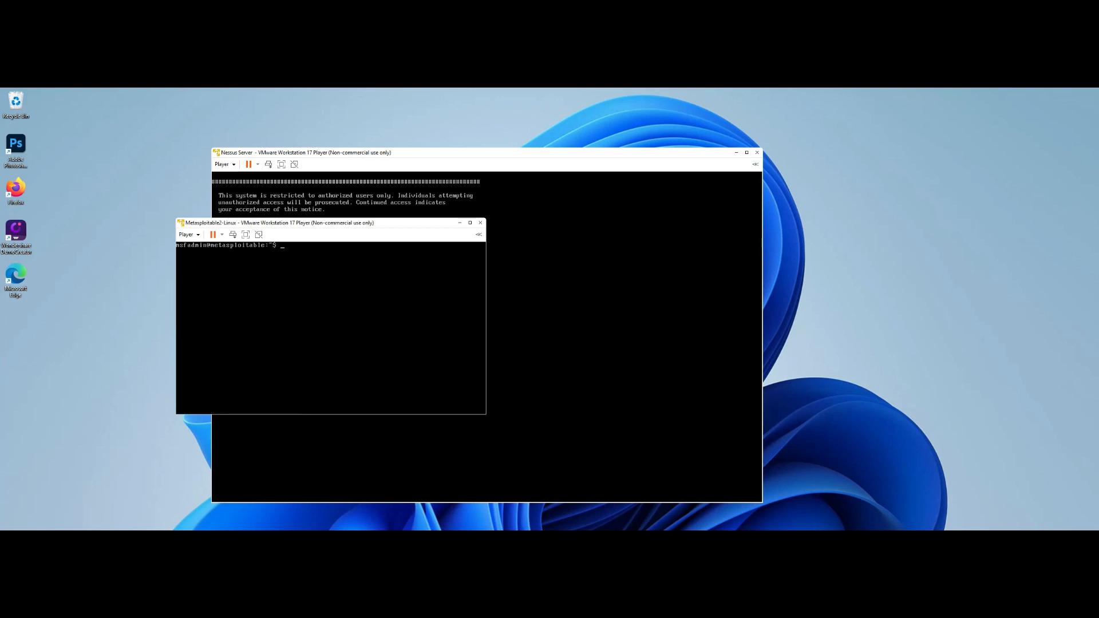
{"action": "type", "text": "if"}
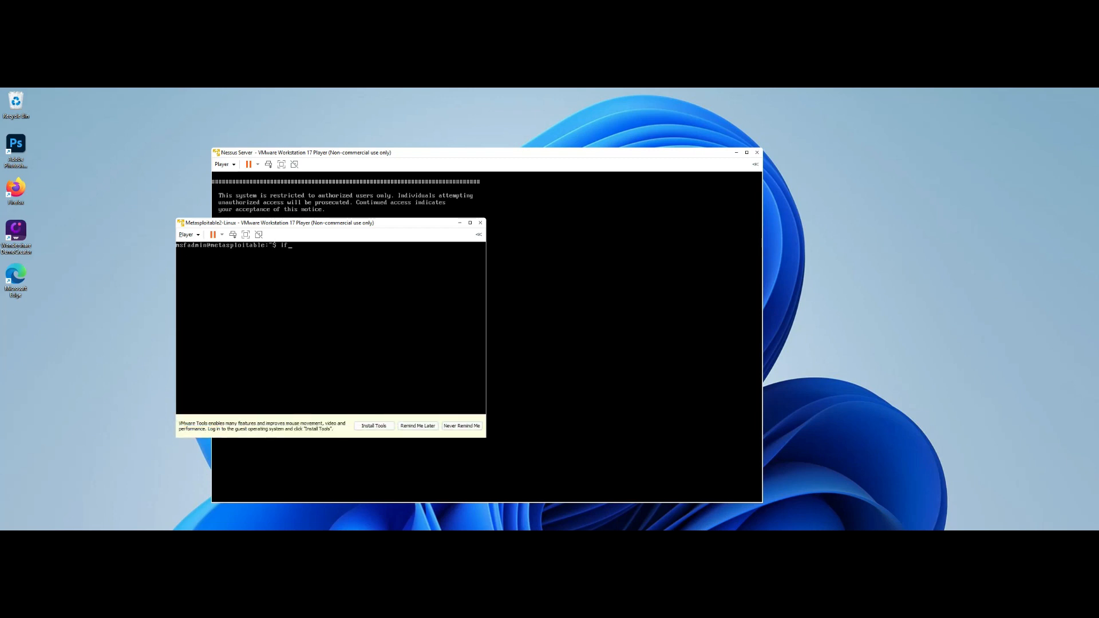
{"action": "type", "text": "config"}
{"action": "key", "text": "Return"}
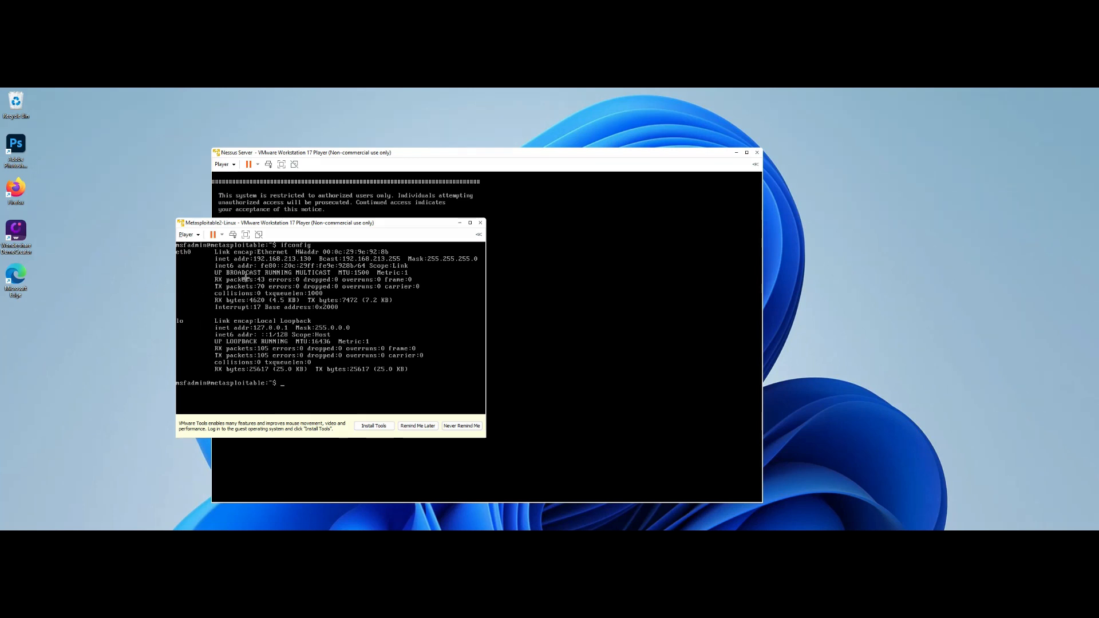
{"action": "left_click_drag", "start_coordinate": [190, 296], "coordinate": [257, 269]}
Step: Switch to Nessus in Firefox and start a Host Discovery scan named Host Discovery with the description Basic Scan
{"action": "left_click", "coordinate": [658, 519]}
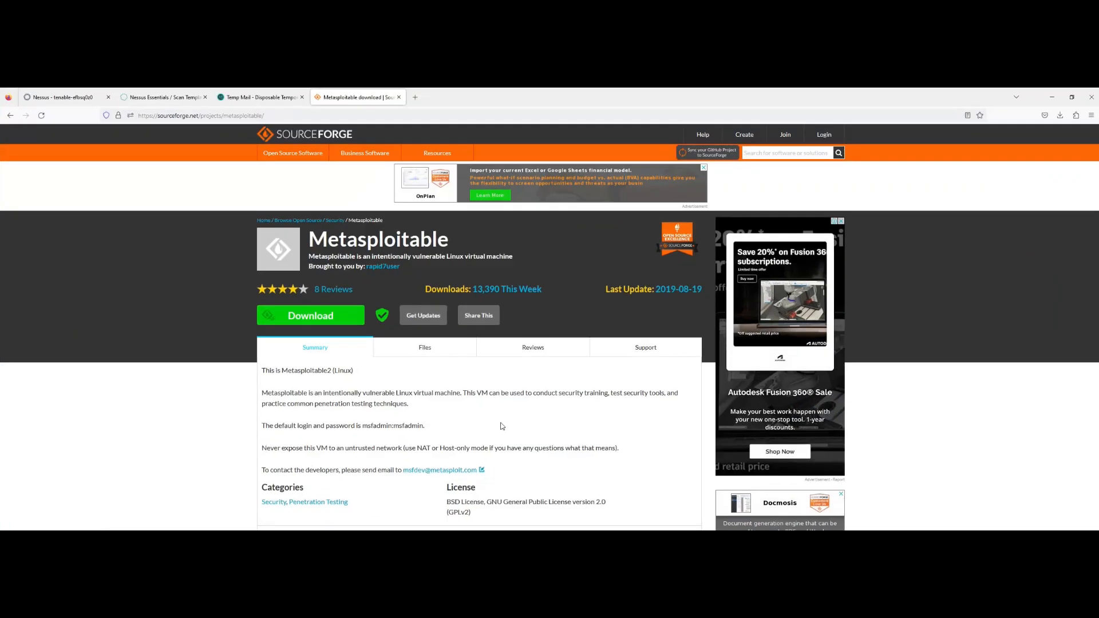
{"action": "left_click", "coordinate": [165, 99]}
{"action": "left_click", "coordinate": [147, 243]}
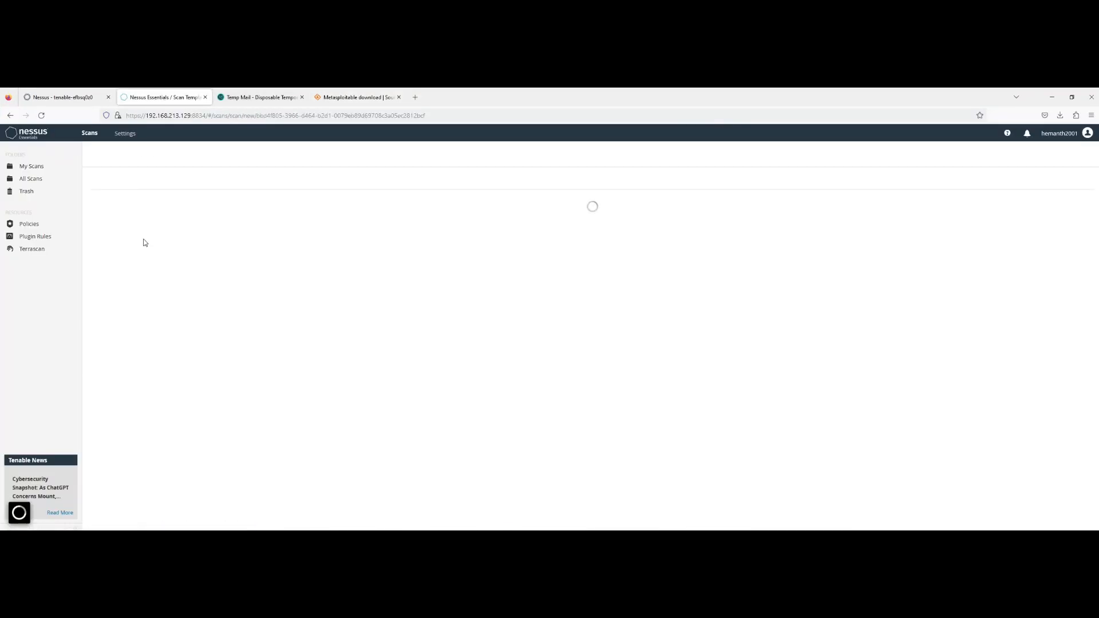
{"action": "left_click", "coordinate": [302, 211]}
{"action": "type", "text": "Host "}
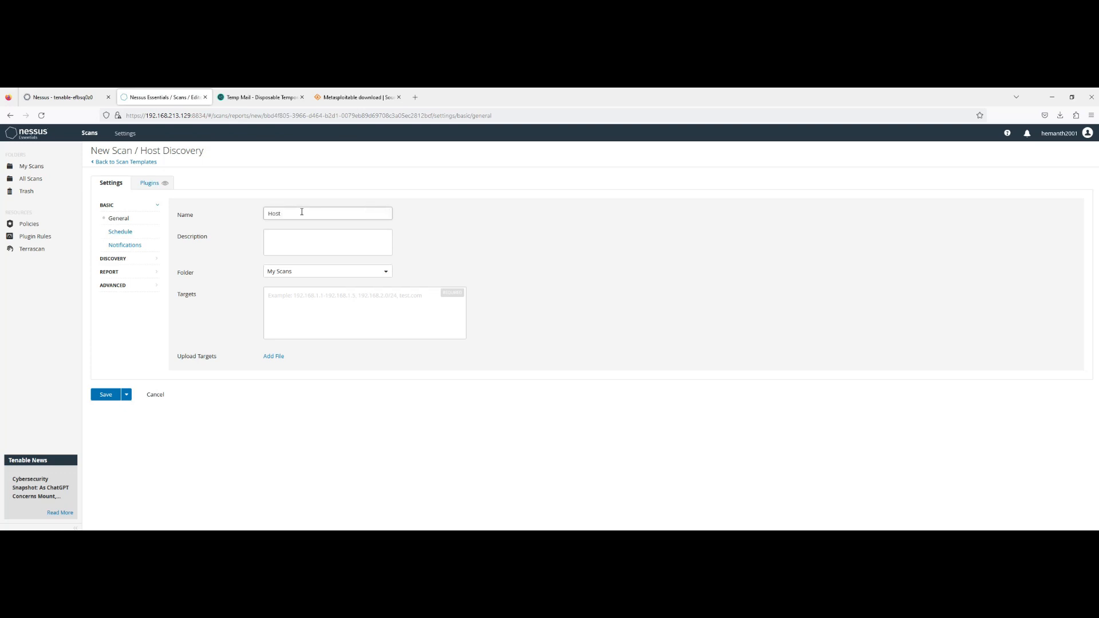
{"action": "type", "text": "Discovery"}
{"action": "left_click", "coordinate": [299, 246]}
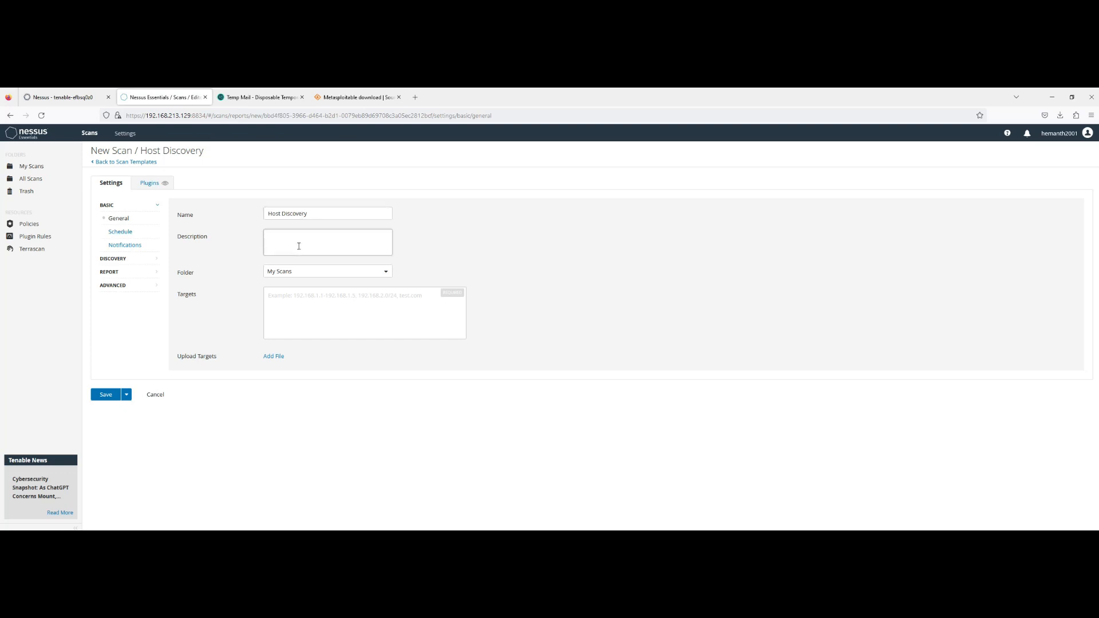
{"action": "type", "text": "Basic Scan"}
Step: Set the scan's target to 192.168.213.130 and save the Host Discovery scan
{"action": "left_click", "coordinate": [284, 299]}
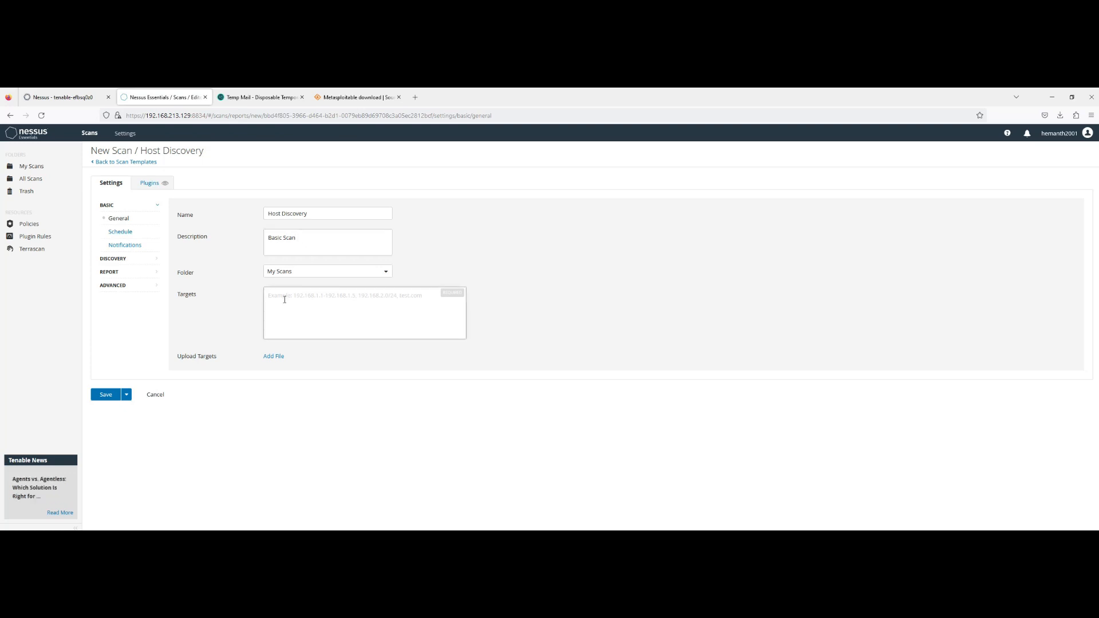
{"action": "type", "text": "19"}
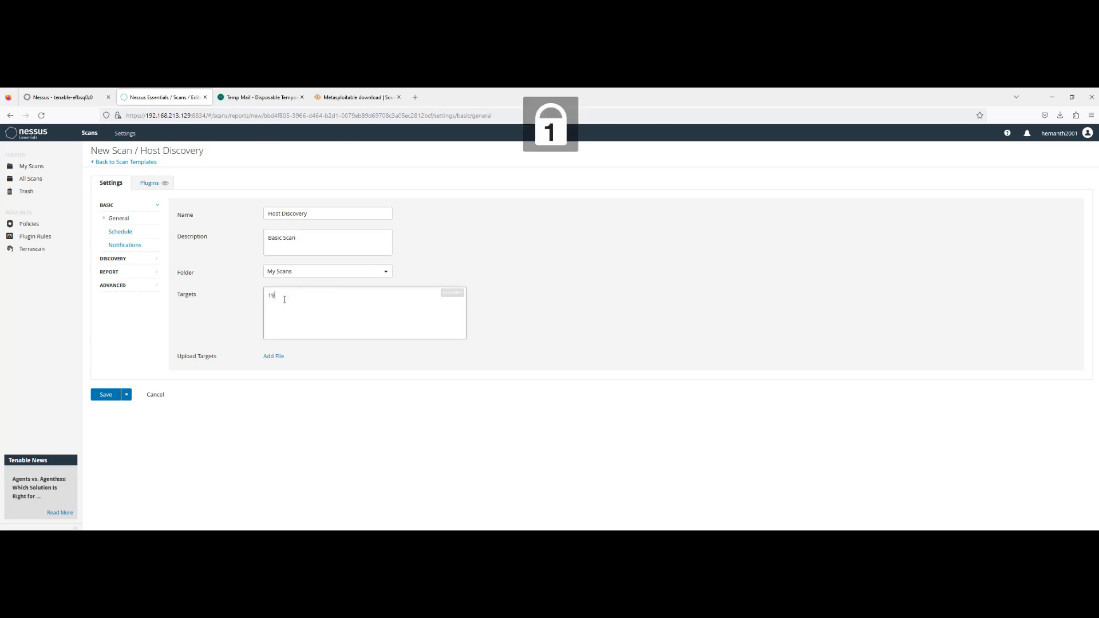
{"action": "type", "text": "2.168.213.130"}
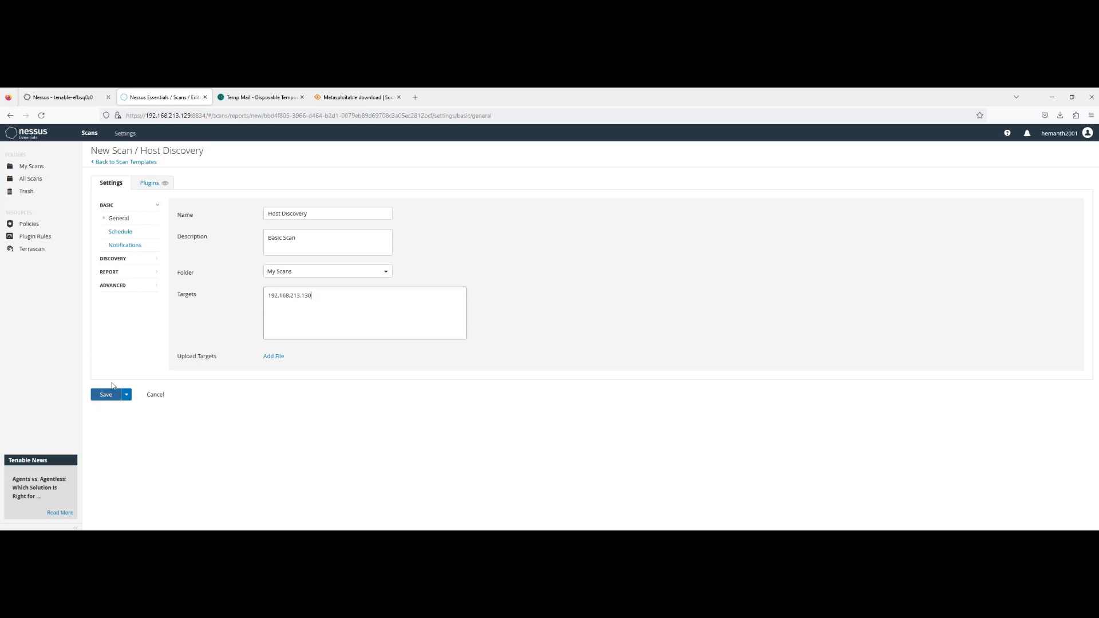
{"action": "left_click", "coordinate": [149, 183]}
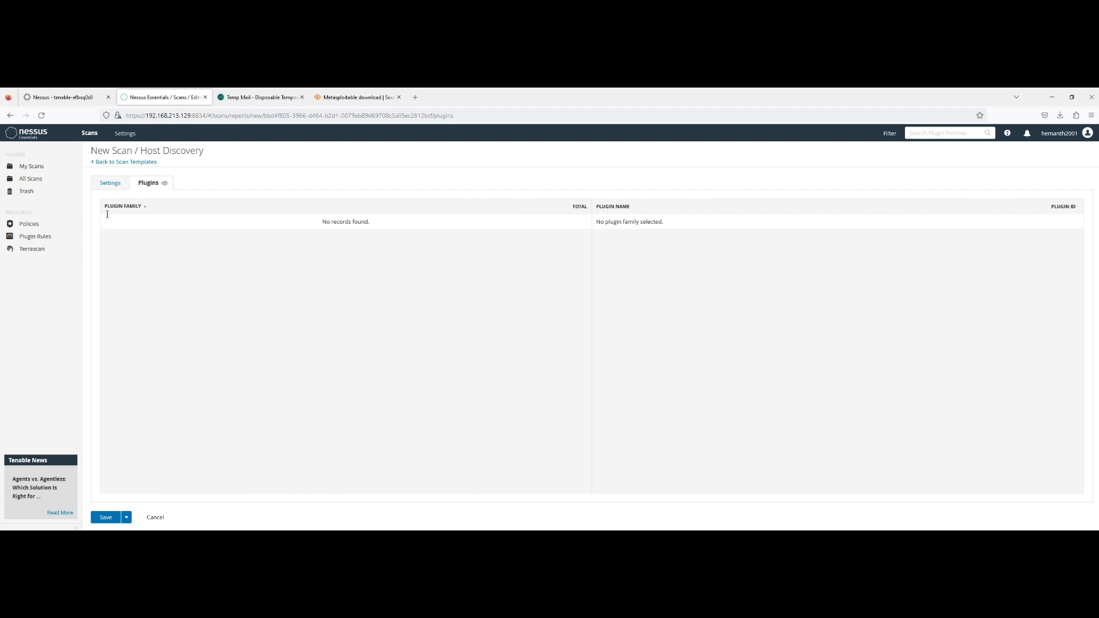
{"action": "left_click", "coordinate": [119, 188]}
{"action": "left_click", "coordinate": [106, 399]}
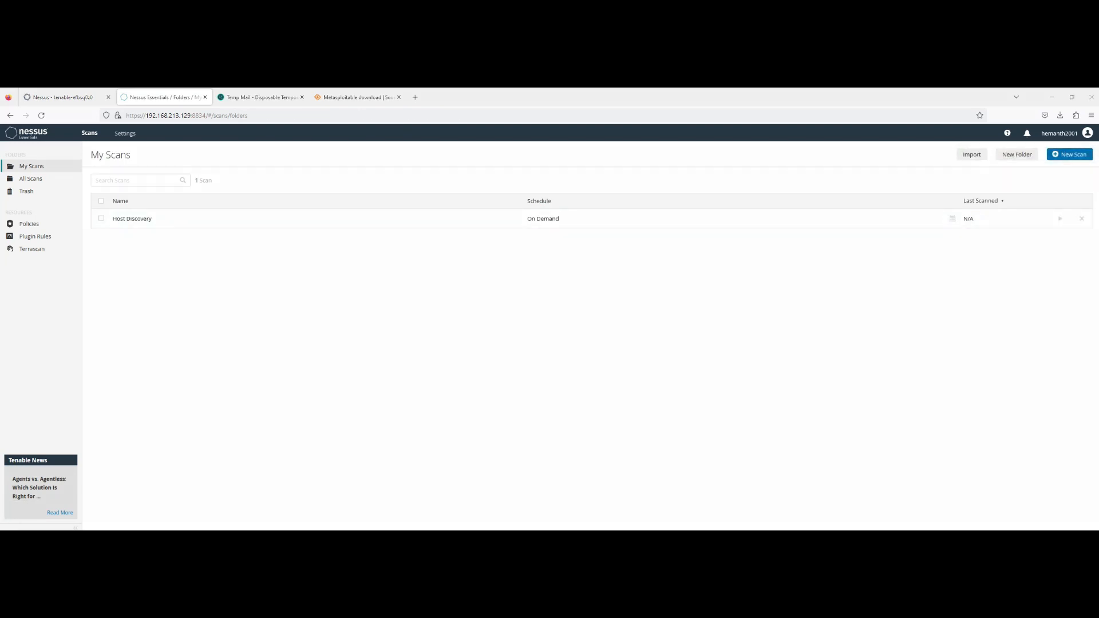
Step: Launch the Host Discovery scan and open its details to check the scan status
{"action": "left_click_drag", "start_coordinate": [1013, 303], "coordinate": [1058, 224]}
{"action": "key", "text": "Escape"}
{"action": "left_click", "coordinate": [1059, 220]}
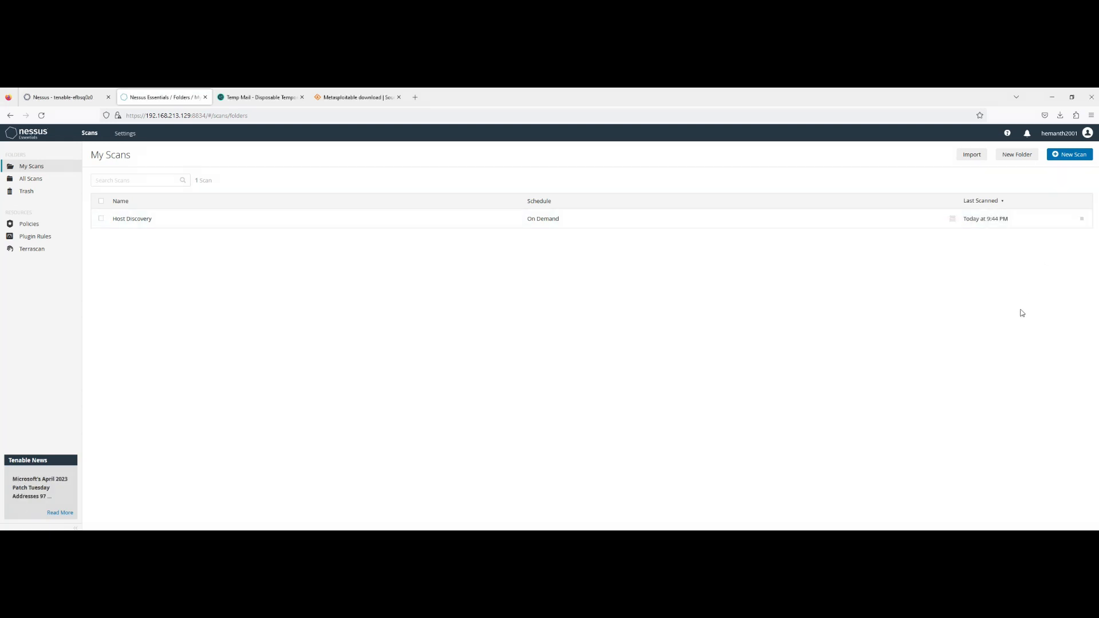
{"action": "left_click", "coordinate": [142, 222]}
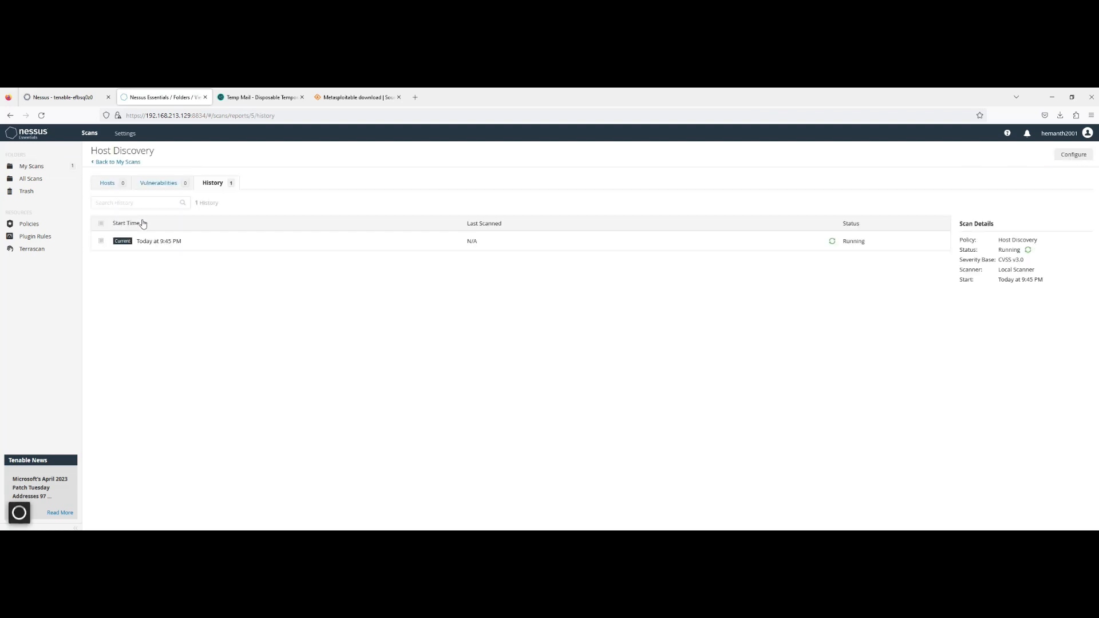
{"action": "left_click_drag", "start_coordinate": [1000, 248], "coordinate": [1032, 252]}
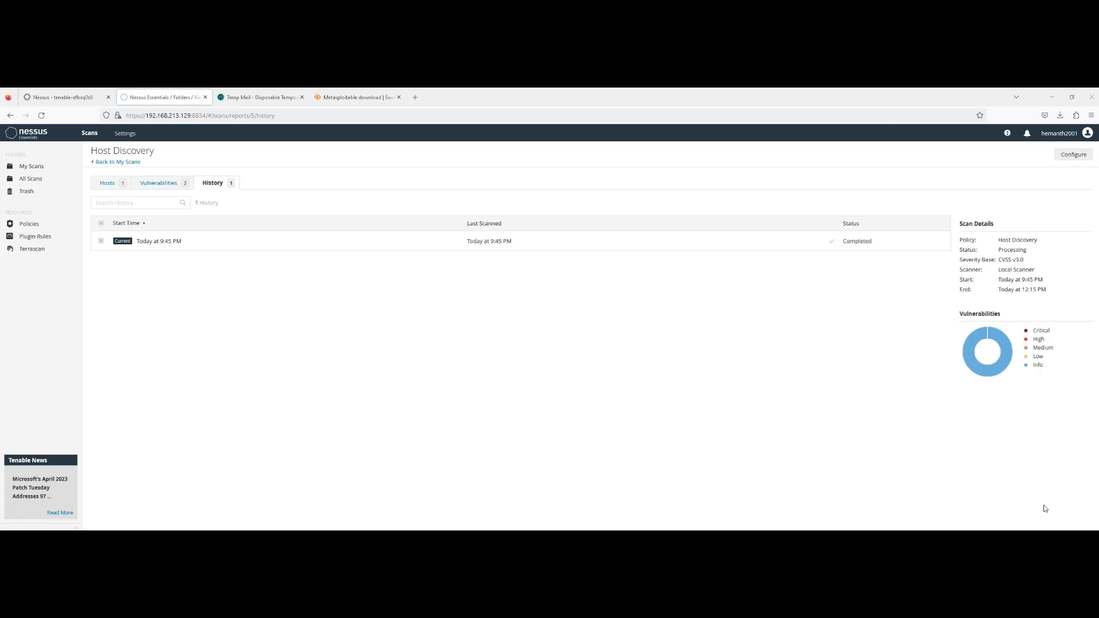
Step: Examine the Host Discovery results, covering the discovered host, its ports and the listed vulnerabilities
{"action": "left_click", "coordinate": [110, 183]}
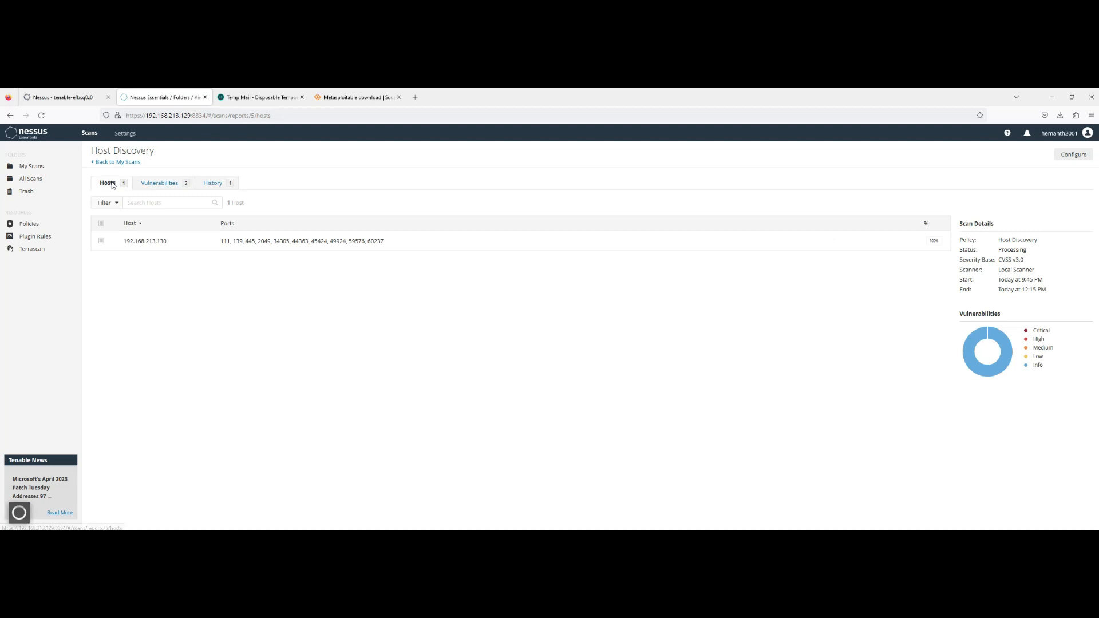
{"action": "left_click", "coordinate": [231, 243]}
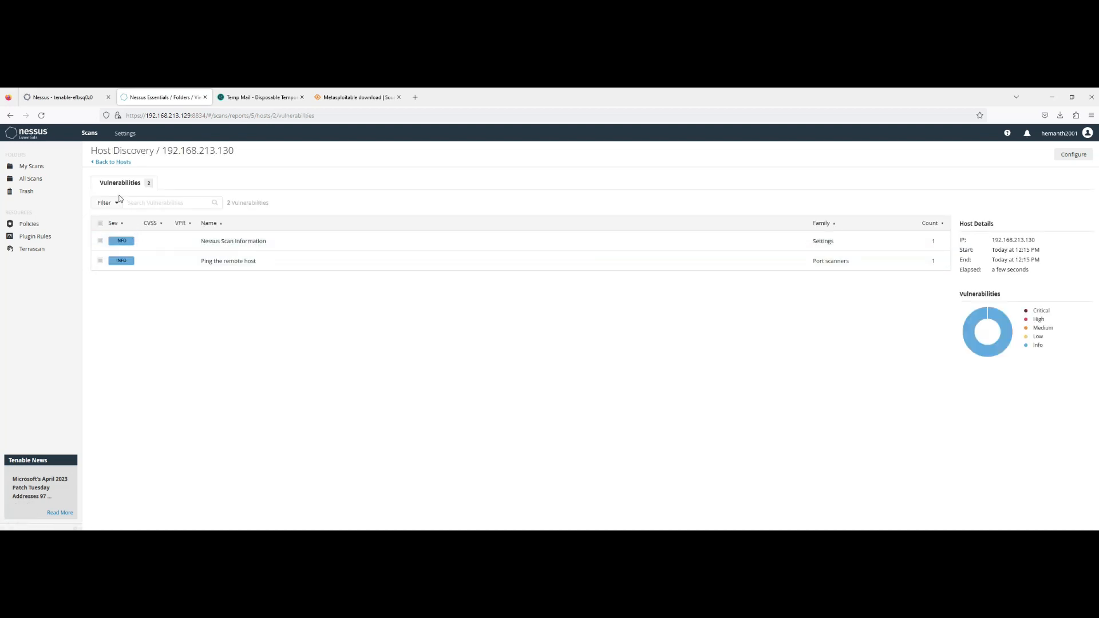
{"action": "left_click", "coordinate": [11, 115]}
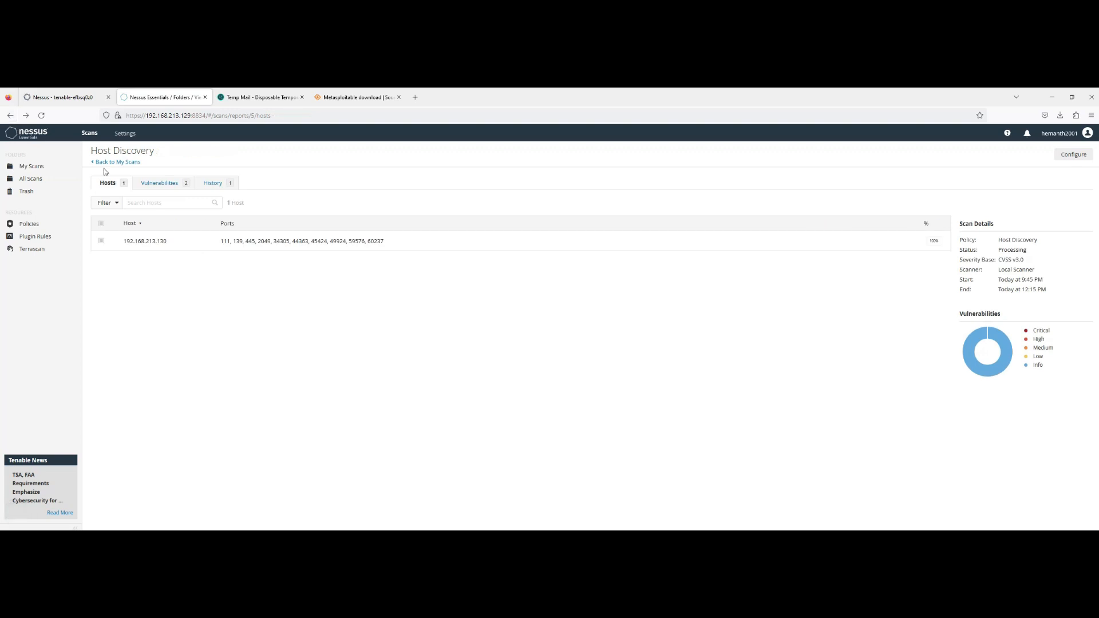
{"action": "left_click", "coordinate": [160, 183]}
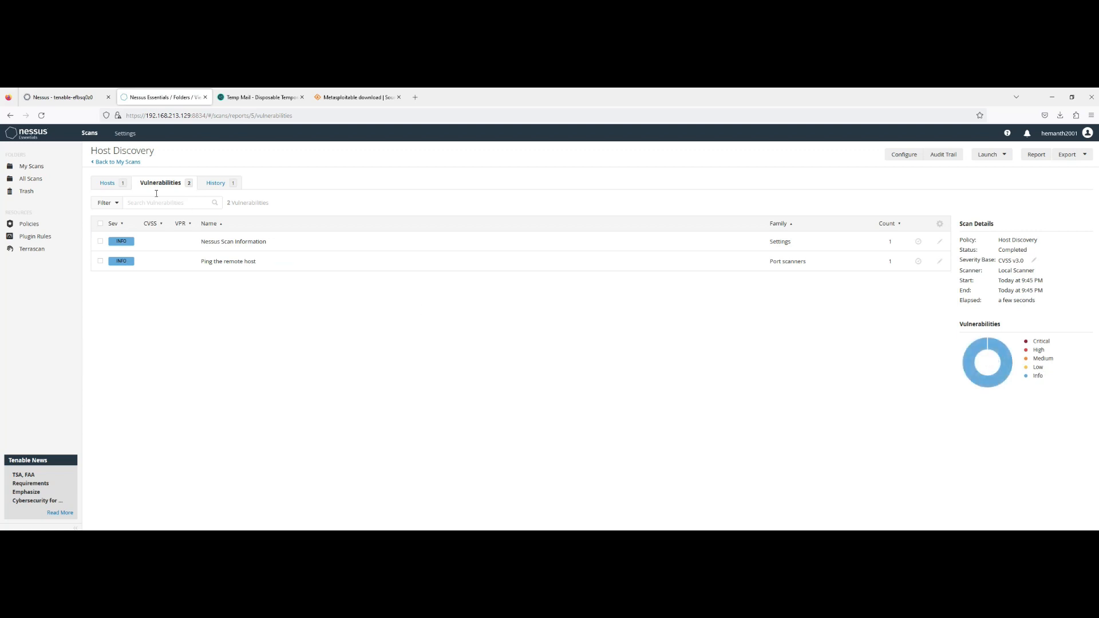
{"action": "left_click", "coordinate": [107, 184]}
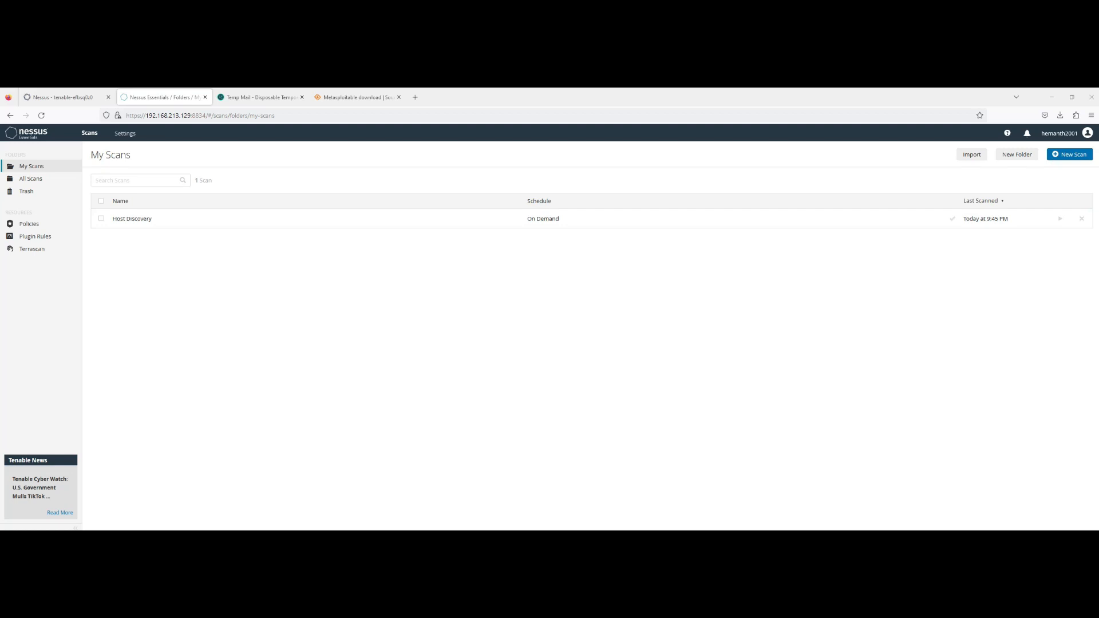
Step: Start a new Basic Network Scan named Network Scan with the description Metasploitable Scan
{"action": "left_click_drag", "start_coordinate": [972, 286], "coordinate": [1059, 164]}
{"action": "left_click", "coordinate": [1071, 155]}
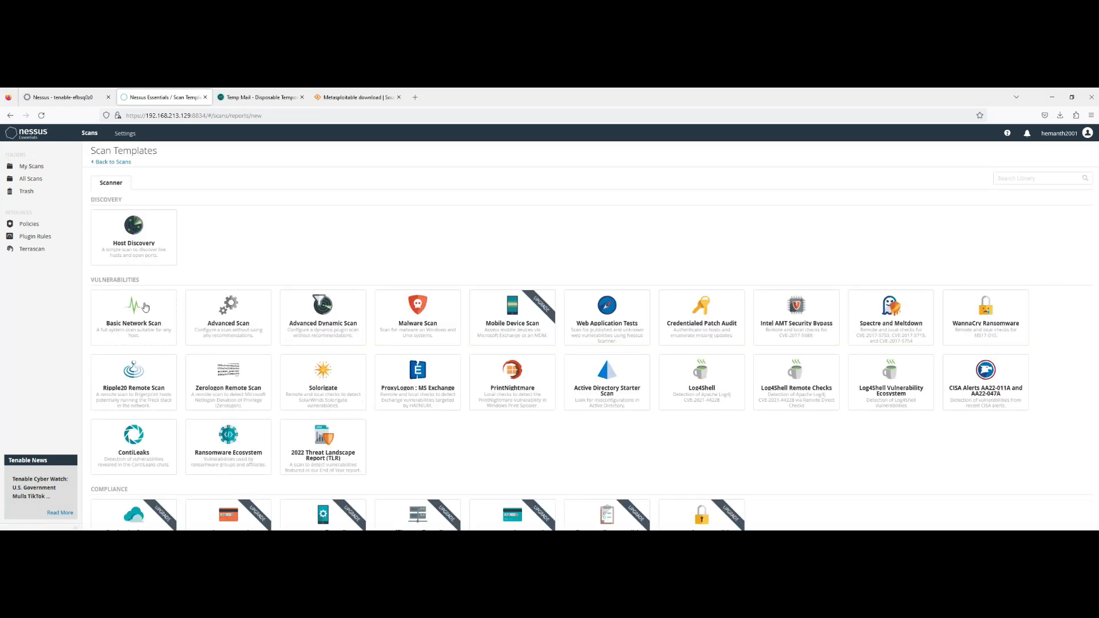
{"action": "left_click", "coordinate": [137, 324]}
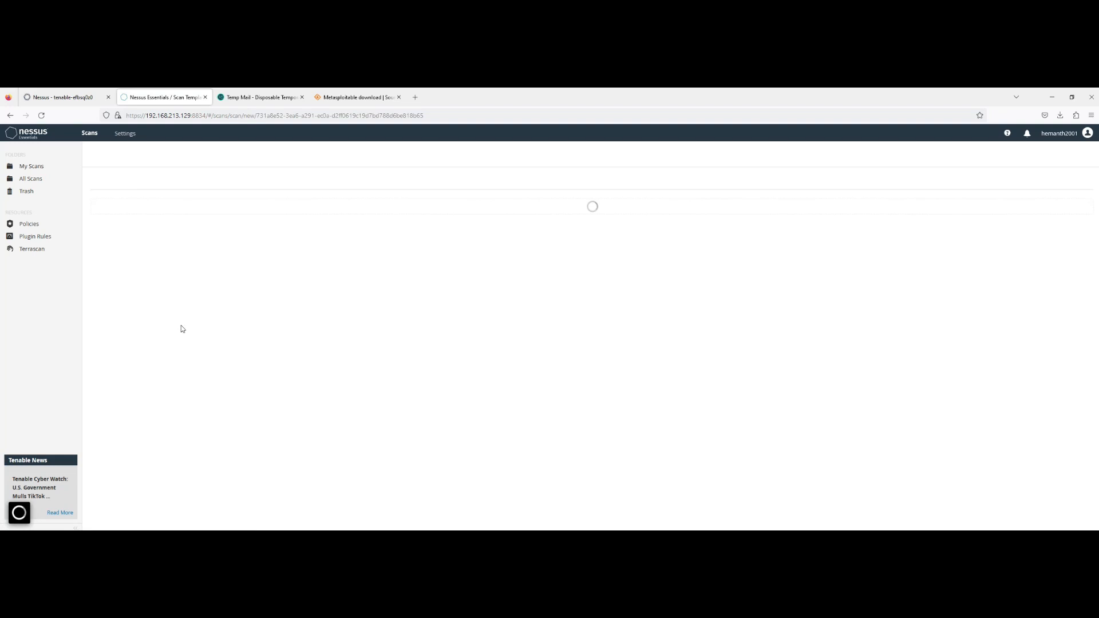
{"action": "left_click", "coordinate": [306, 215]}
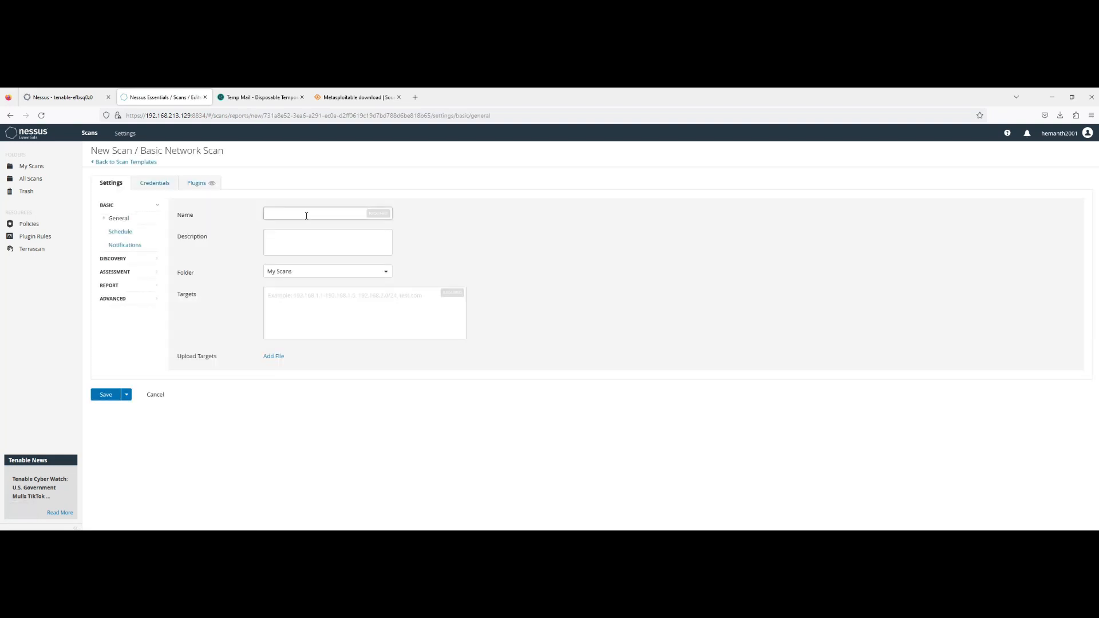
{"action": "type", "text": "Network Scan"}
{"action": "left_click", "coordinate": [305, 241]}
{"action": "type", "text": "Metasplo"}
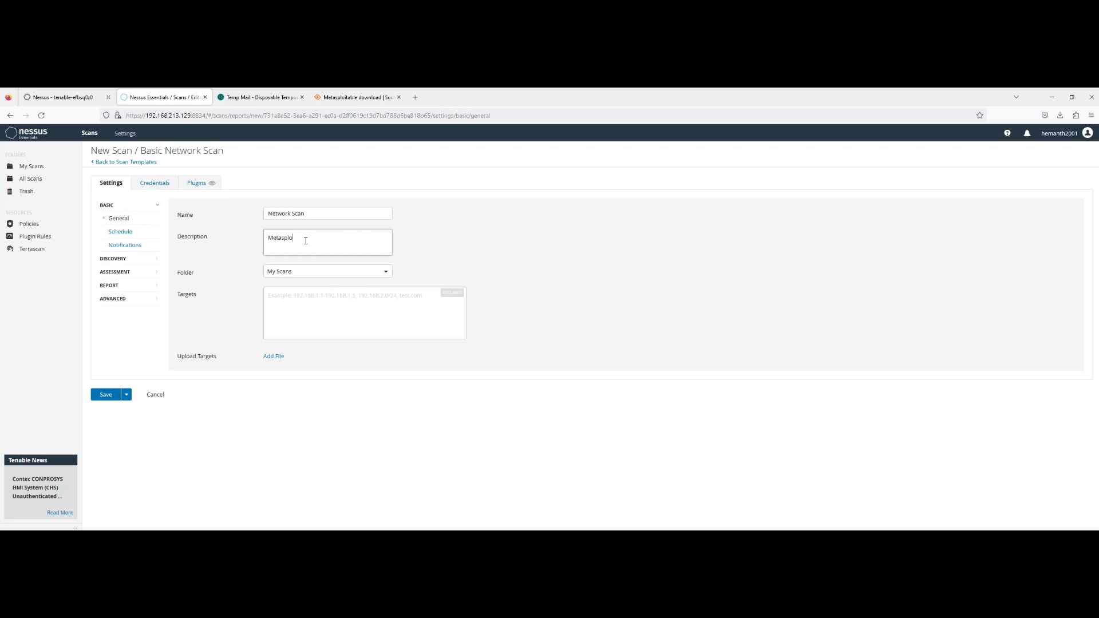
{"action": "type", "text": "itable Scan"}
Step: Set the network scan's target to the Metasploitable2 address 192.168.213.130 and open the scan's schedule settings
{"action": "left_click", "coordinate": [344, 320]}
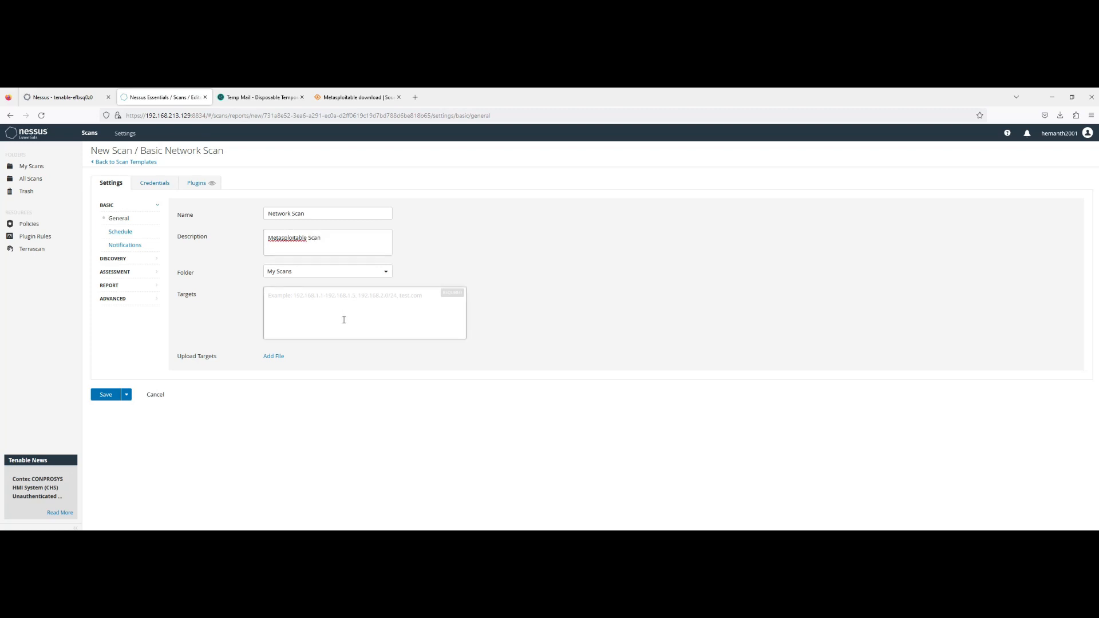
{"action": "type", "text": "1921.6"}
{"action": "key", "text": "BackSpace"}
{"action": "key", "text": "BackSpace"}
{"action": "key", "text": "BackSpace"}
{"action": "key", "text": "BackSpace"}
{"action": "type", "text": ".168.213.13"}
{"action": "left_click", "coordinate": [121, 232]}
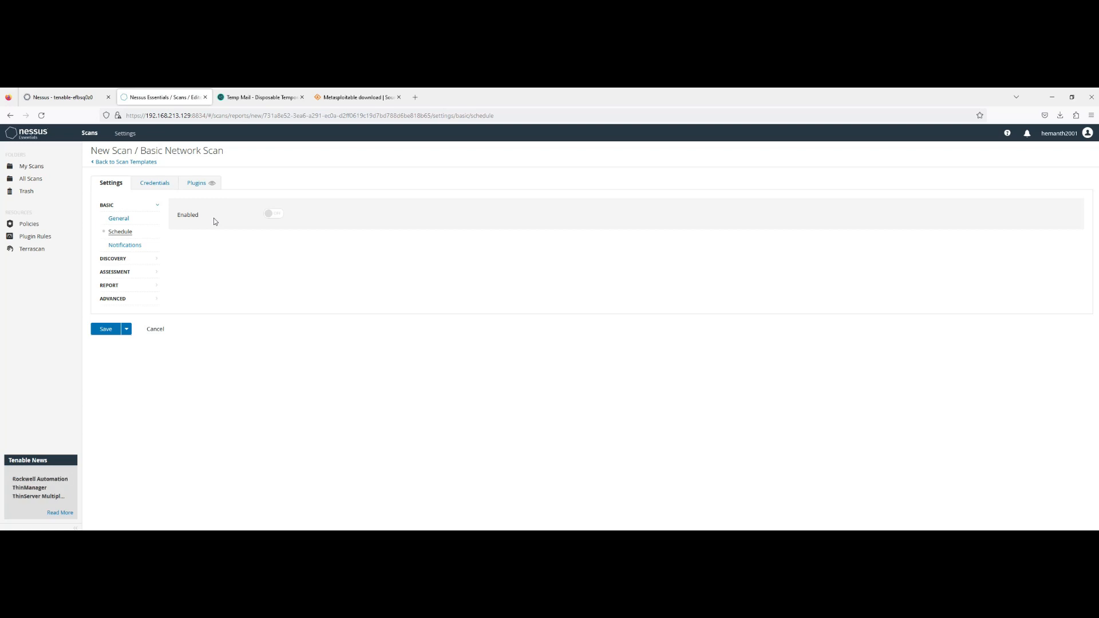
{"action": "left_click", "coordinate": [123, 245]}
{"action": "left_click", "coordinate": [293, 258]}
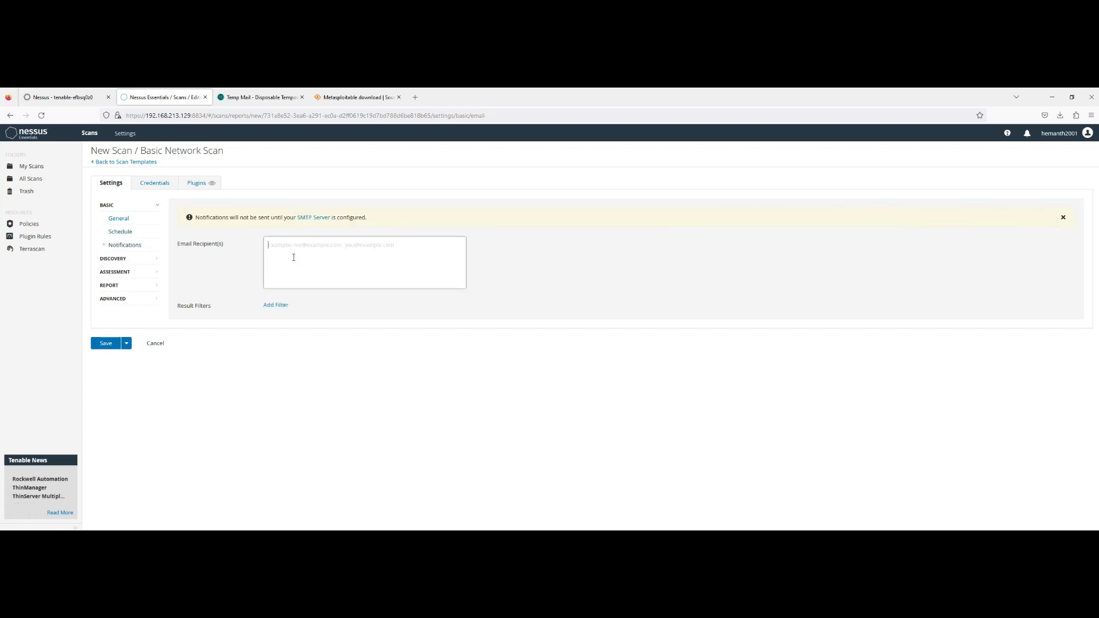
{"action": "type", "text": "hema"}
{"action": "key", "text": "BackSpace"}
{"action": "key", "text": "BackSpace"}
{"action": "key", "text": "BackSpace"}
{"action": "key", "text": "BackSpace"}
{"action": "type", "text": "examp"}
{"action": "key", "text": "Caps_Lock"}
{"action": "type", "text": "le@GMIAL.COM"}
{"action": "key", "text": "BackSpace"}
{"action": "key", "text": "BackSpace"}
{"action": "key", "text": "BackSpace"}
{"action": "key", "text": "BackSpace"}
{"action": "key", "text": "BackSpace"}
{"action": "key", "text": "BackSpace"}
{"action": "key", "text": "BackSpace"}
{"action": "key", "text": "BackSpace"}
{"action": "key", "text": "BackSpace"}
{"action": "key", "text": "BackSpace"}
{"action": "key", "text": "BackSpace"}
{"action": "key", "text": "BackSpace"}
{"action": "key", "text": "BackSpace"}
{"action": "key", "text": "BackSpace"}
{"action": "key", "text": "BackSpace"}
{"action": "key", "text": "BackSpace"}
{"action": "key", "text": "Caps_Lock"}
Step: Set the discovery scan type to Port scan (common ports) and the assessment scan type to Default
{"action": "left_click", "coordinate": [133, 259]}
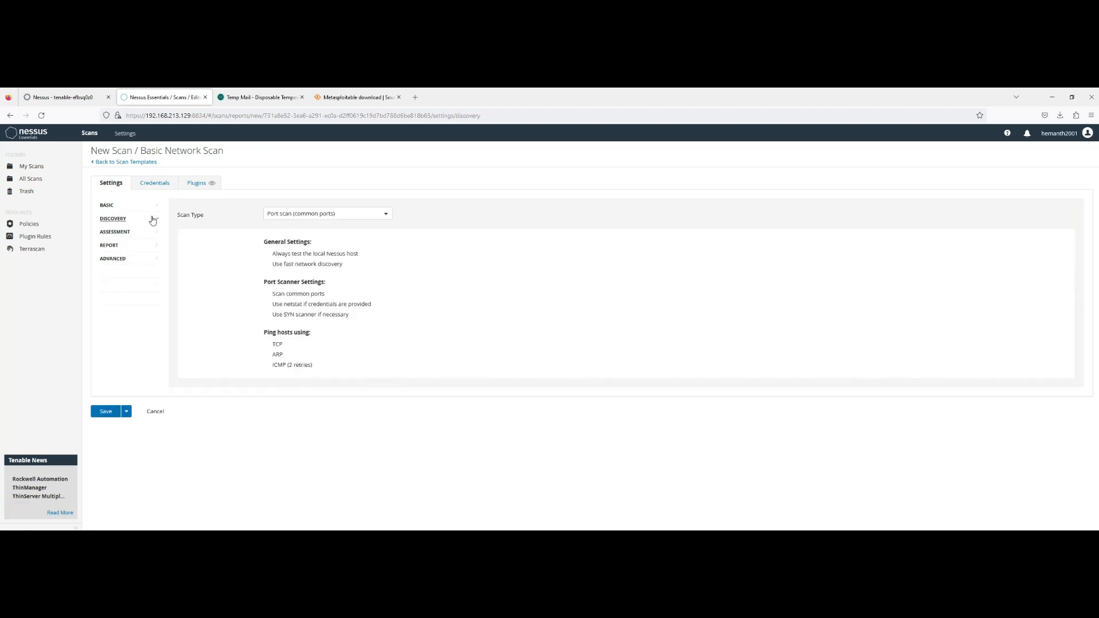
{"action": "left_click", "coordinate": [288, 216]}
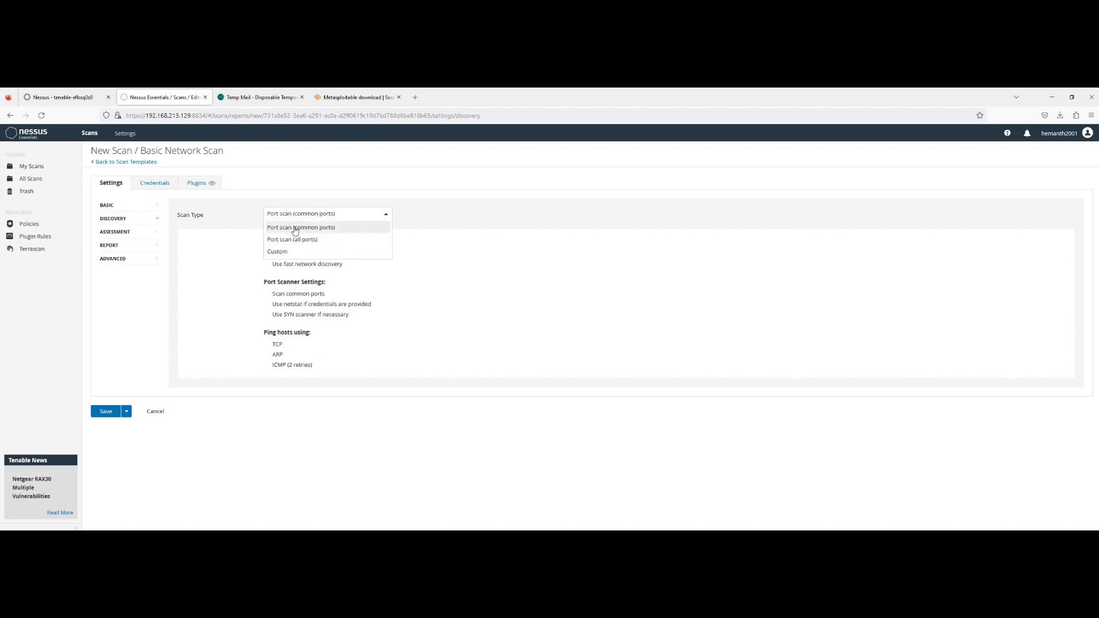
{"action": "left_click", "coordinate": [302, 229]}
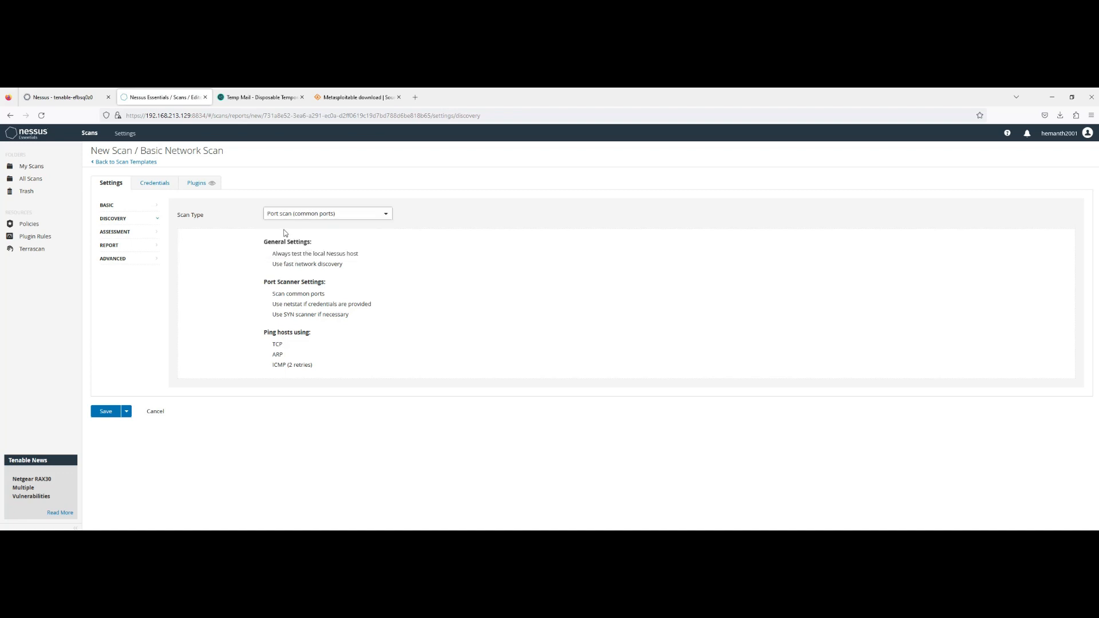
{"action": "left_click", "coordinate": [118, 234]}
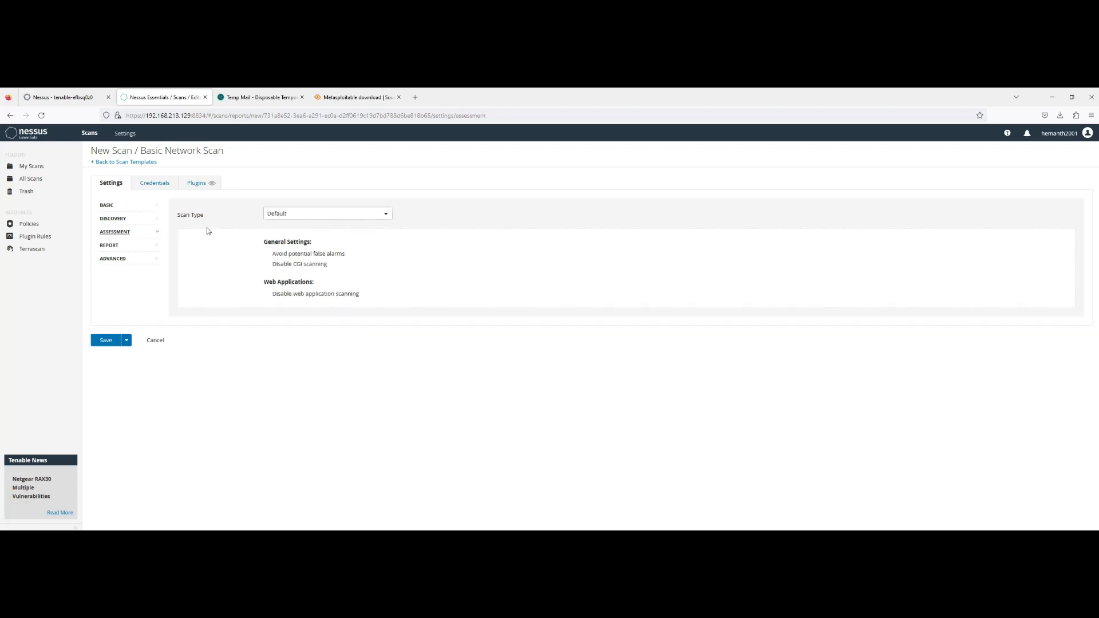
{"action": "left_click", "coordinate": [296, 218]}
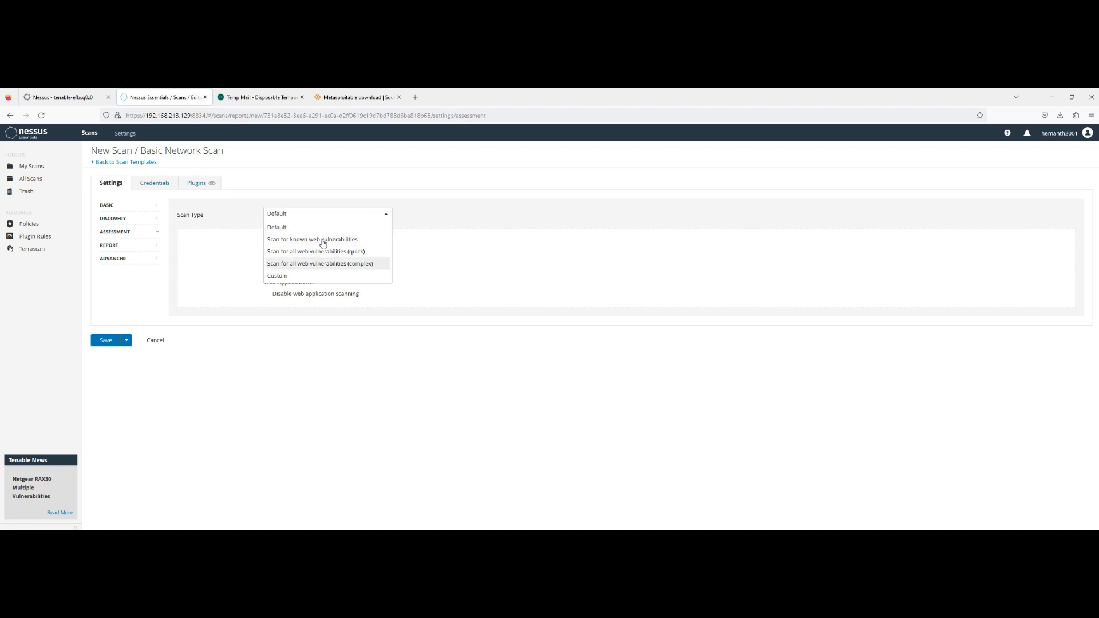
{"action": "left_click", "coordinate": [289, 228]}
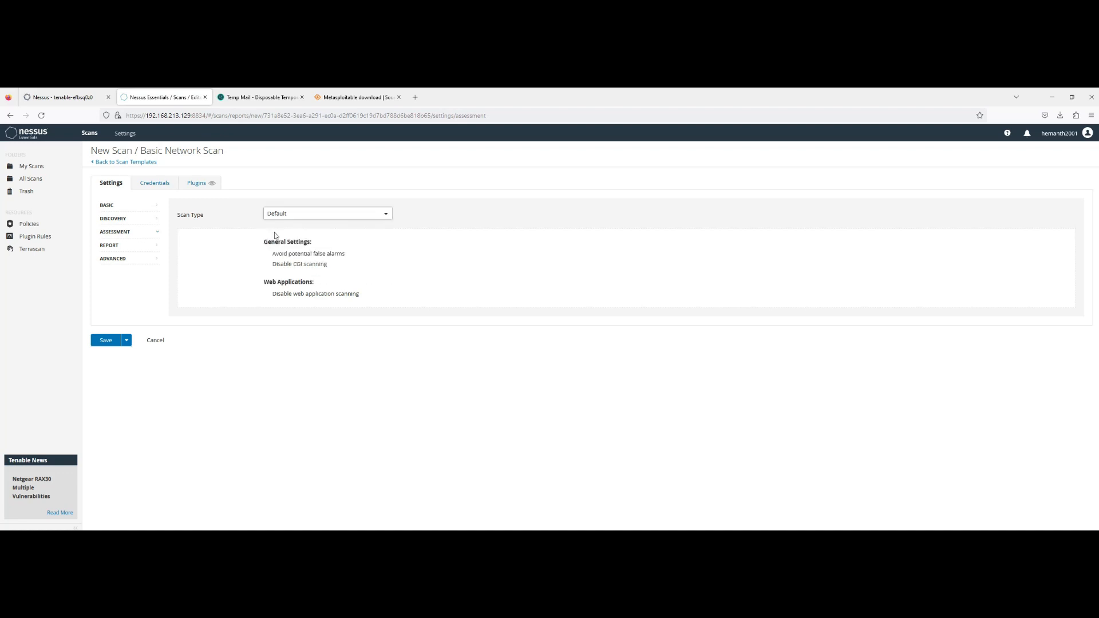
Step: Check the report settings and set the advanced scan type to Default
{"action": "left_click", "coordinate": [118, 246]}
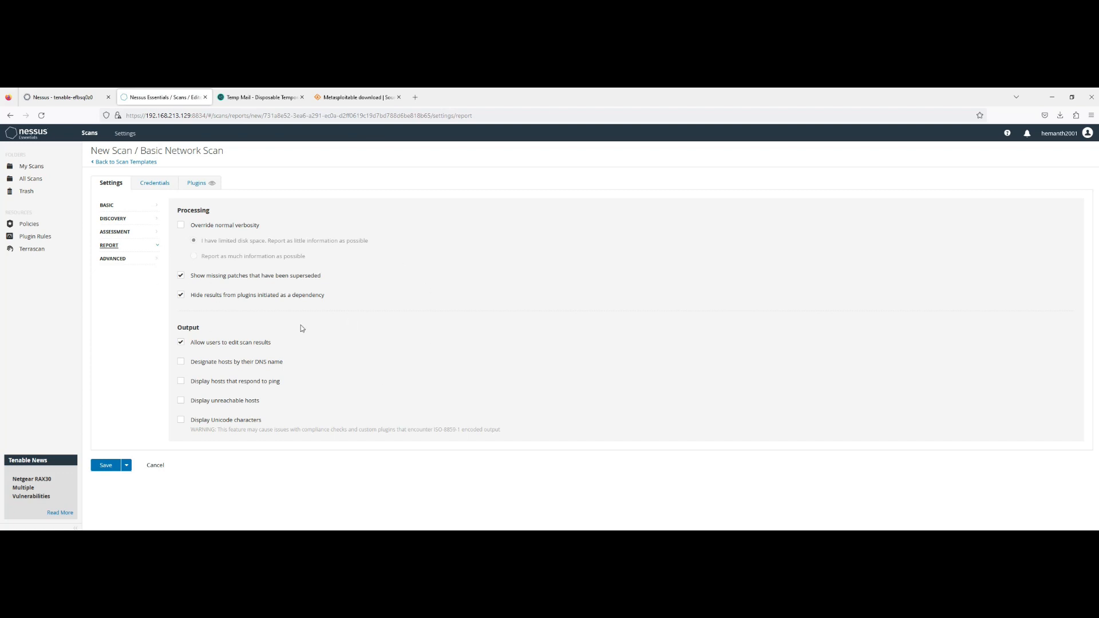
{"action": "left_click", "coordinate": [109, 263]}
{"action": "left_click", "coordinate": [331, 216]}
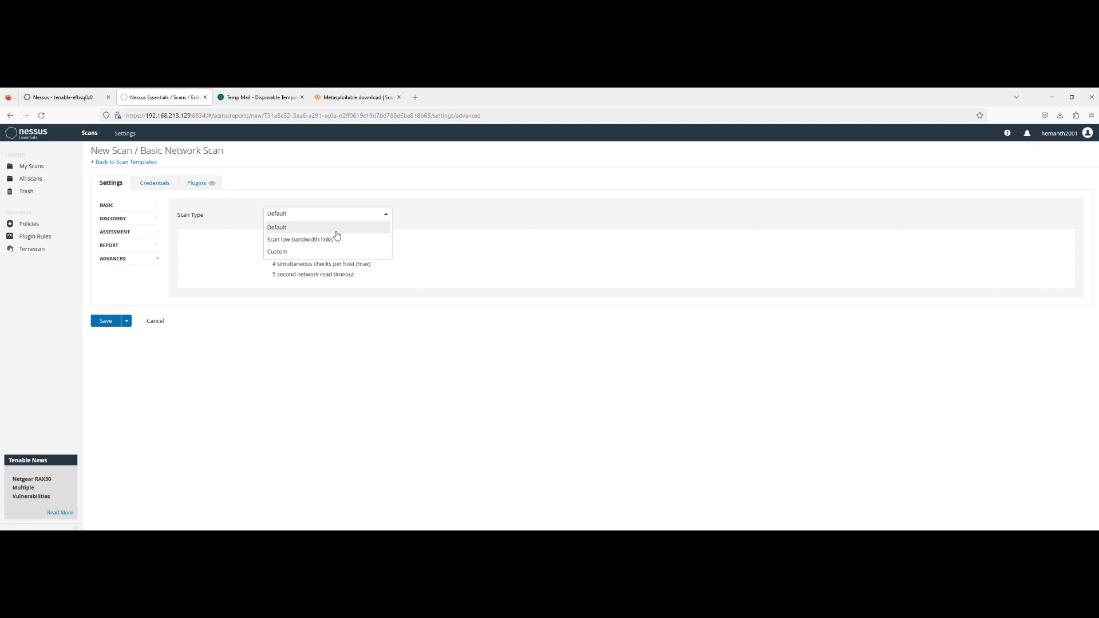
{"action": "left_click", "coordinate": [336, 232]}
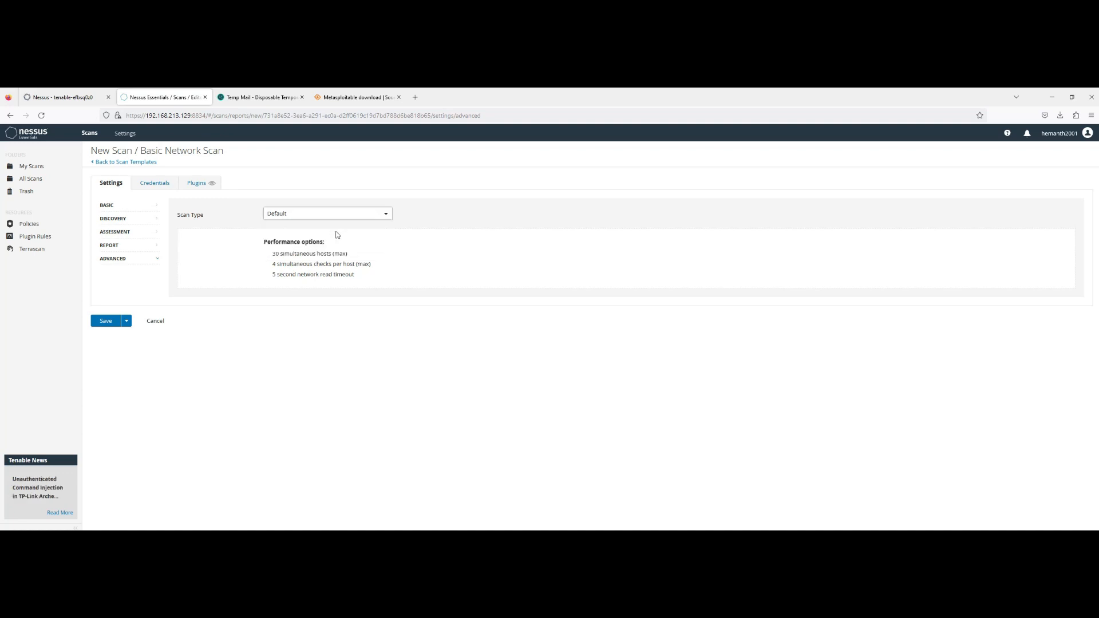
{"action": "left_click", "coordinate": [154, 185]}
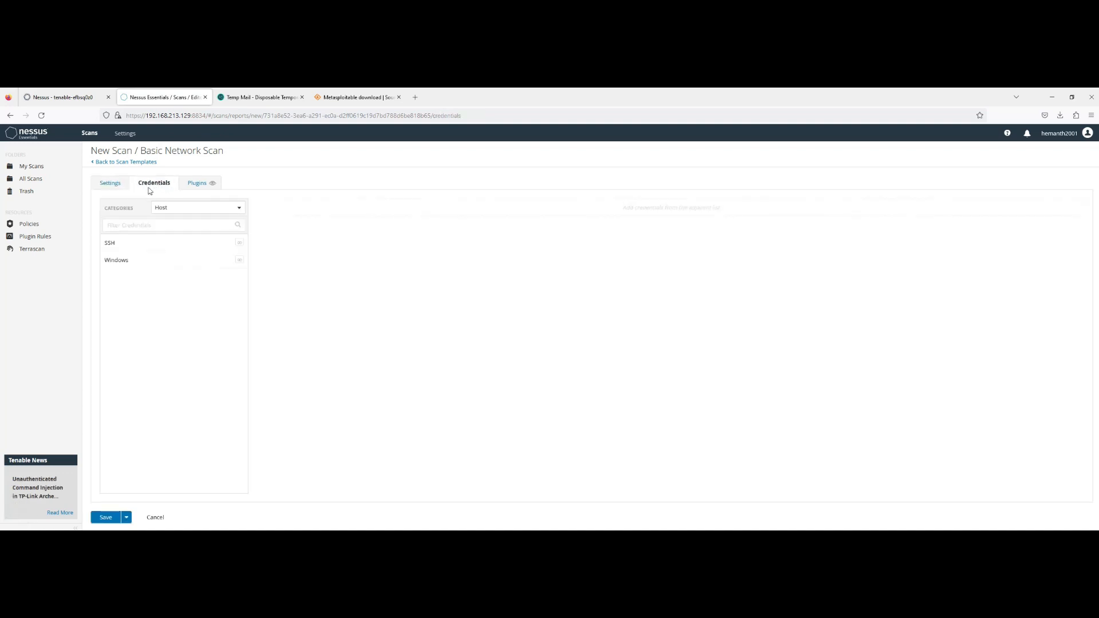
{"action": "left_click", "coordinate": [150, 242]}
{"action": "left_click", "coordinate": [384, 235]}
{"action": "type", "text": "msfadmin"}
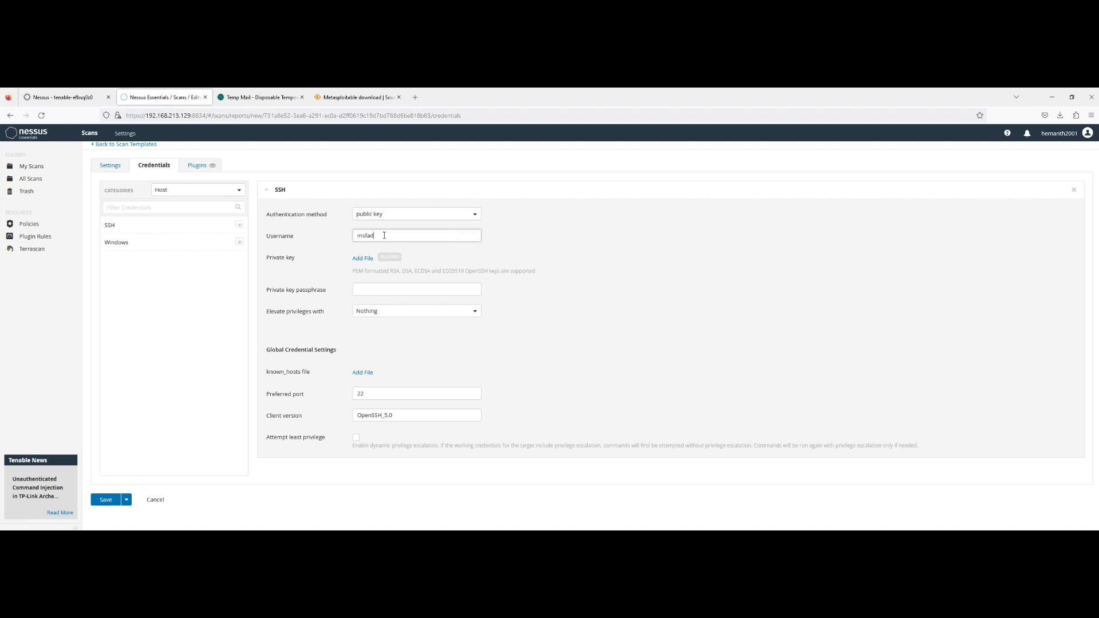
{"action": "key", "text": "BackSpace"}
{"action": "key", "text": "BackSpace"}
{"action": "key", "text": "BackSpace"}
{"action": "key", "text": "BackSpace"}
{"action": "key", "text": "BackSpace"}
{"action": "key", "text": "BackSpace"}
{"action": "key", "text": "BackSpace"}
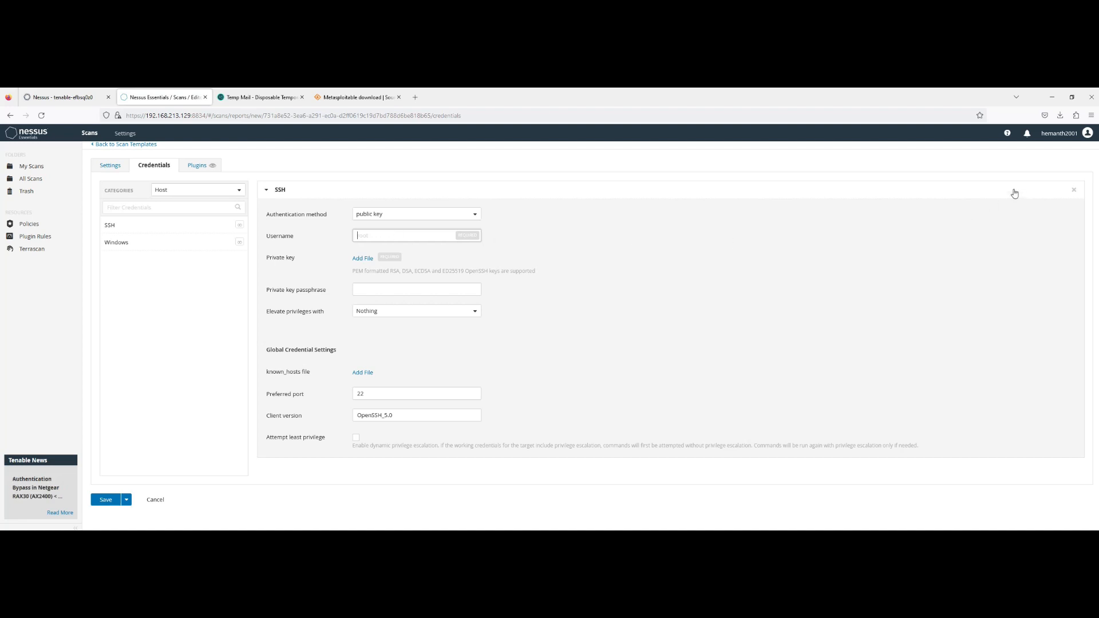
{"action": "left_click", "coordinate": [1073, 192]}
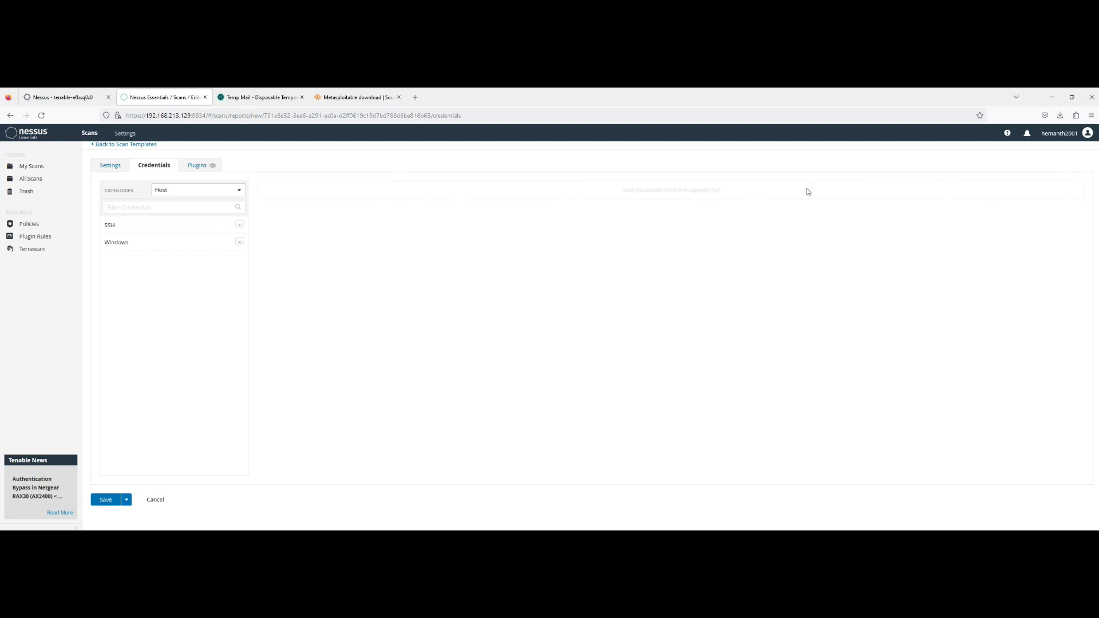
Step: Look through the plugin families included in the Basic Network Scan
{"action": "left_click", "coordinate": [200, 166]}
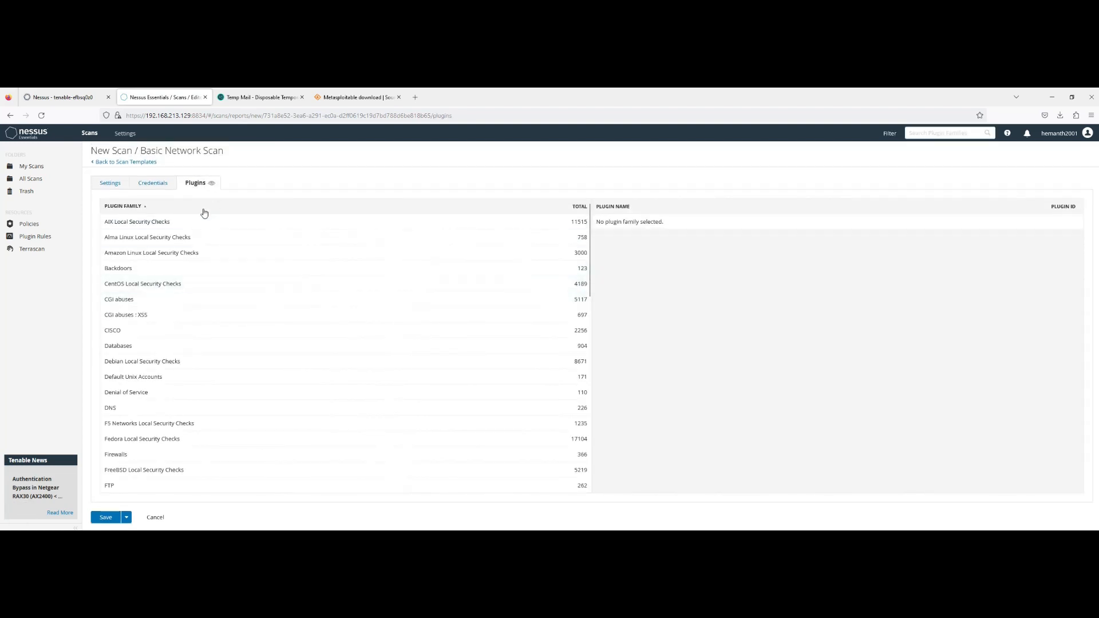
{"action": "scroll", "coordinate": [354, 303], "scroll_direction": "down", "scroll_amount": 10}
{"action": "scroll", "coordinate": [347, 341], "scroll_direction": "up", "scroll_amount": 10}
{"action": "scroll", "coordinate": [376, 373], "scroll_direction": "down", "scroll_amount": 10}
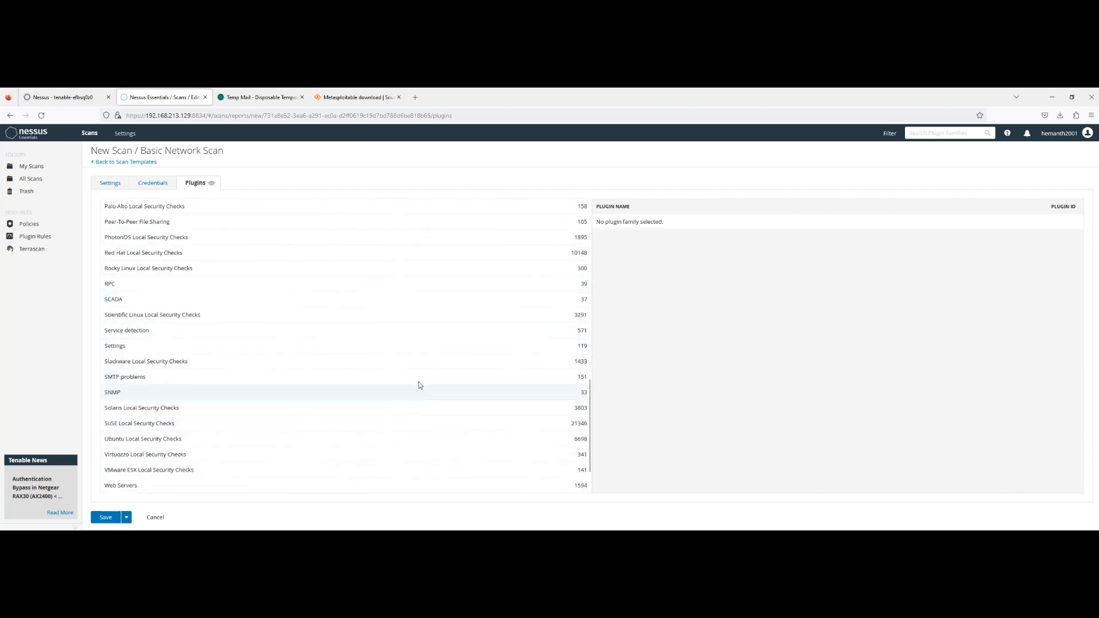
{"action": "scroll", "coordinate": [452, 378], "scroll_direction": "up", "scroll_amount": 10}
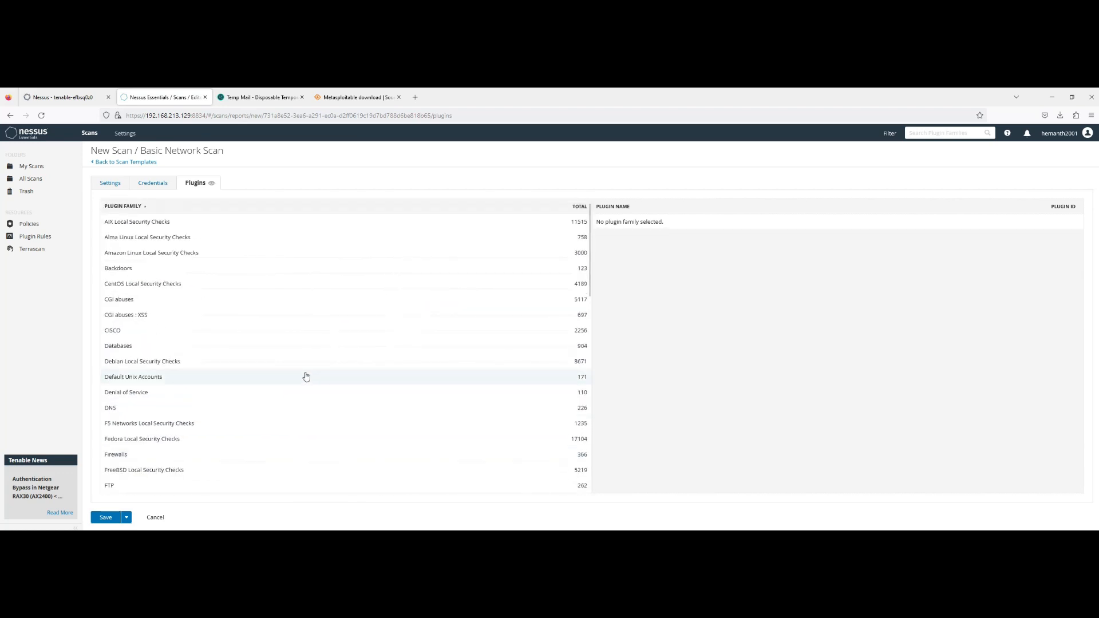
Step: Save and launch the Network Scan, and open its details to check the scan status
{"action": "left_click", "coordinate": [111, 184]}
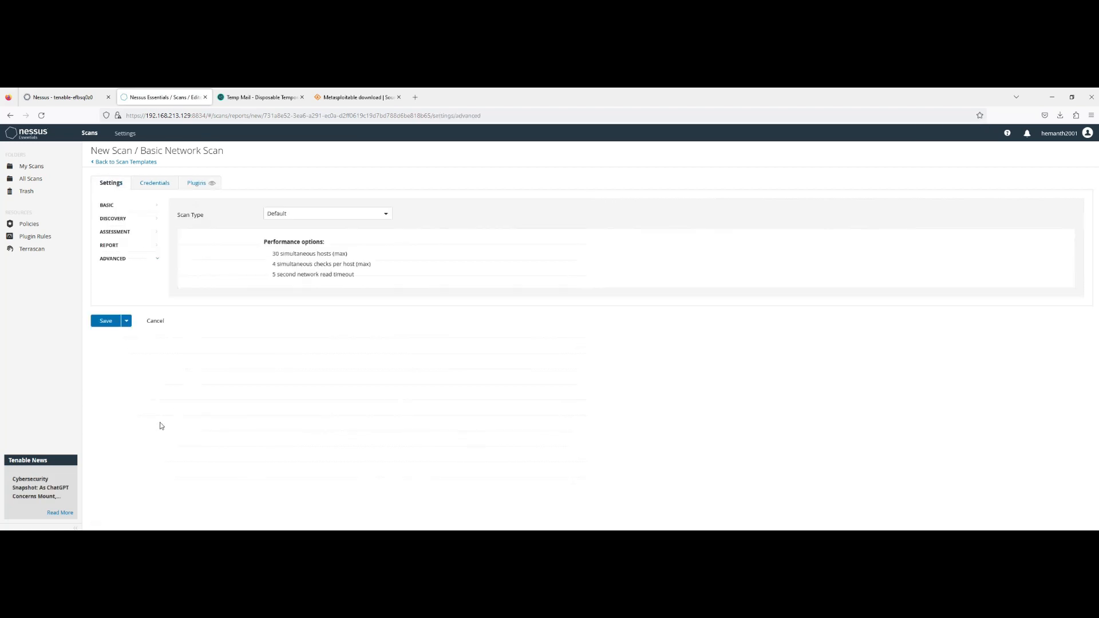
{"action": "left_click", "coordinate": [109, 324]}
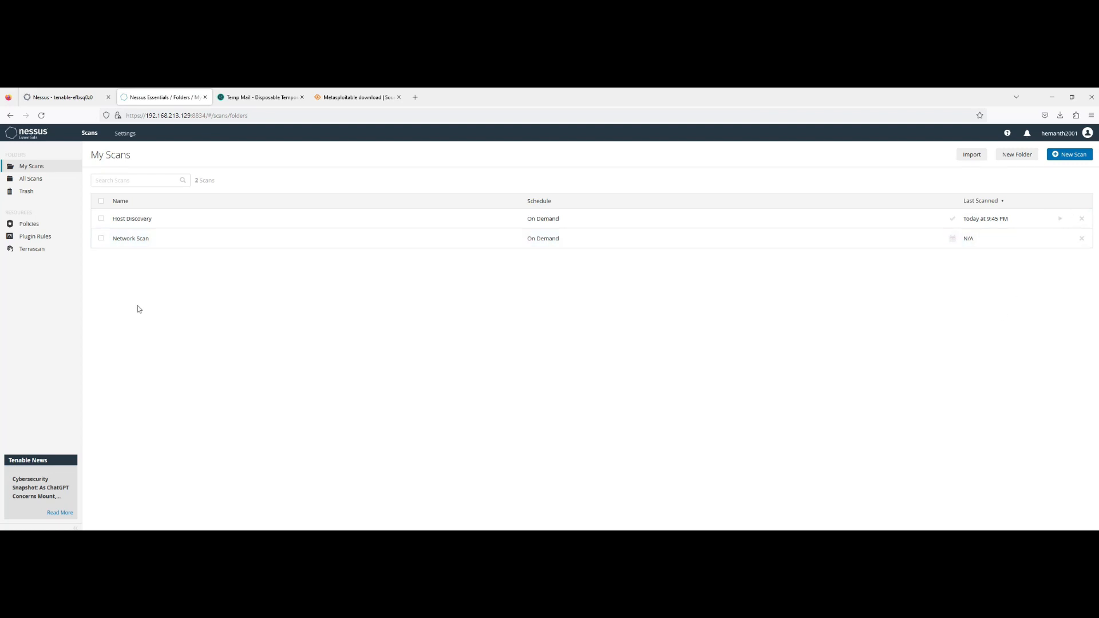
{"action": "left_click", "coordinate": [135, 222]}
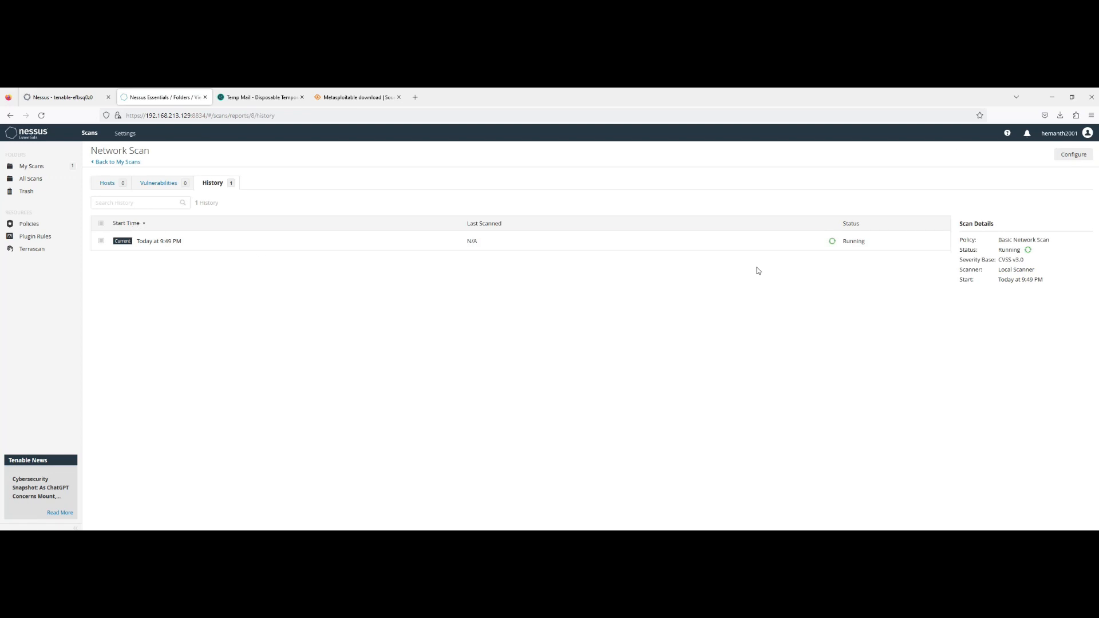
{"action": "left_click_drag", "start_coordinate": [997, 250], "coordinate": [1027, 251]}
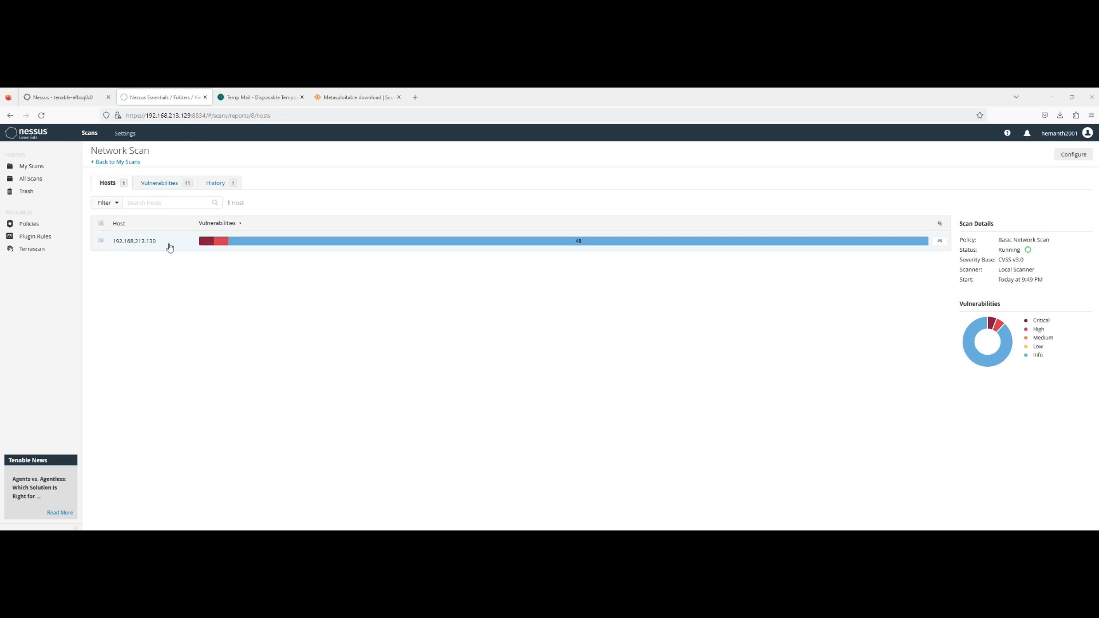
Step: Examine the running scan's vulnerabilities, the details of the NFS Exported Share Information Disclosure finding and the host's scan progress
{"action": "left_click", "coordinate": [161, 183]}
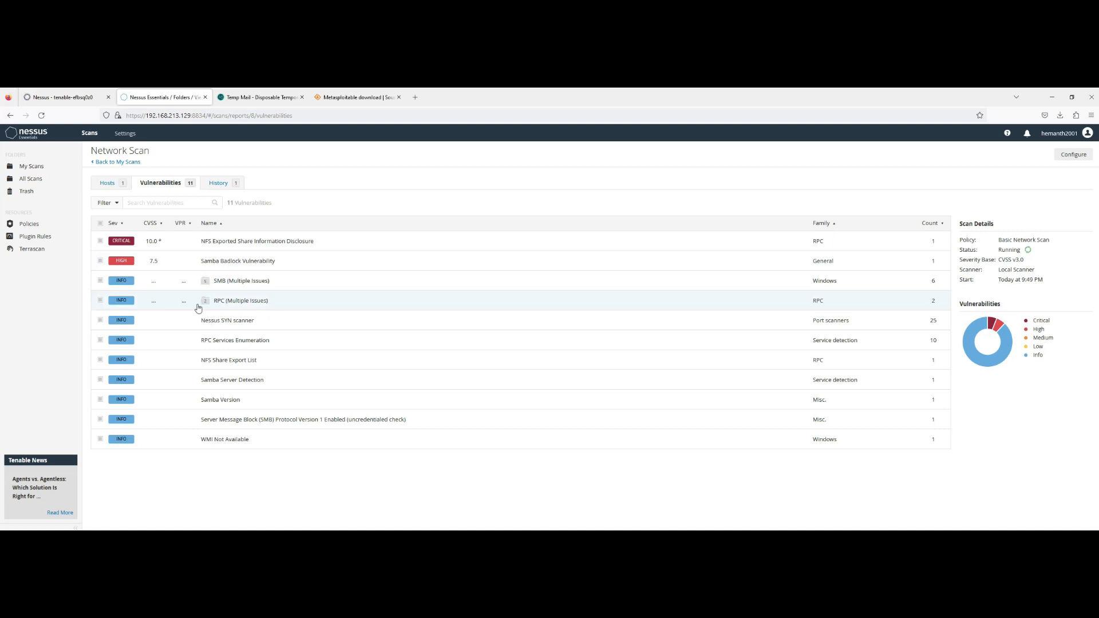
{"action": "double_click", "coordinate": [1013, 250]}
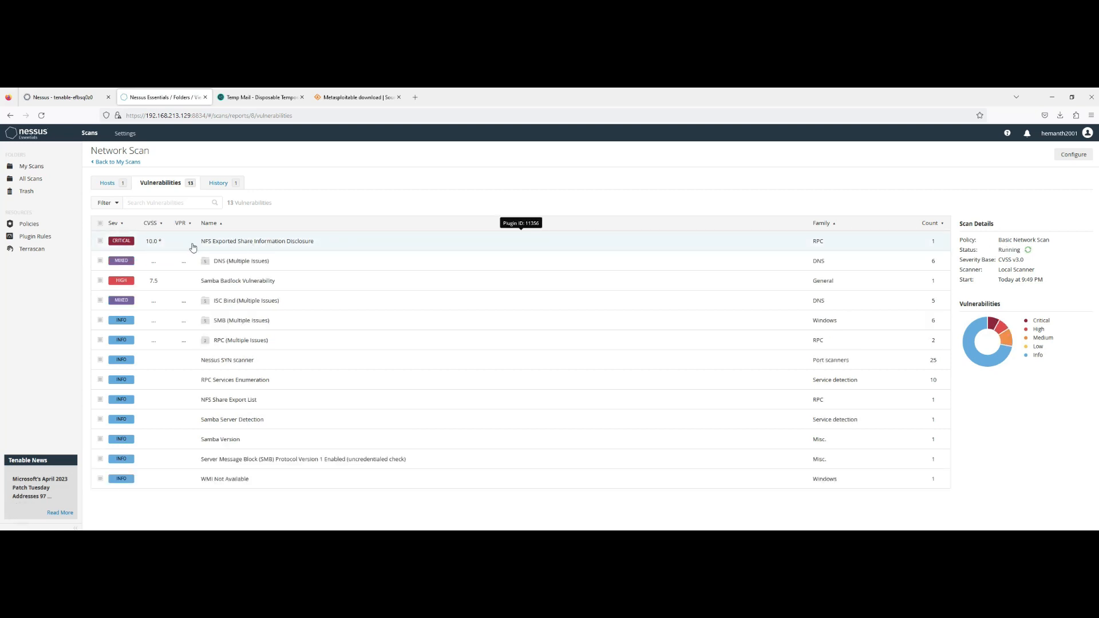
{"action": "left_click", "coordinate": [126, 243]}
{"action": "left_click_drag", "start_coordinate": [355, 277], "coordinate": [240, 238]}
{"action": "left_click", "coordinate": [94, 236]}
{"action": "left_click", "coordinate": [240, 238]}
{"action": "left_click", "coordinate": [116, 379]}
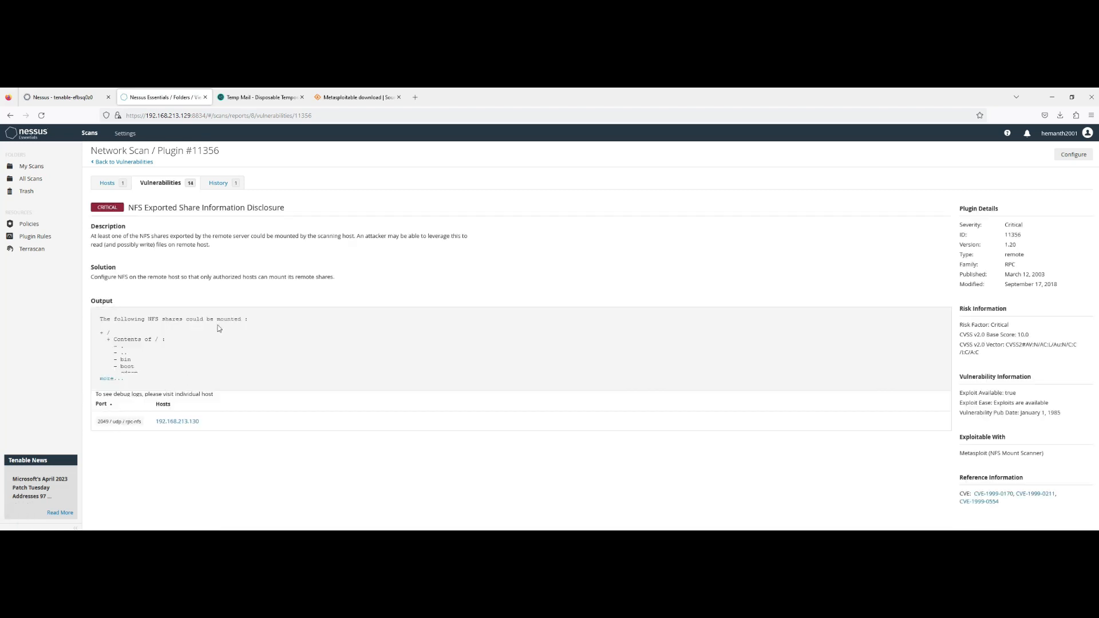
{"action": "left_click", "coordinate": [108, 183]}
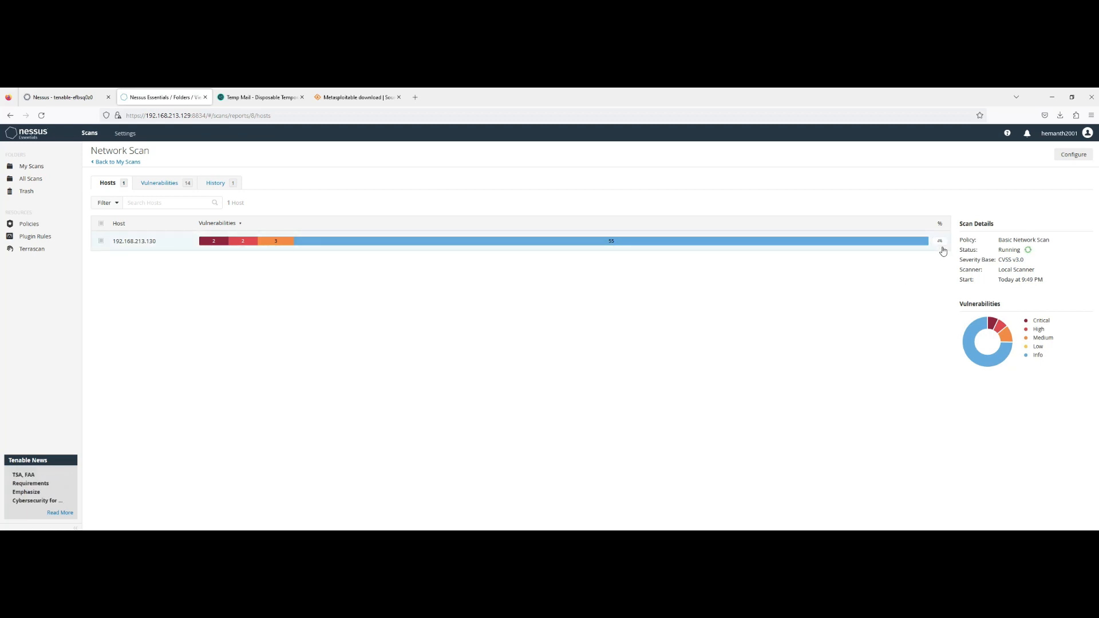
{"action": "left_click", "coordinate": [165, 187]}
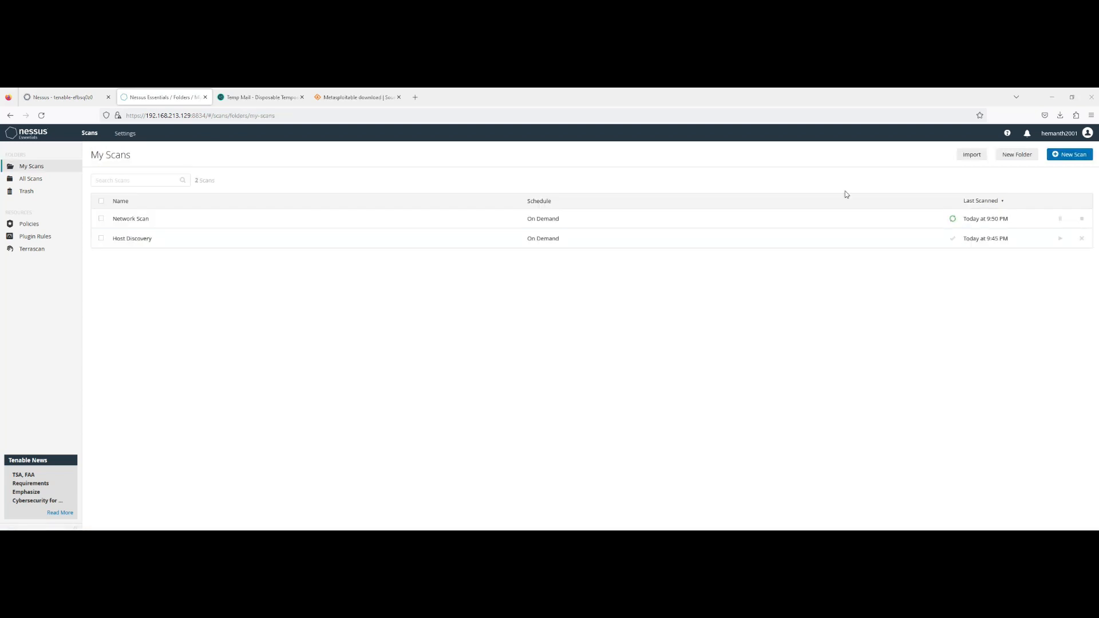
Step: Pause the running Network Scan from the scan list, and stop it for good
{"action": "left_click", "coordinate": [1060, 219]}
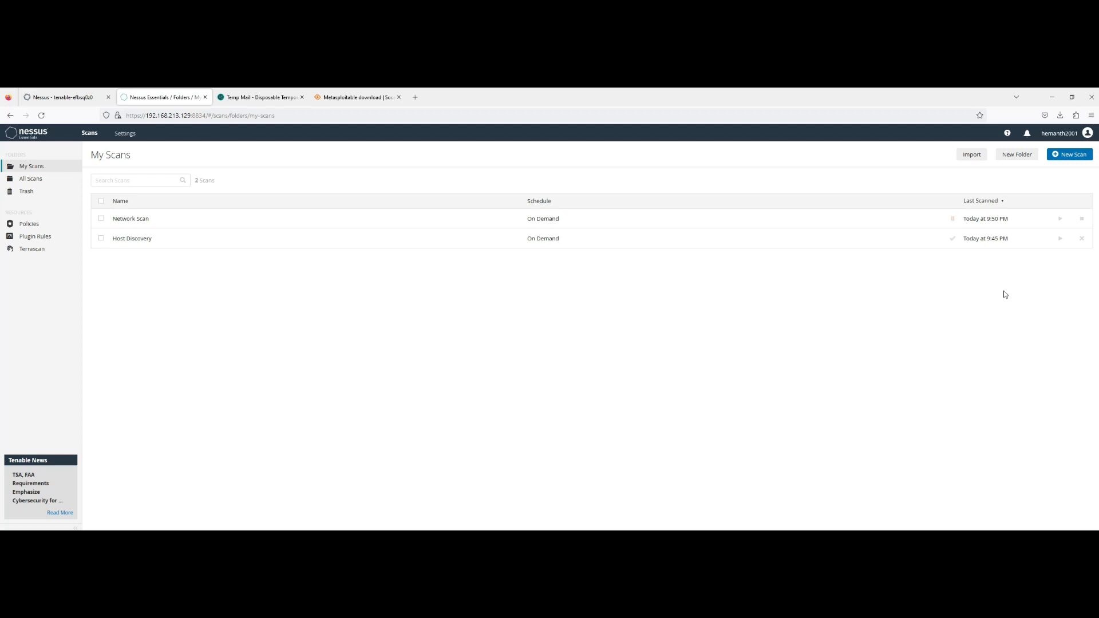
{"action": "left_click", "coordinate": [1081, 219]}
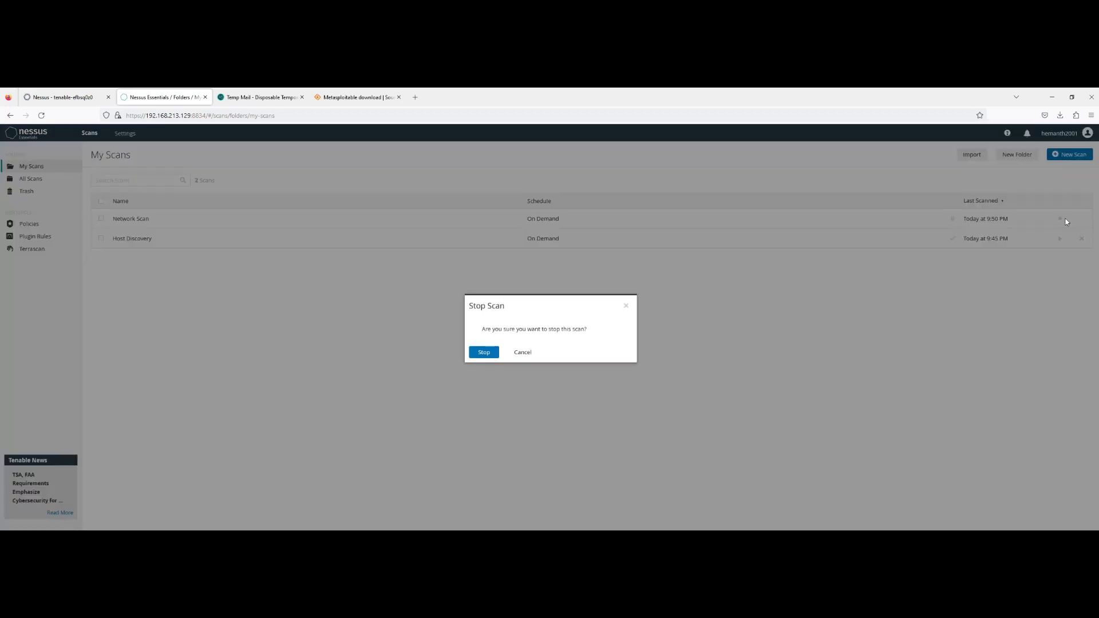
{"action": "left_click", "coordinate": [484, 352]}
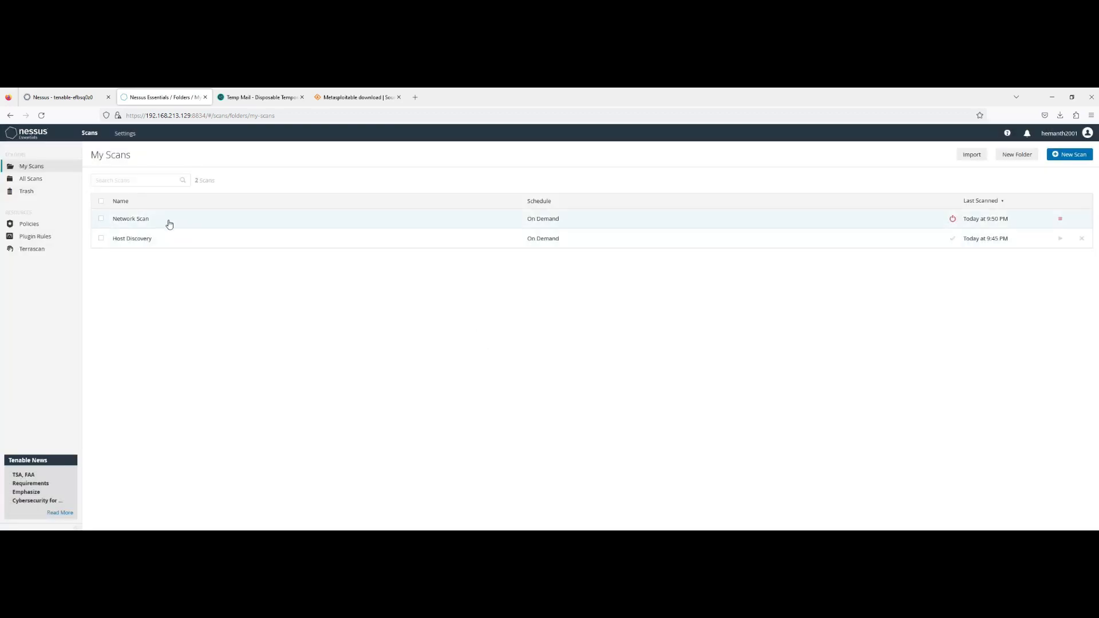
Step: Review the stopped Network Scan's vulnerabilities and generate its PDF report with the Complete List of Vulnerabilities by Host template
{"action": "left_click", "coordinate": [168, 221]}
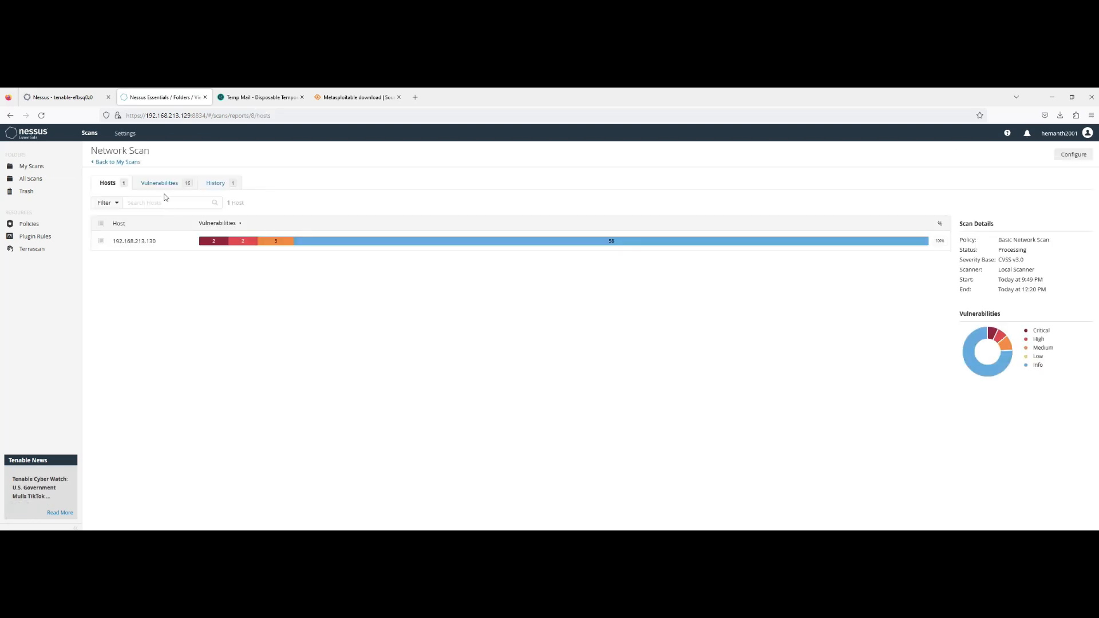
{"action": "left_click", "coordinate": [169, 186]}
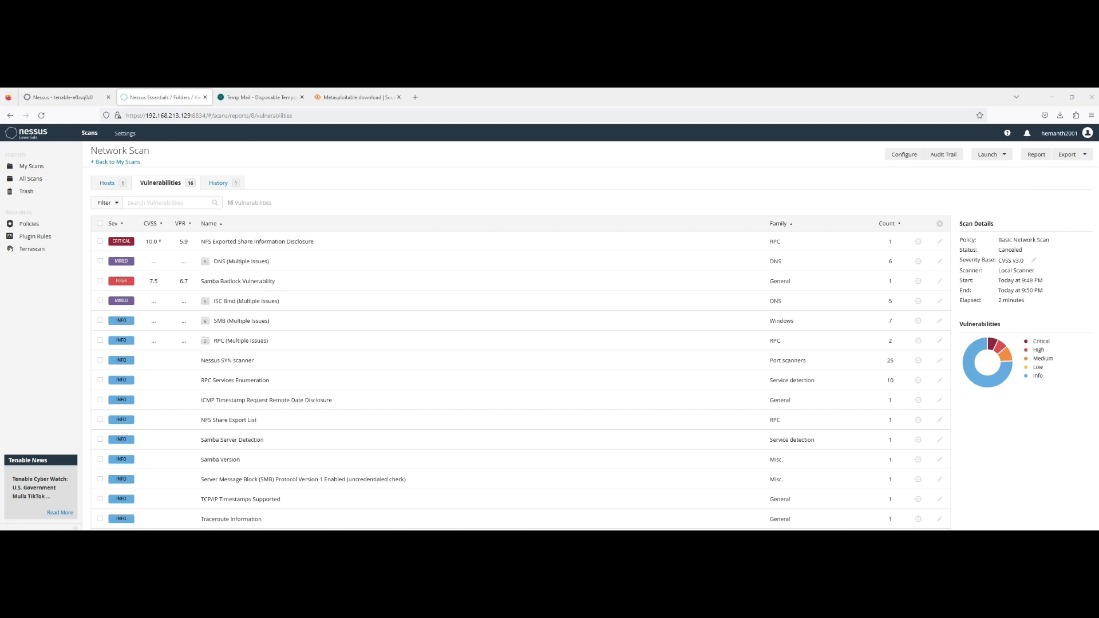
{"action": "mouse_move", "coordinate": [862, 191]}
{"action": "left_mouse_down"}
{"action": "mouse_move", "coordinate": [896, 168]}
{"action": "mouse_move", "coordinate": [1038, 168]}
{"action": "left_mouse_up"}
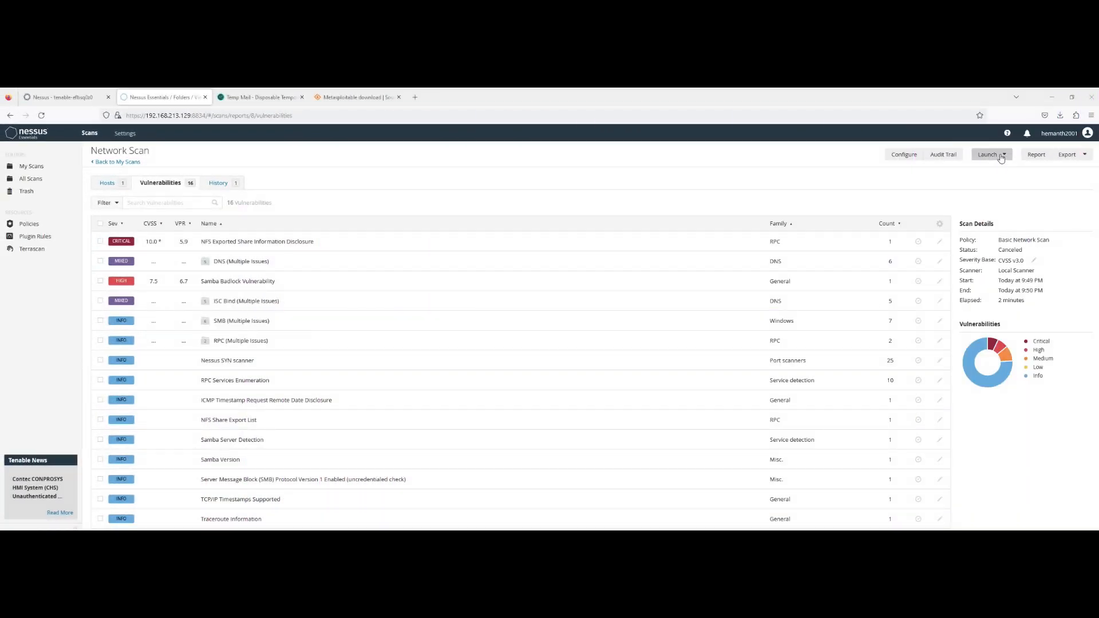
{"action": "left_click", "coordinate": [1035, 154]}
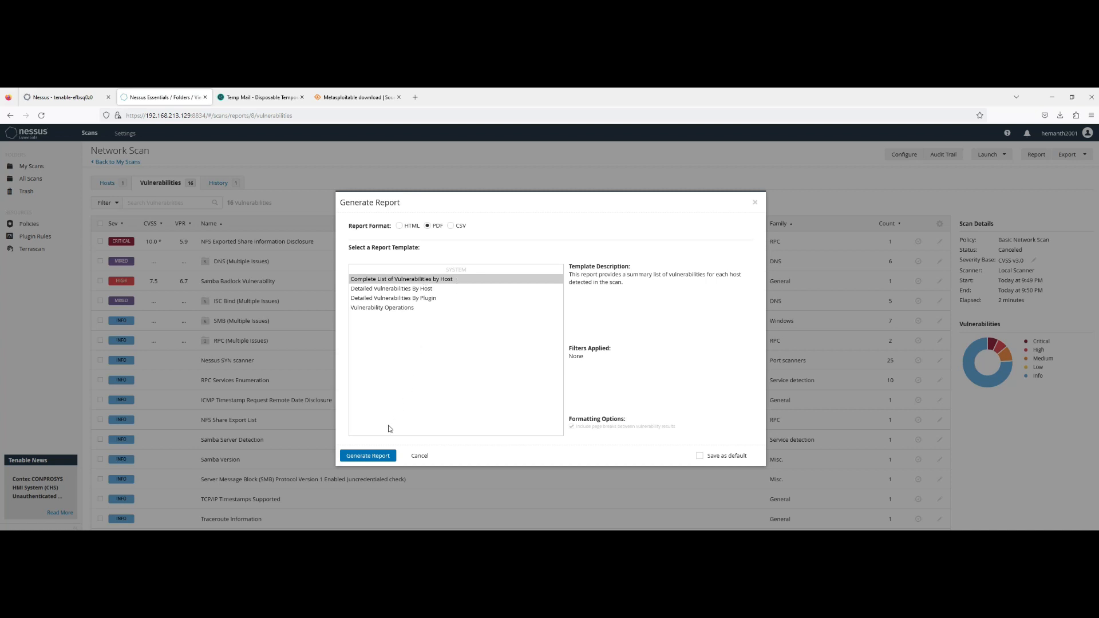
{"action": "left_click", "coordinate": [378, 458]}
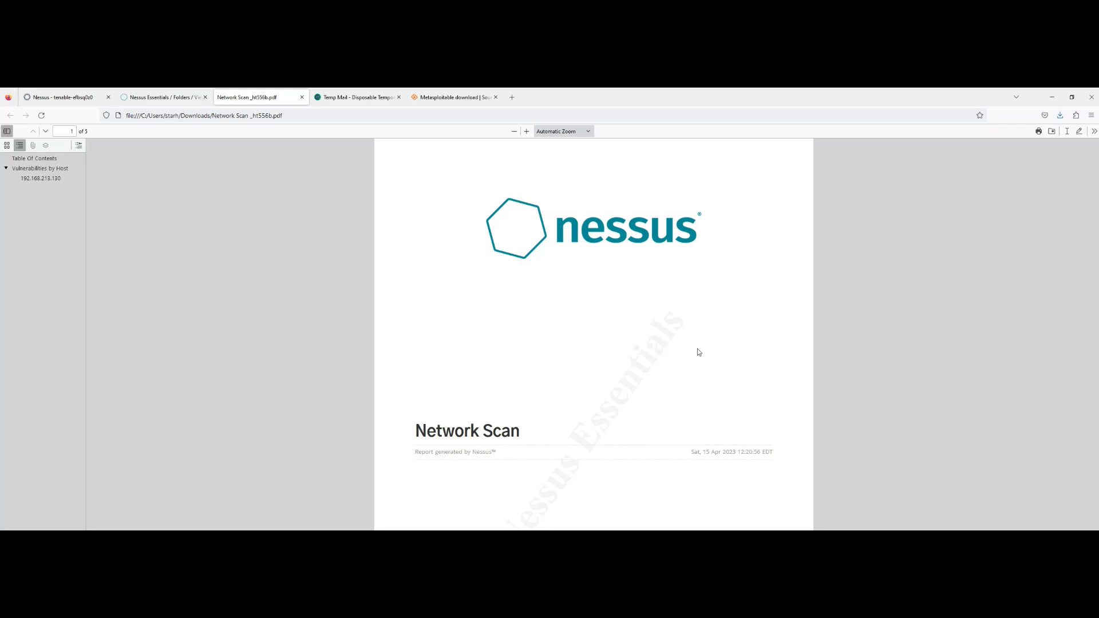
{"action": "scroll", "coordinate": [541, 218], "scroll_direction": "down", "scroll_amount": 10}
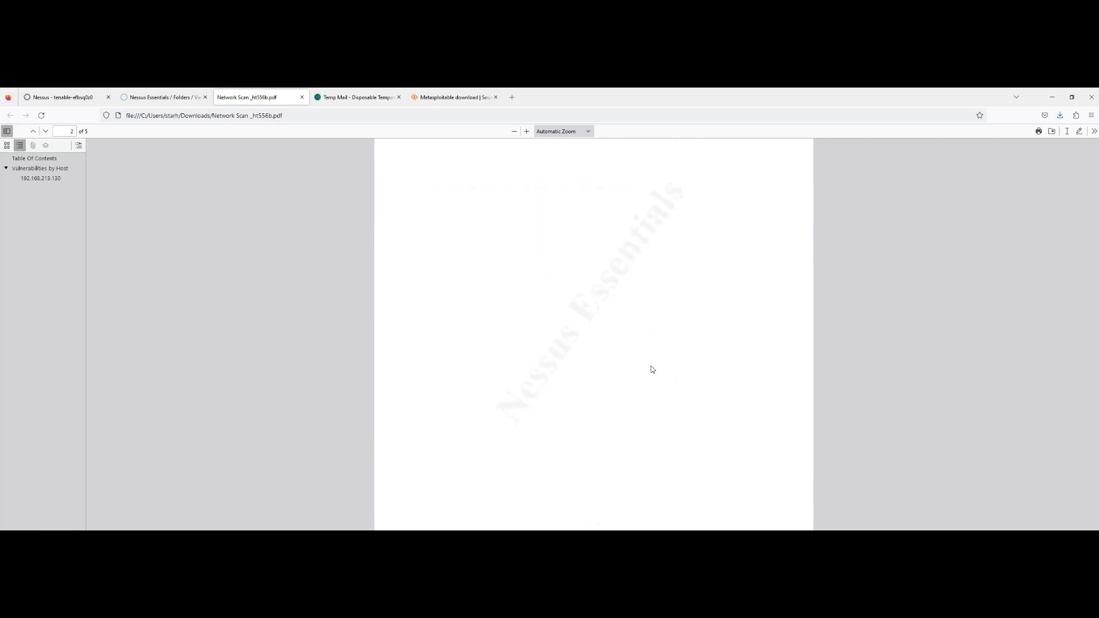
Step: Examine the Network Scan PDF report, from its table of contents to the host's severity summary and full vulnerability list
{"action": "scroll", "coordinate": [651, 369], "scroll_direction": "up", "scroll_amount": 3}
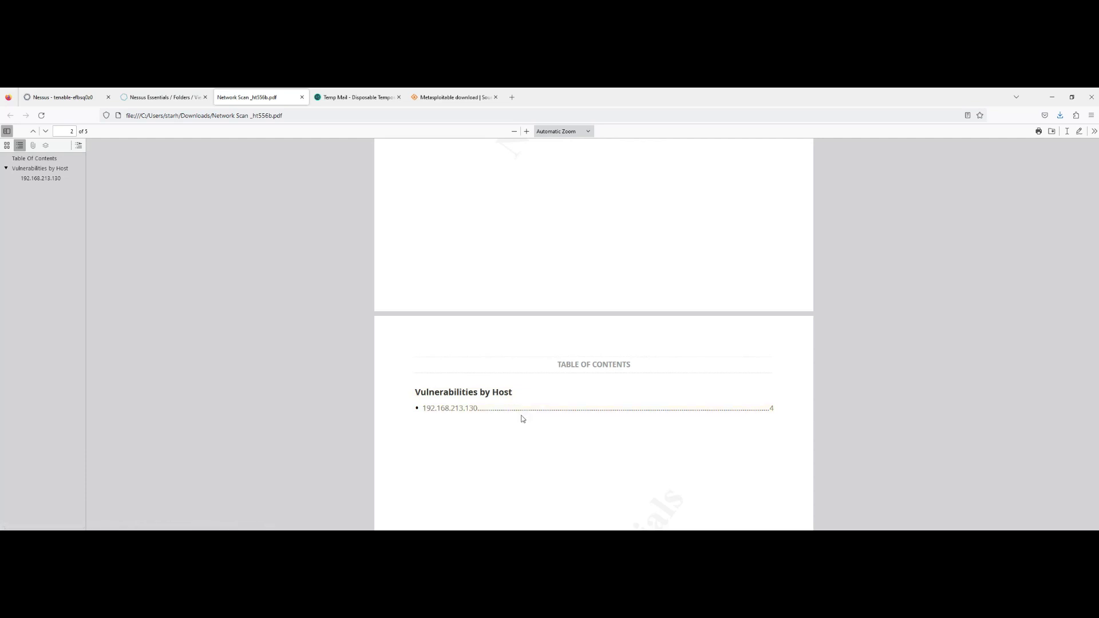
{"action": "scroll", "coordinate": [522, 420], "scroll_direction": "down", "scroll_amount": 15}
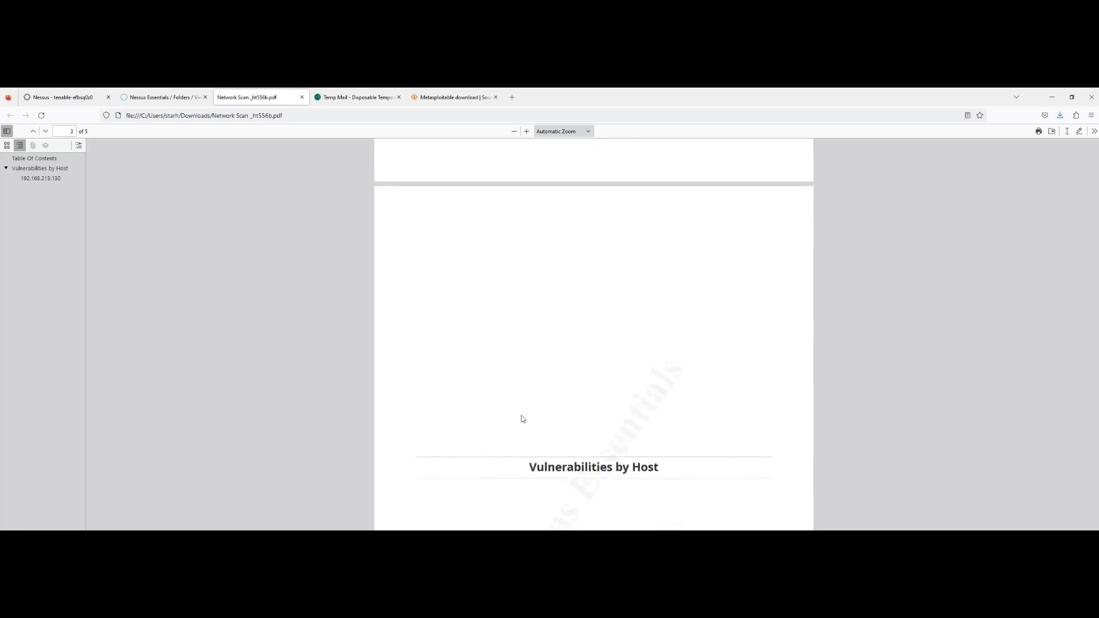
{"action": "scroll", "coordinate": [522, 419], "scroll_direction": "down", "scroll_amount": 15}
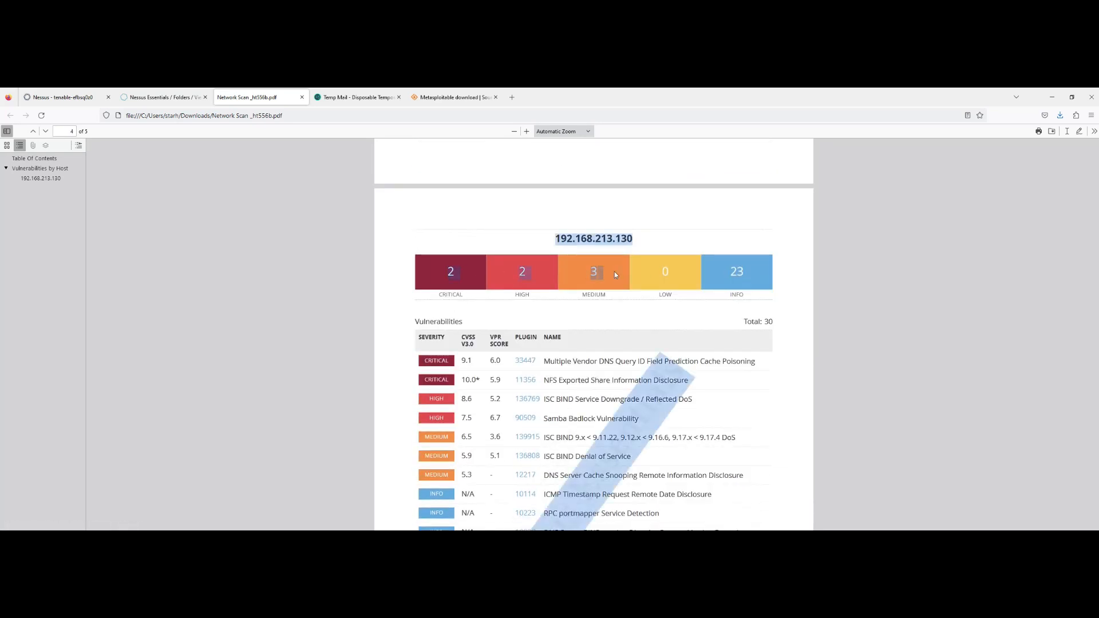
{"action": "scroll", "coordinate": [666, 278], "scroll_direction": "down", "scroll_amount": 3}
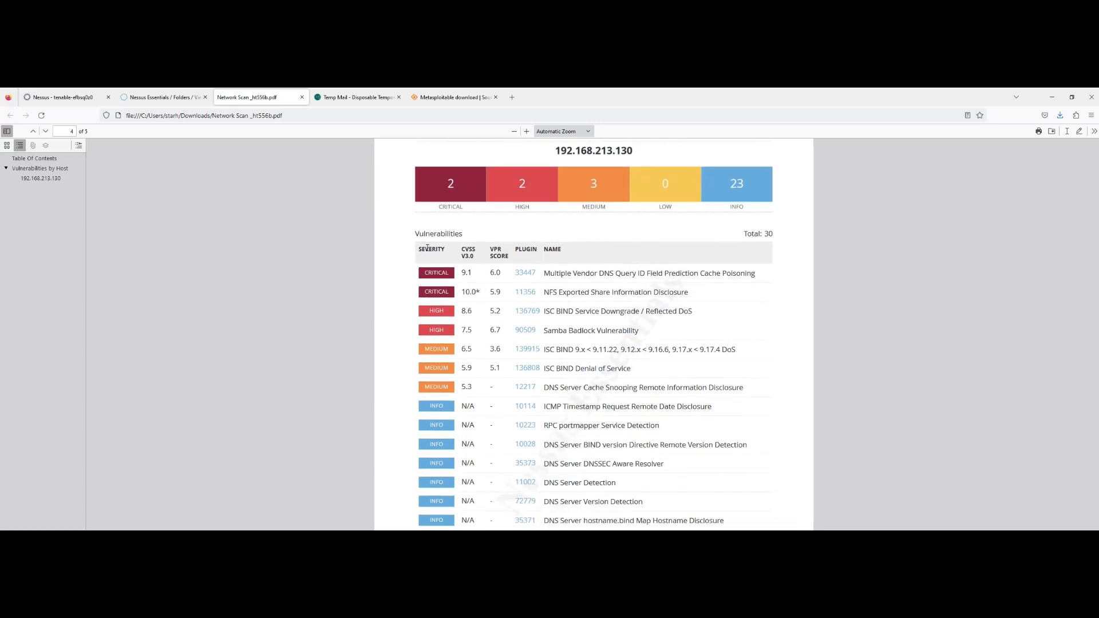
{"action": "left_click_drag", "start_coordinate": [413, 238], "coordinate": [677, 446]}
{"action": "scroll", "coordinate": [594, 448], "scroll_direction": "down", "scroll_amount": 7}
{"action": "scroll", "coordinate": [532, 438], "scroll_direction": "down", "scroll_amount": 9}
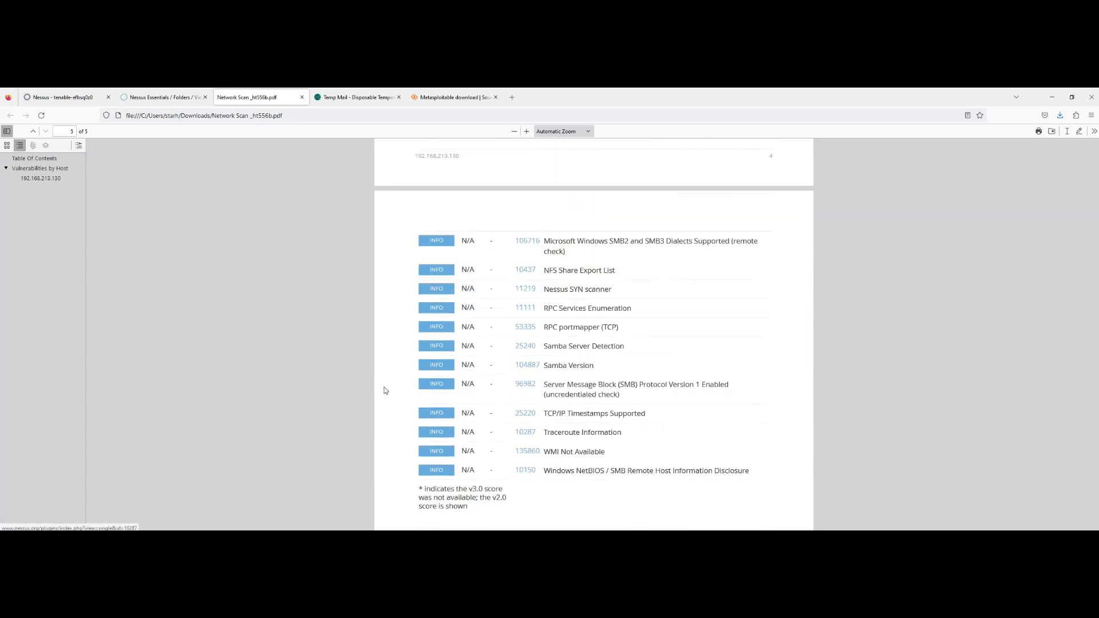
{"action": "scroll", "coordinate": [616, 413], "scroll_direction": "up", "scroll_amount": 11}
{"action": "left_click", "coordinate": [599, 228]}
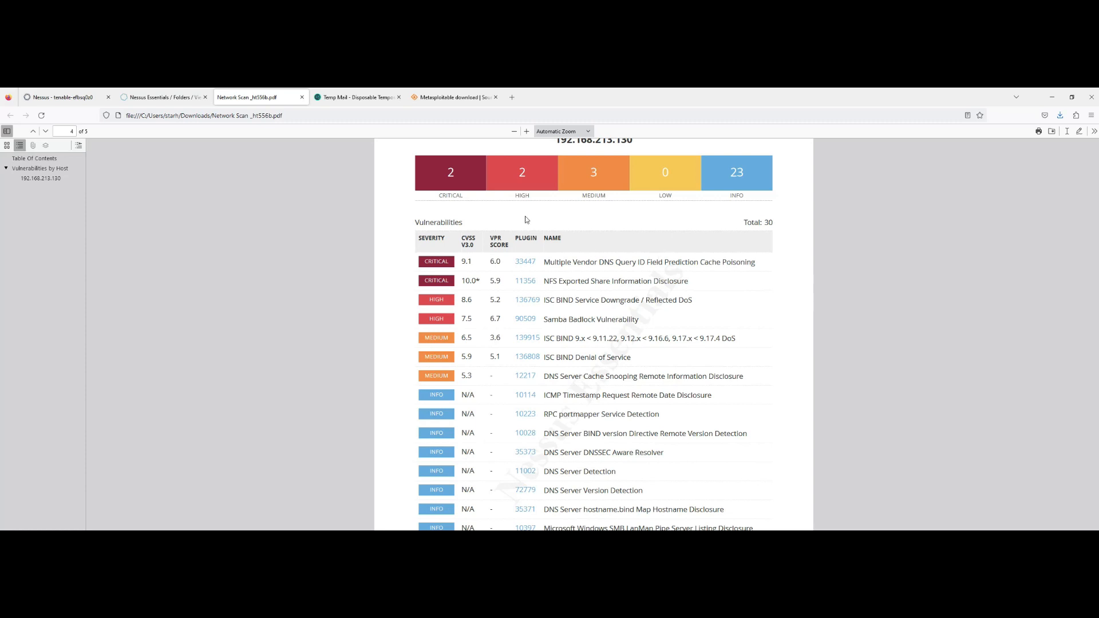
{"action": "left_click_drag", "start_coordinate": [427, 198], "coordinate": [708, 199]}
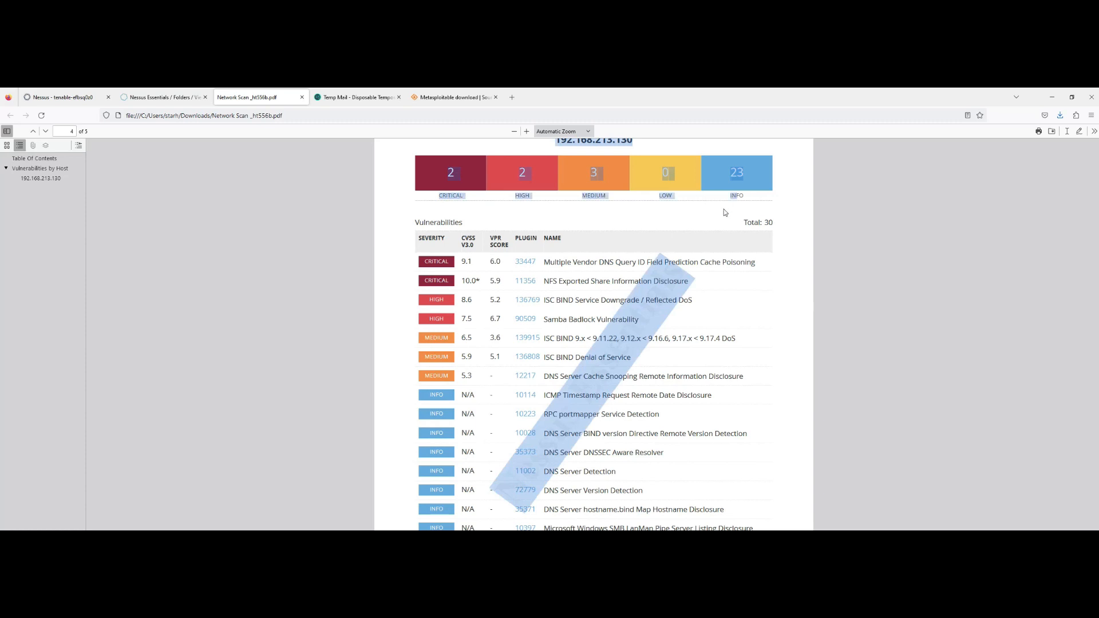
{"action": "left_click", "coordinate": [724, 212]}
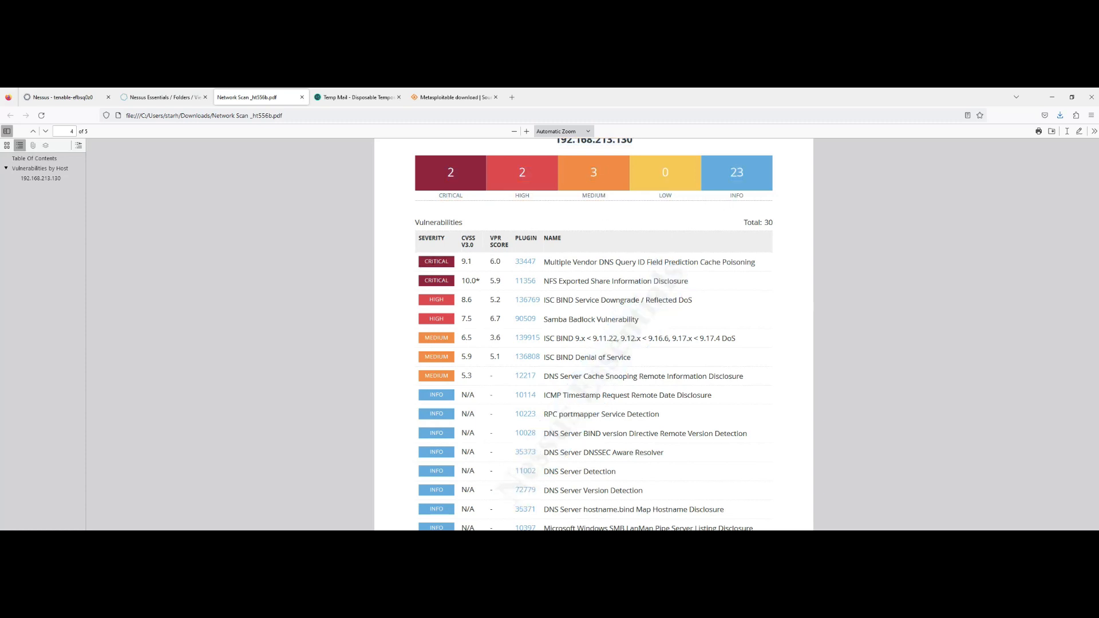